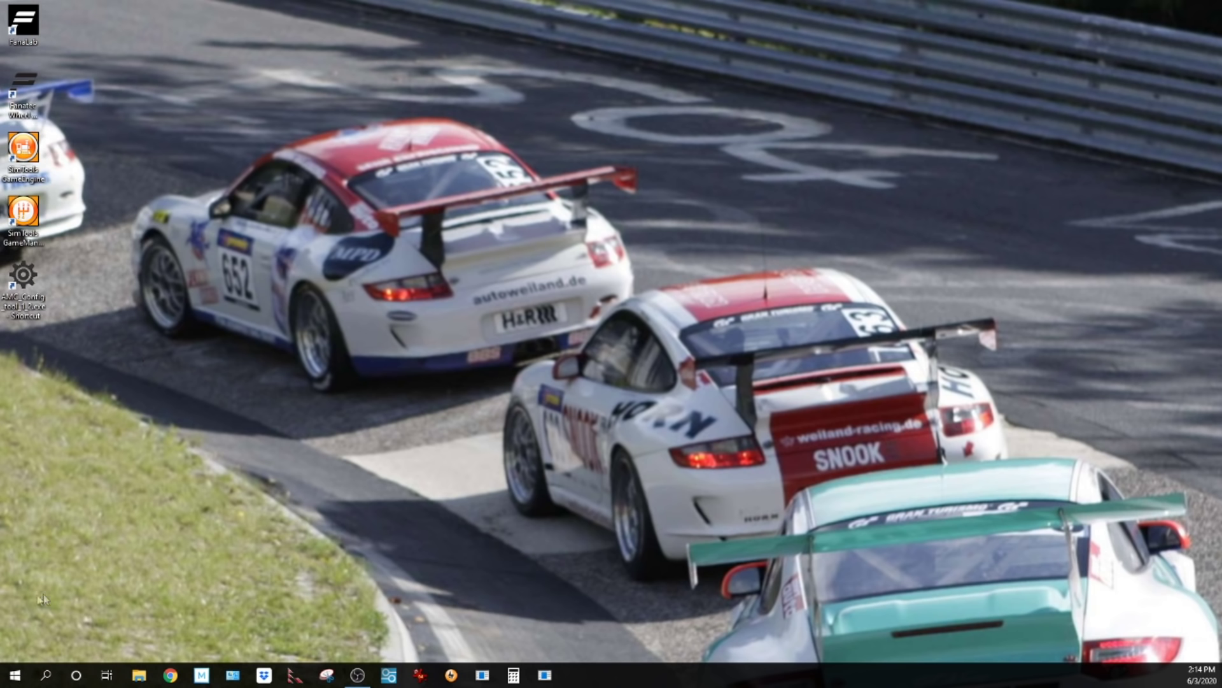
# Launch SimTools PluginUpdater from the installed programs and move its window clear of the desktop's centre
pyautogui.click(14, 676)
pyautogui.scroll(-5, 111, 514)
pyautogui.scroll(-5, 112, 517)
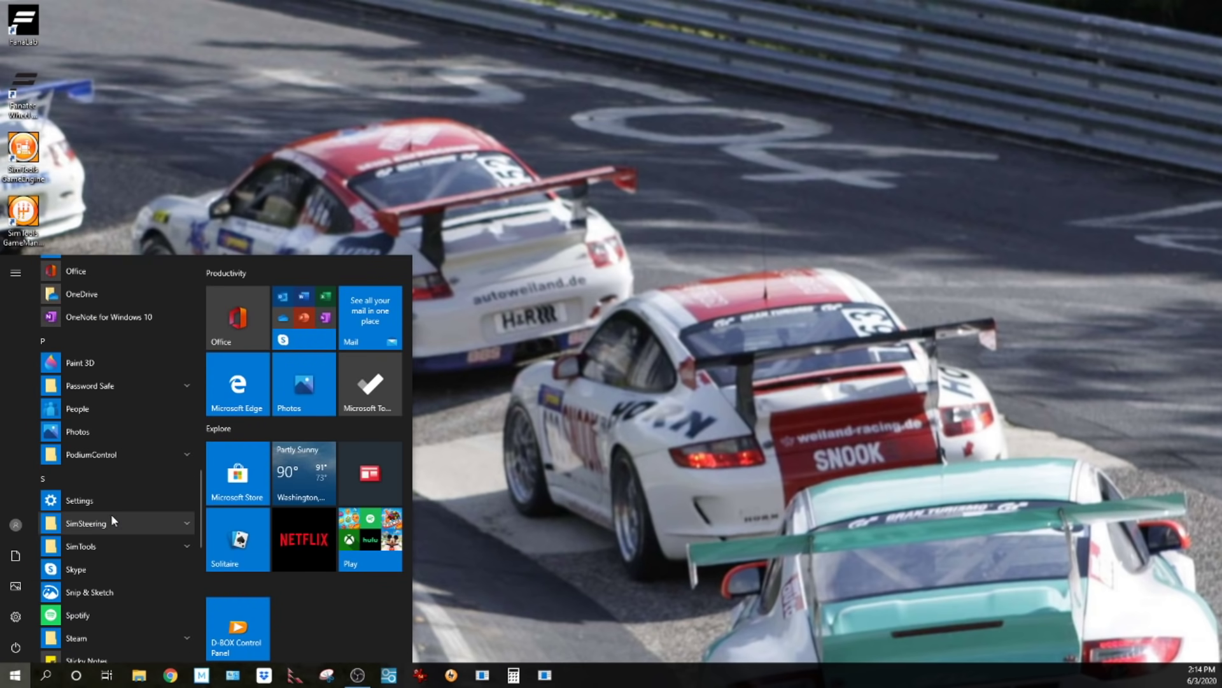
pyautogui.click(174, 544)
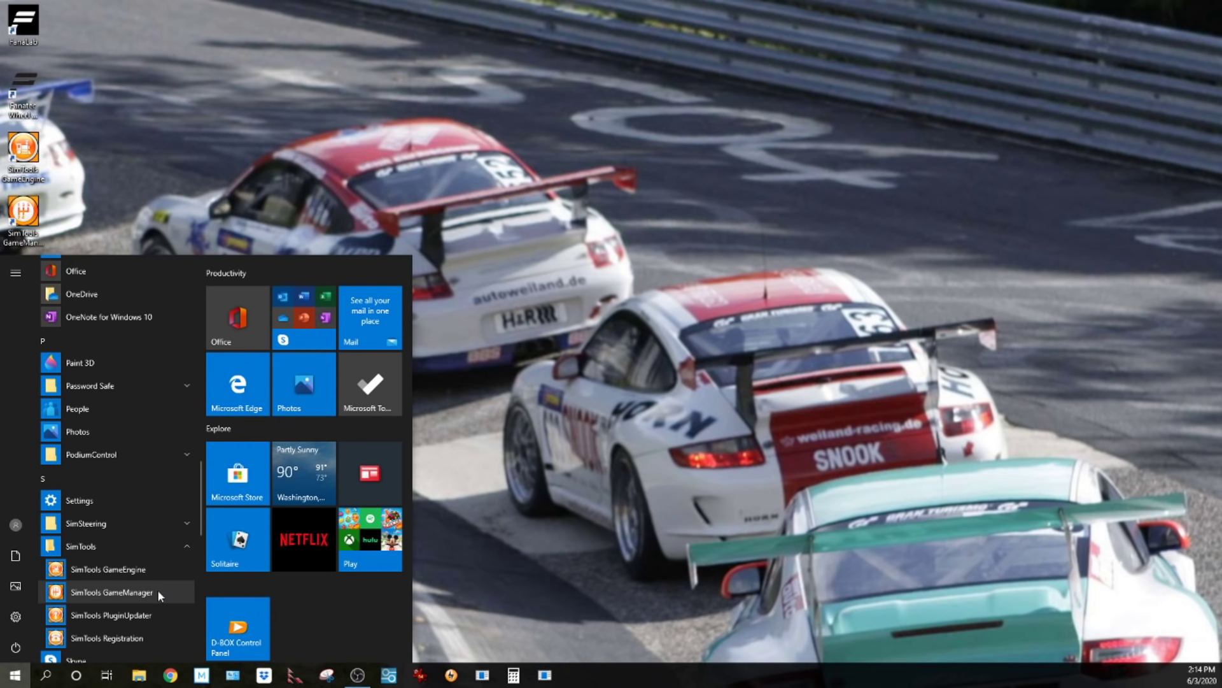
pyautogui.click(131, 615)
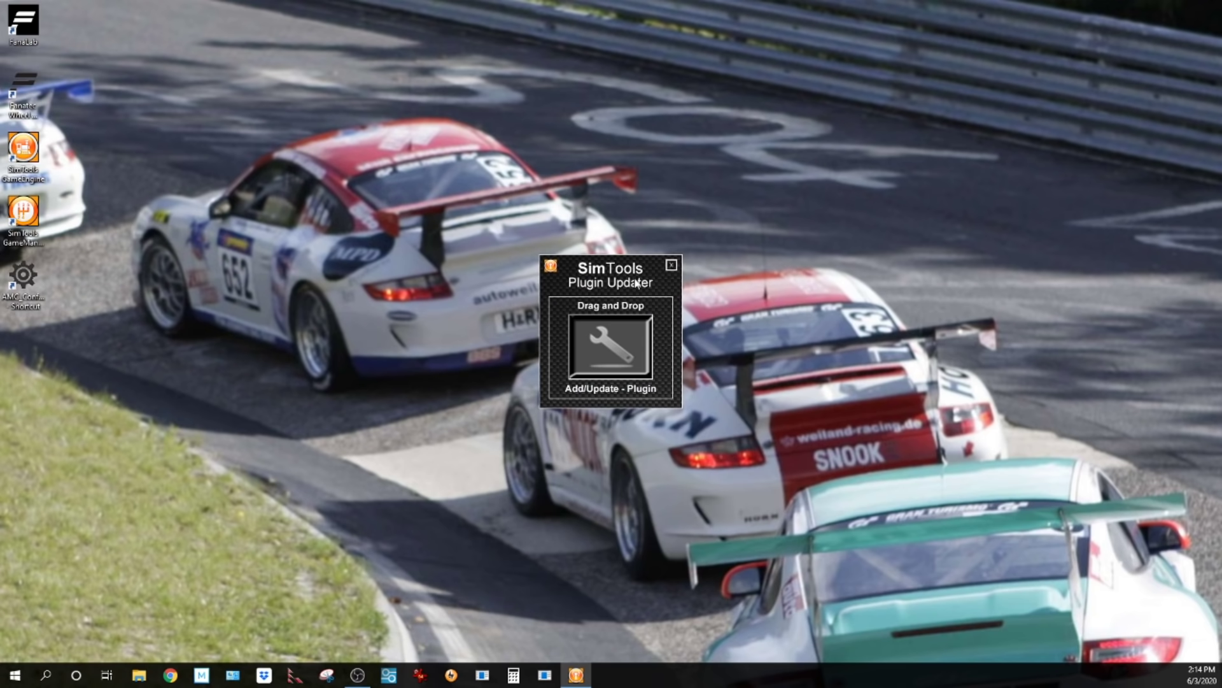
pyautogui.moveTo(624, 275); pyautogui.dragTo(703, 247)
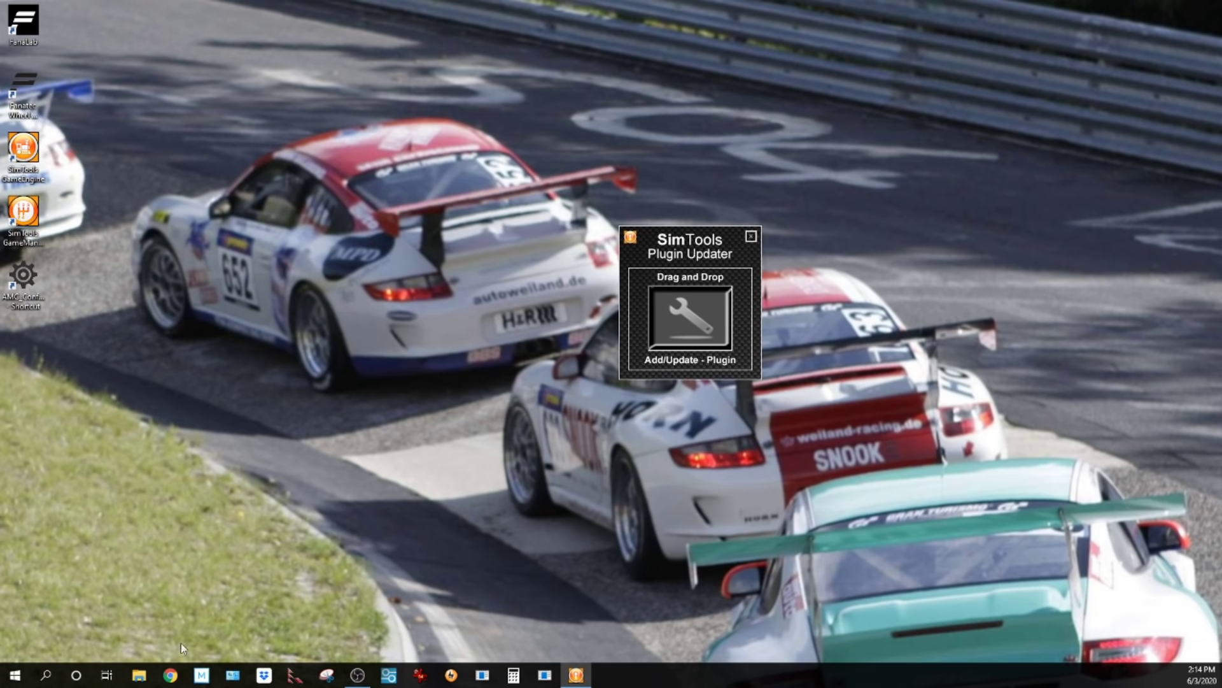
# Switch to File Explorer, open the Race Room folder within PT TL Acutator kit's Plugins-Profiles, and place the window beside the Plugin Updater
pyautogui.click(139, 675)
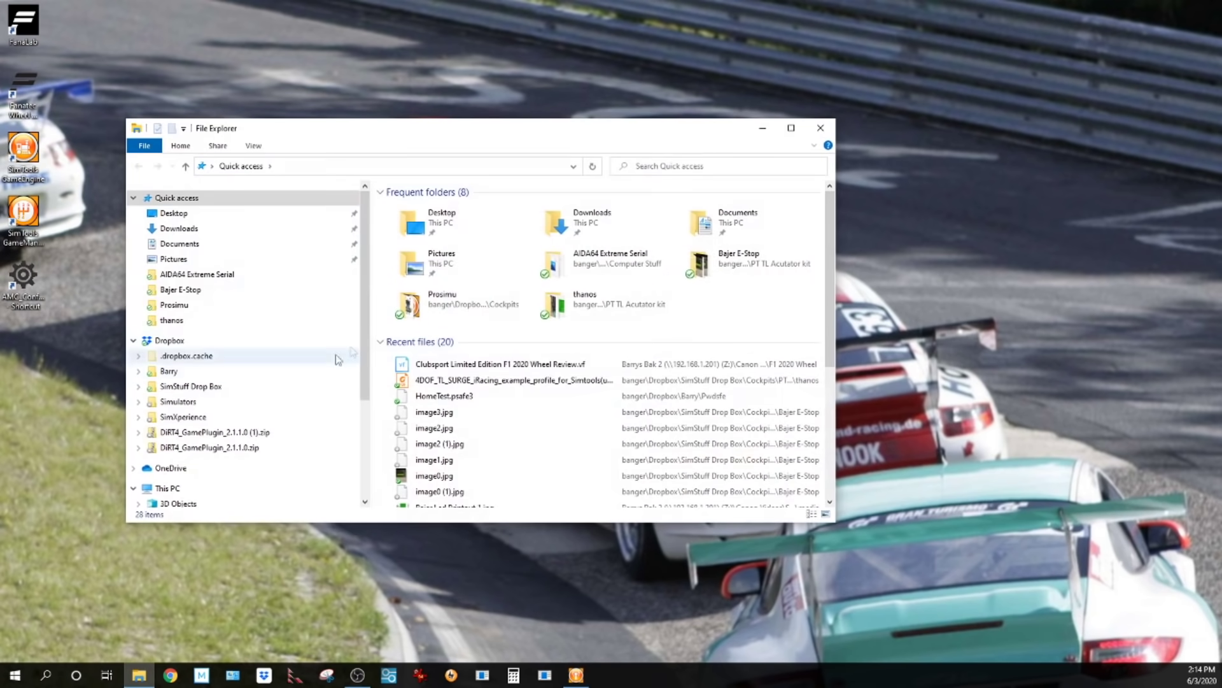
pyautogui.click(194, 321)
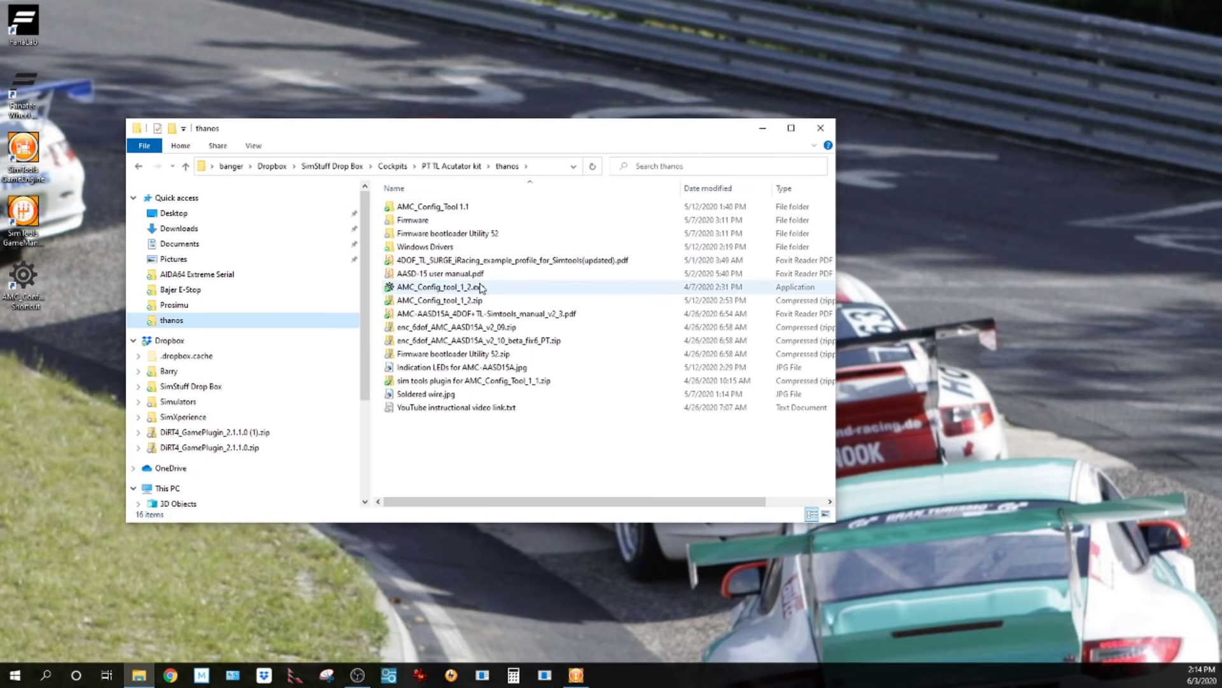
pyautogui.click(451, 165)
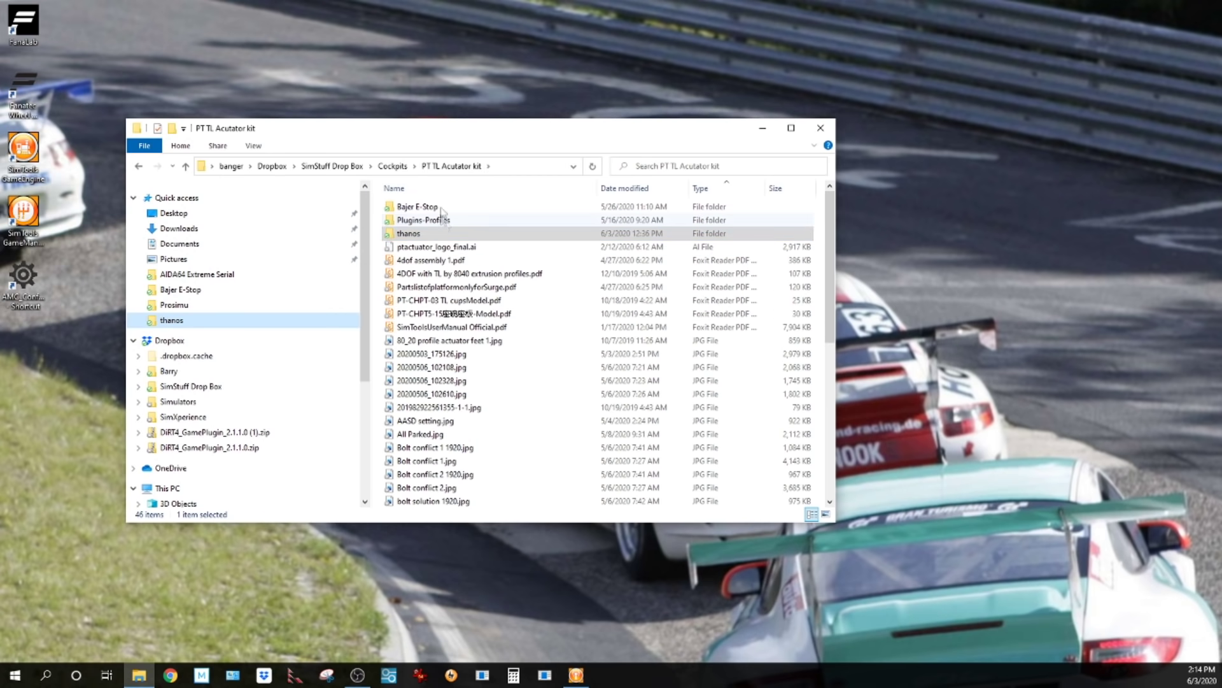
pyautogui.doubleClick(454, 221)
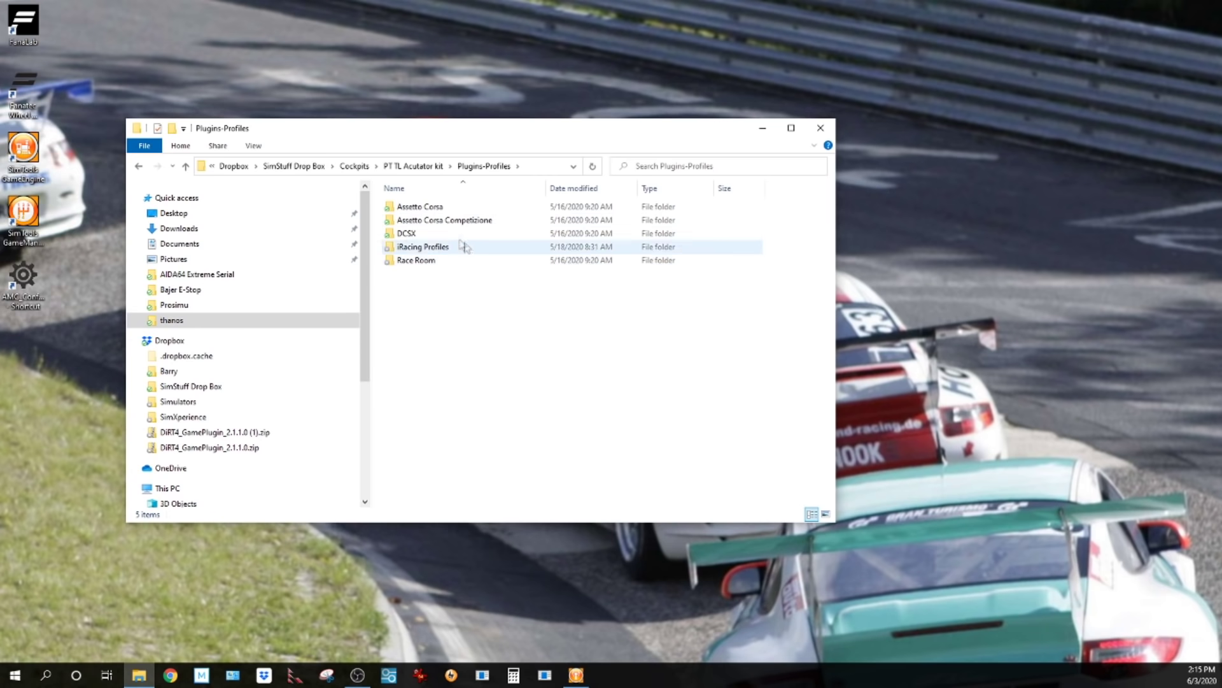
pyautogui.doubleClick(417, 260)
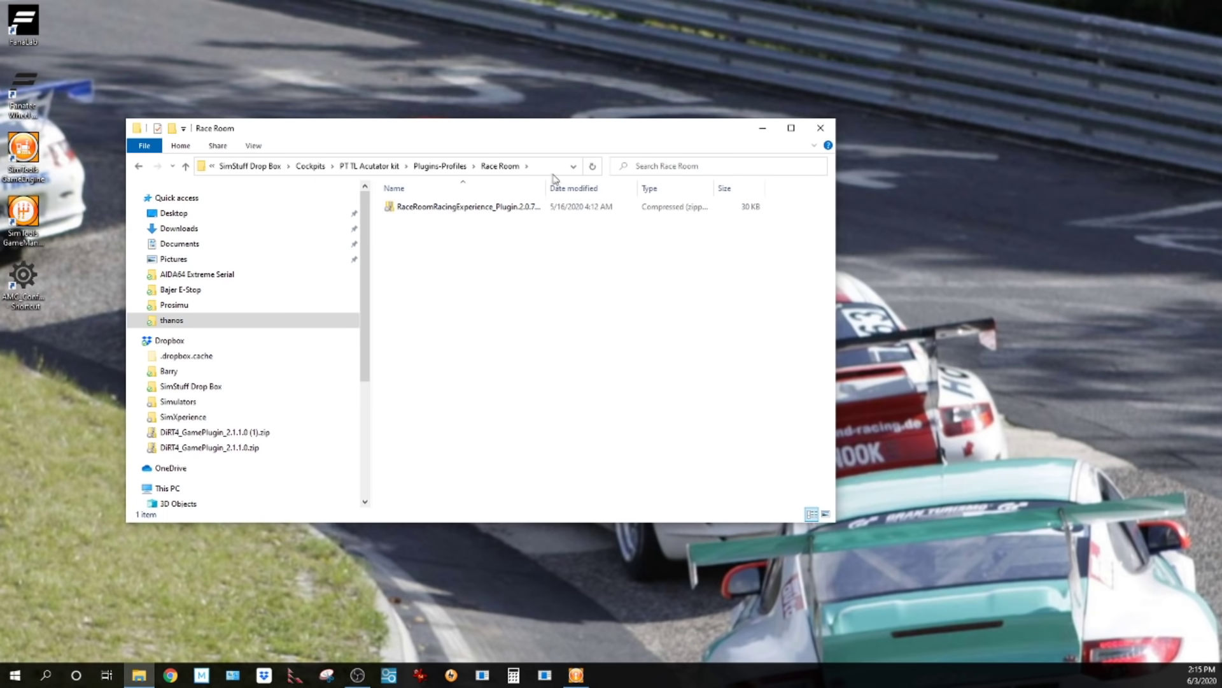
pyautogui.moveTo(551, 187); pyautogui.dragTo(595, 187)
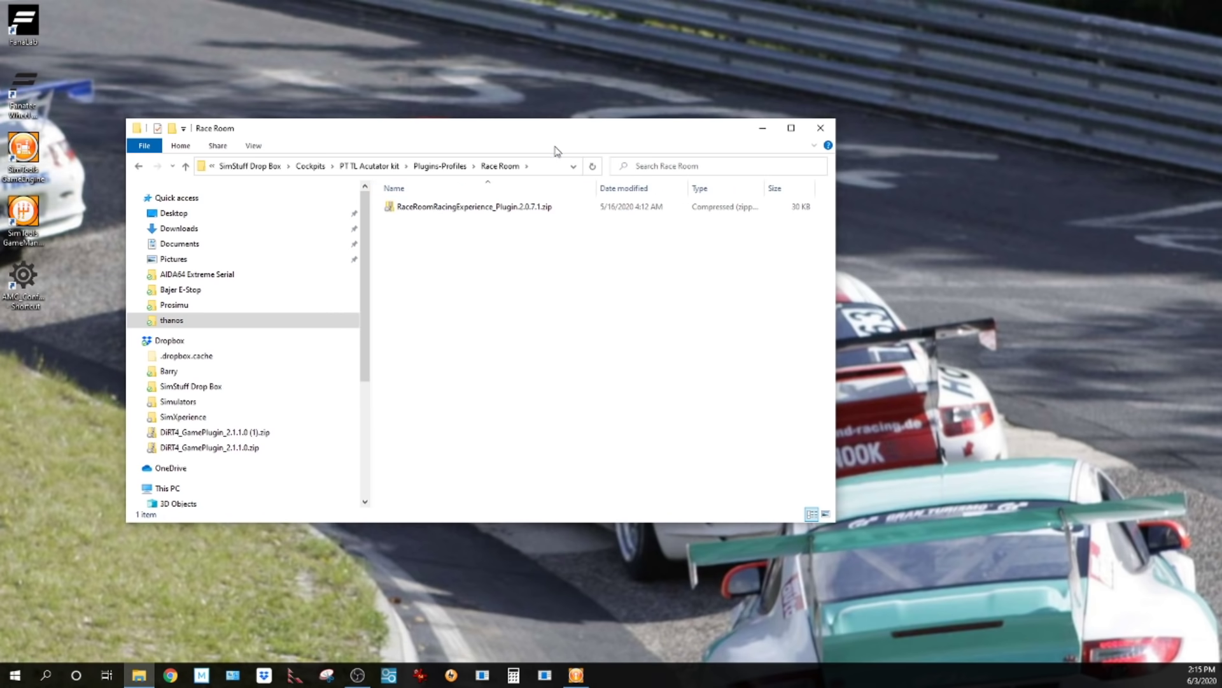
pyautogui.moveTo(536, 136); pyautogui.dragTo(271, 103)
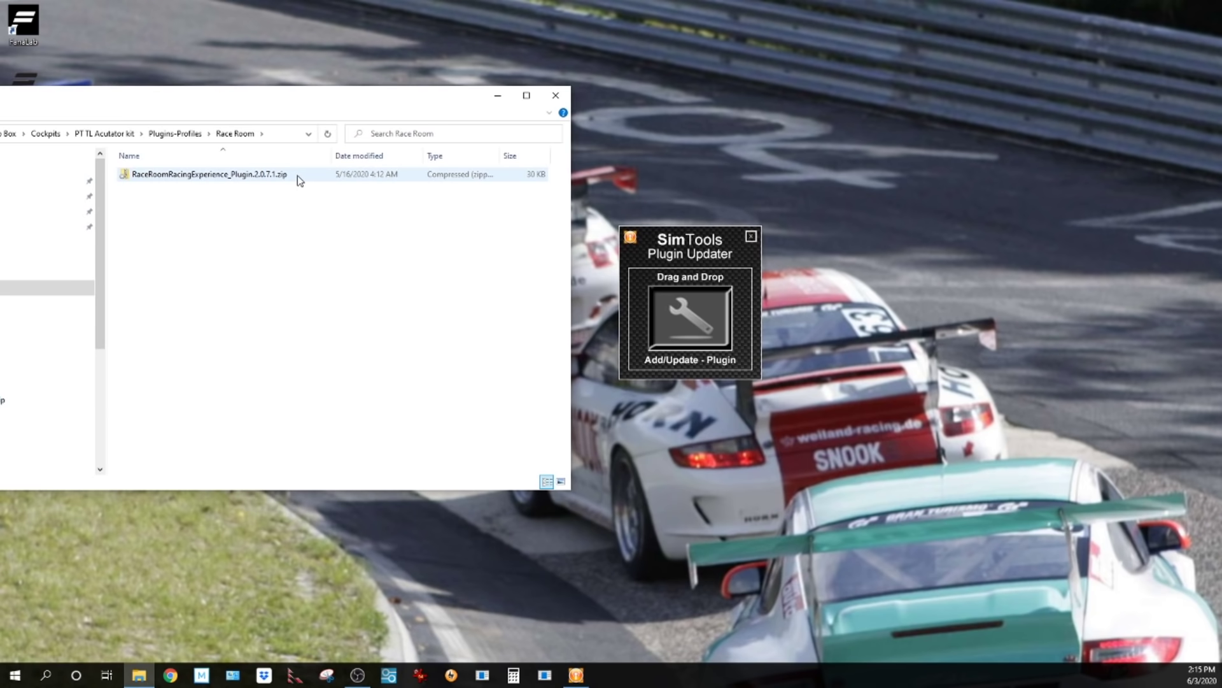
# Install RaceRoomRacingExperience_Plugin.2.0.7.1.zip through the Plugin Updater and close the Race Room folder window
pyautogui.click(207, 181)
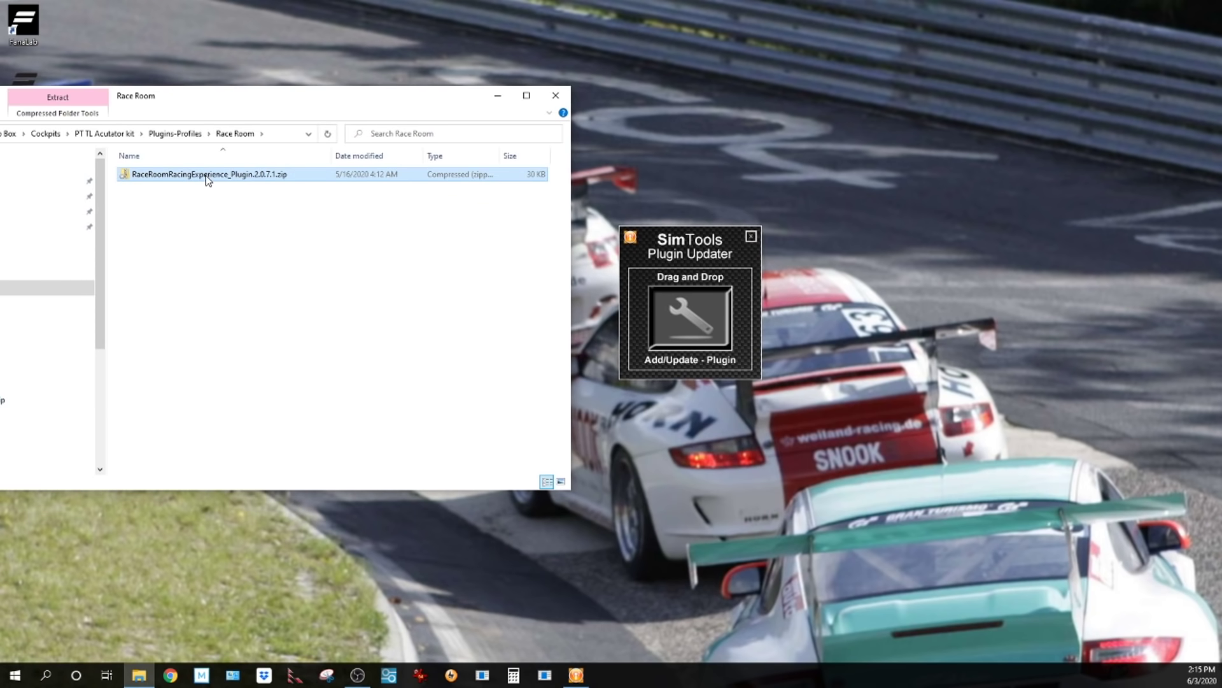
pyautogui.moveTo(208, 181); pyautogui.dragTo(686, 318)
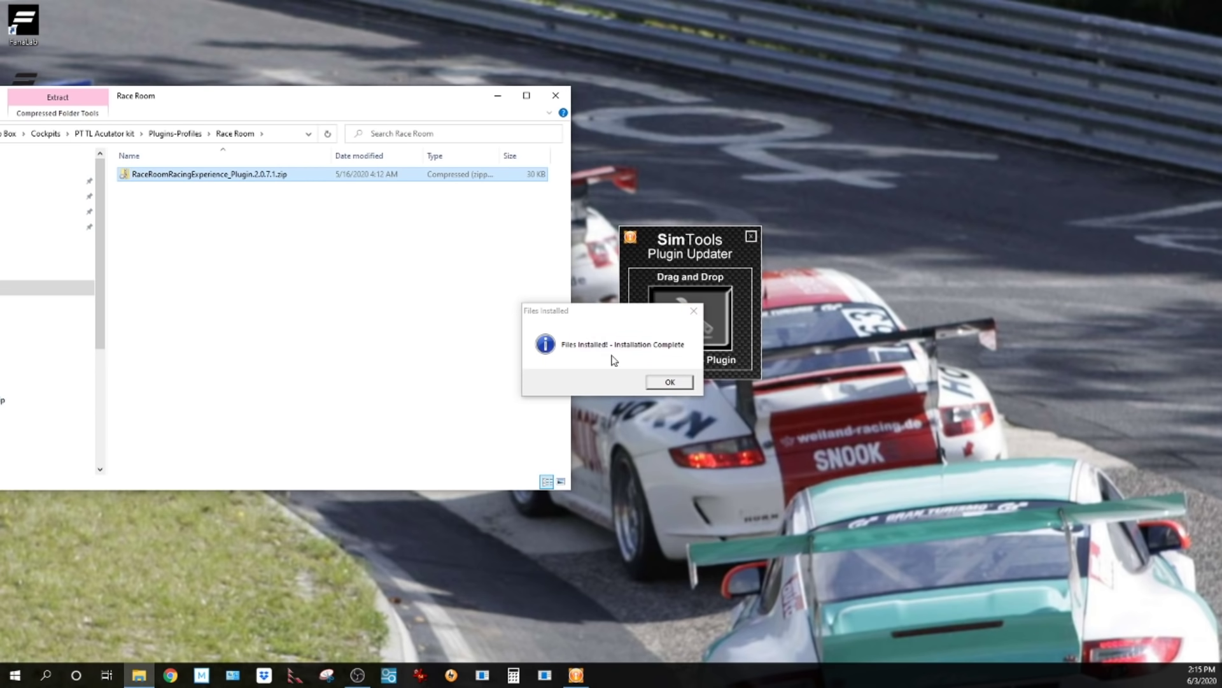
pyautogui.click(670, 382)
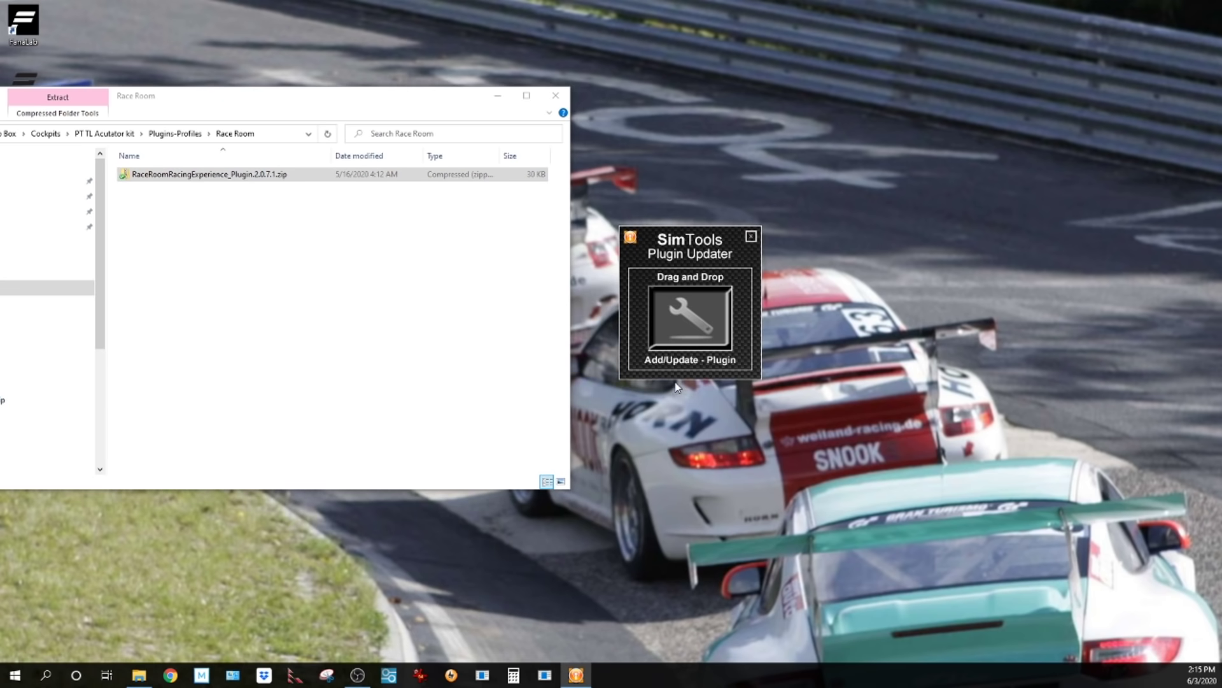
pyautogui.click(556, 97)
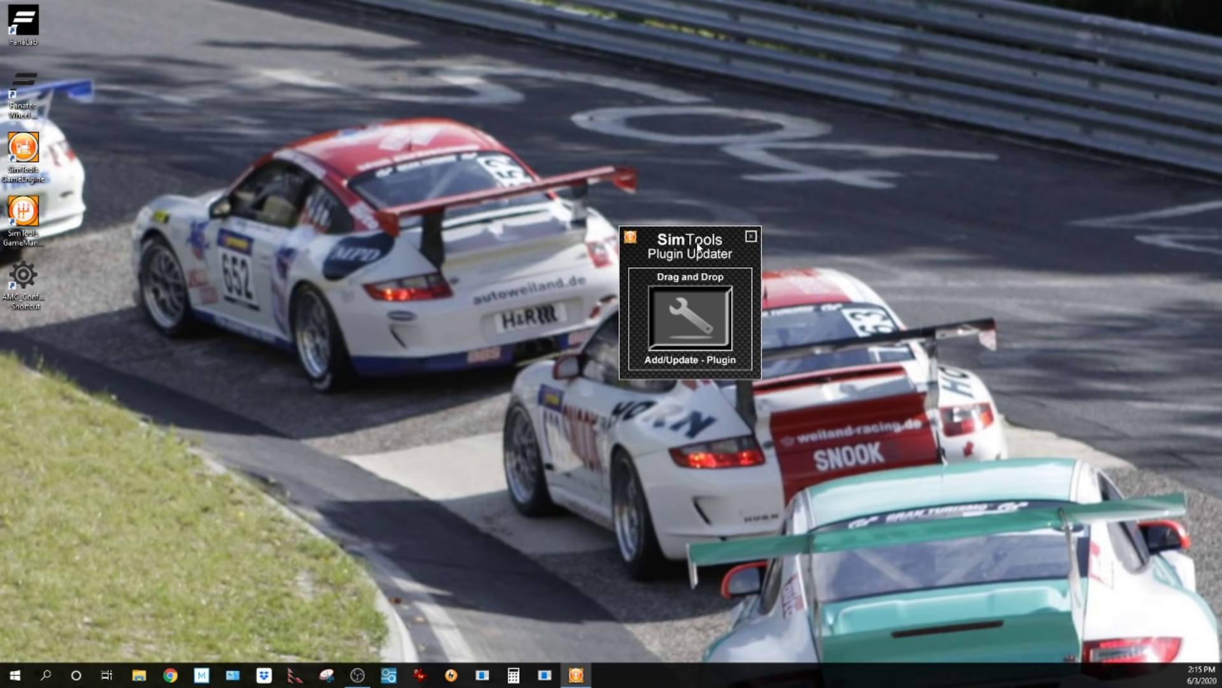
pyautogui.moveTo(699, 248); pyautogui.dragTo(591, 219)
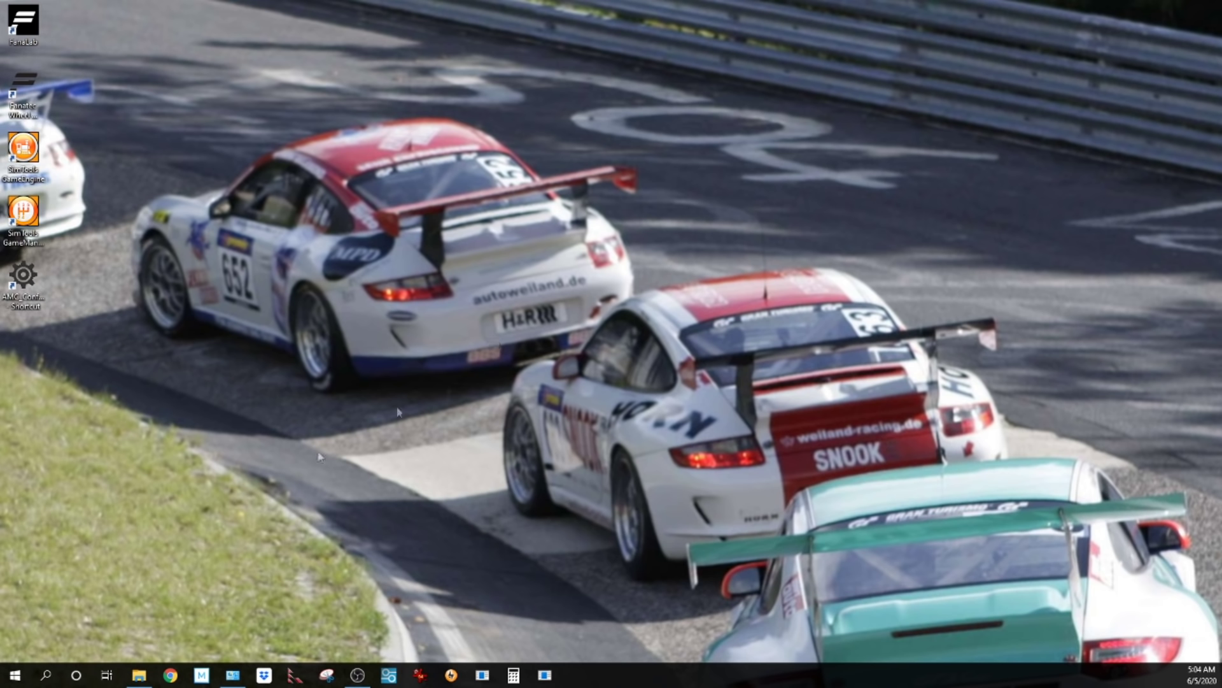
# Check which COM port the FT232R USB UART uses in its hardware properties in Devices and Printers, and close the windows
pyautogui.click(237, 674)
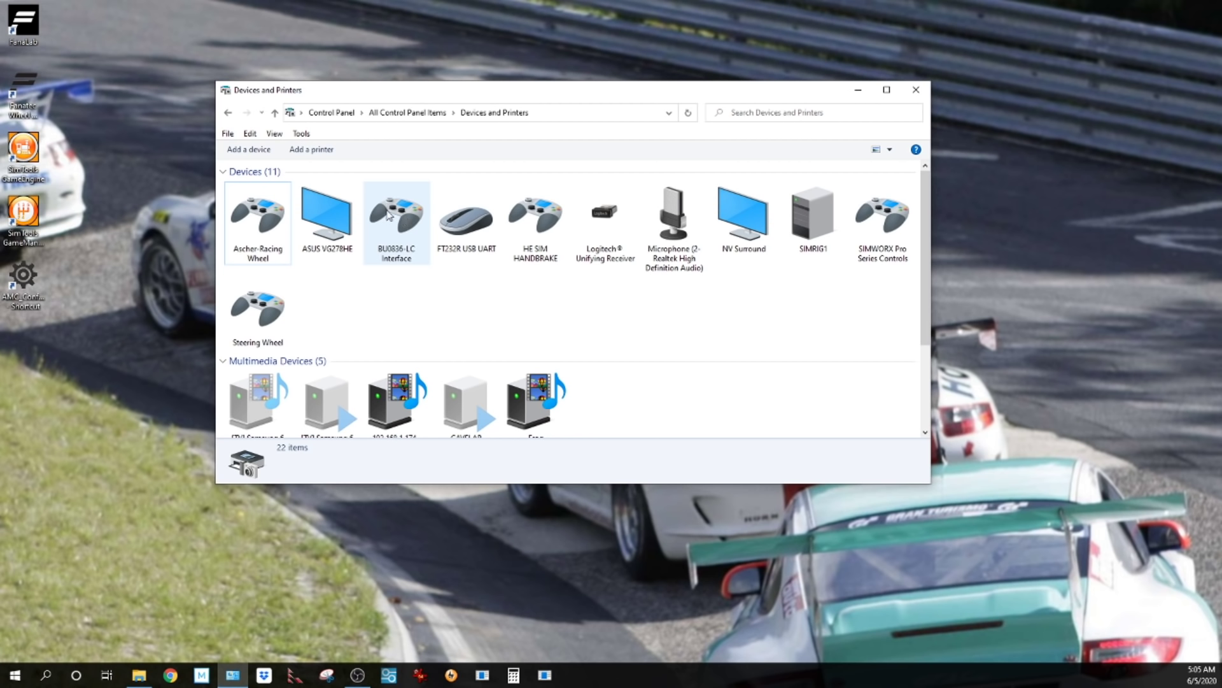
pyautogui.rightClick(471, 224)
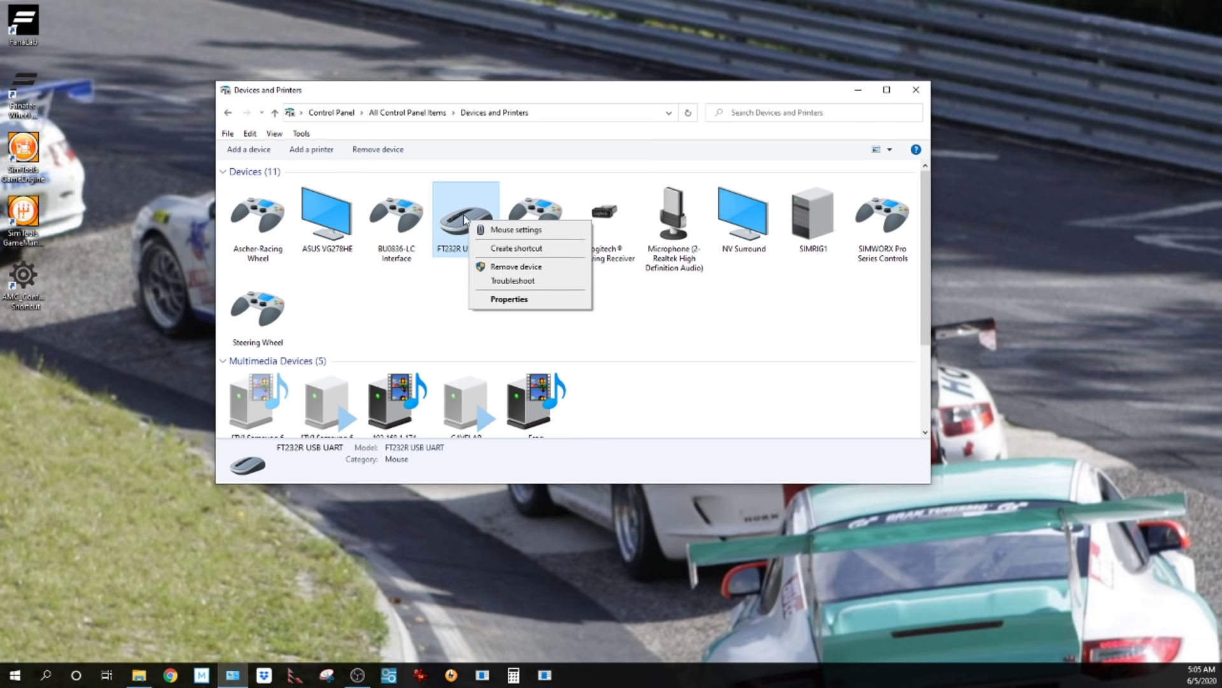
pyautogui.click(514, 301)
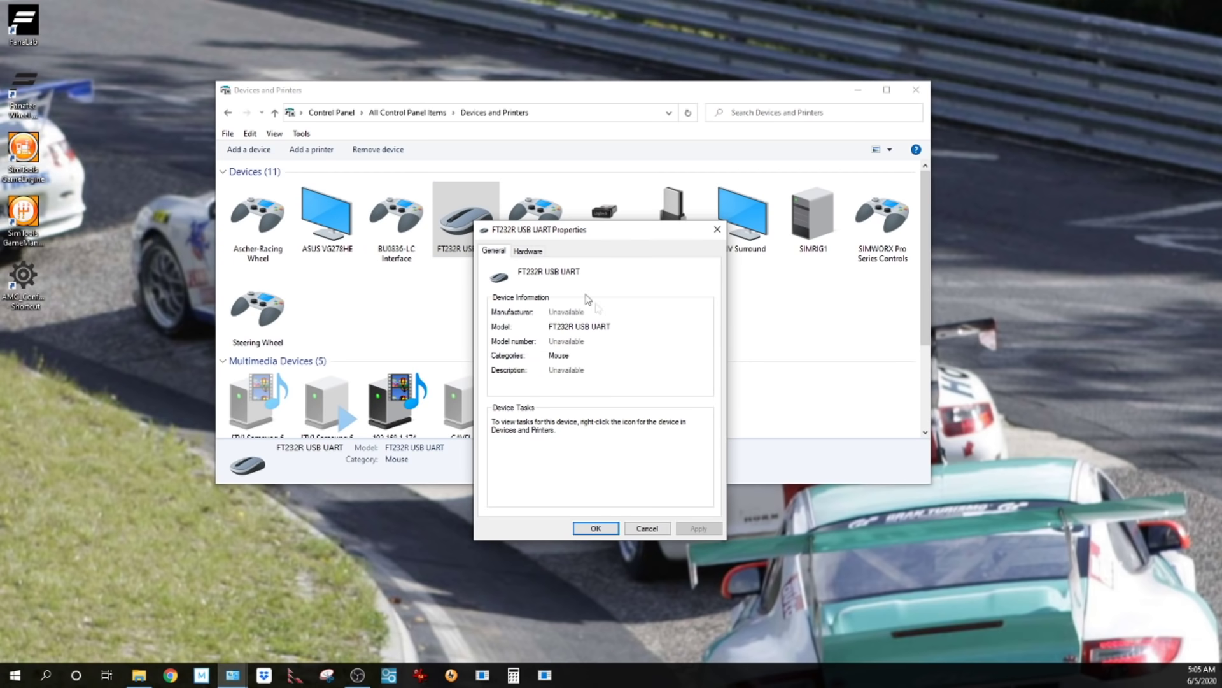
pyautogui.click(532, 253)
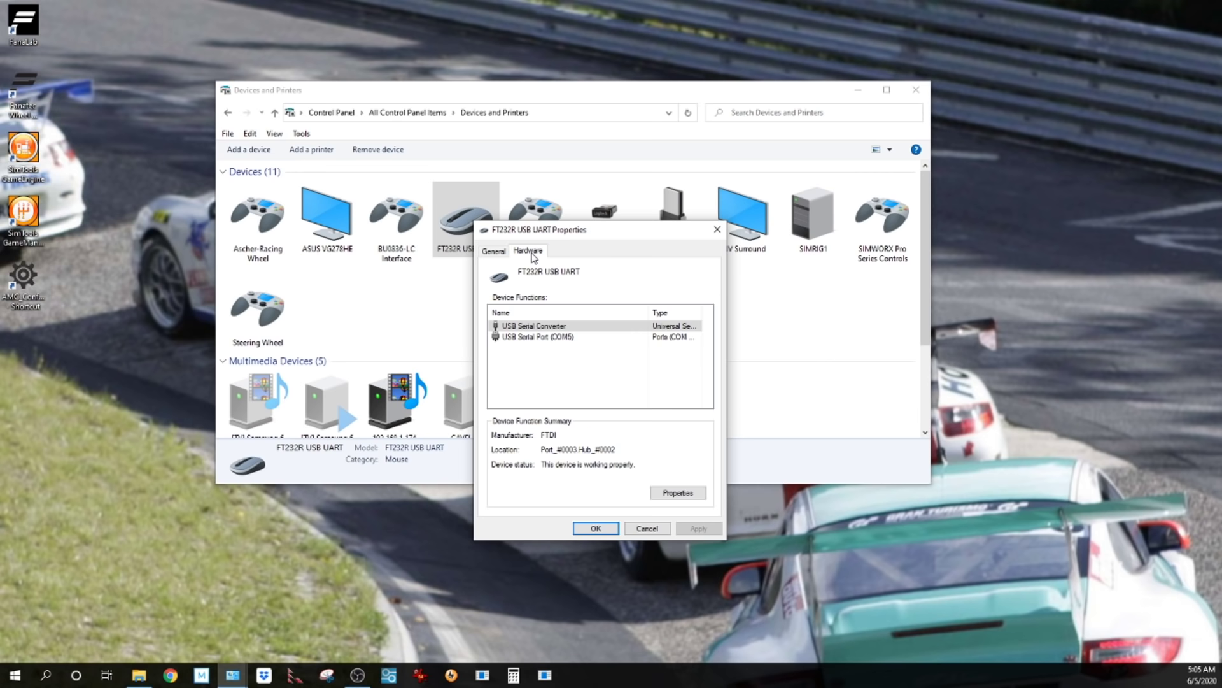
pyautogui.click(553, 337)
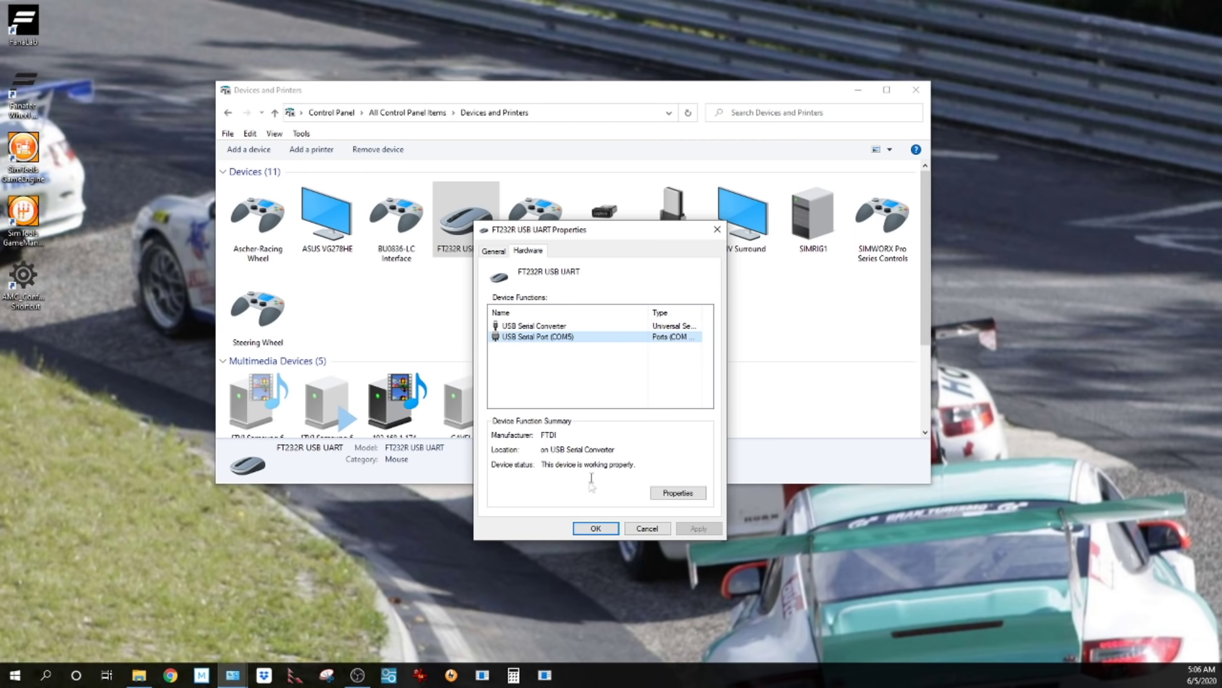
pyautogui.click(595, 529)
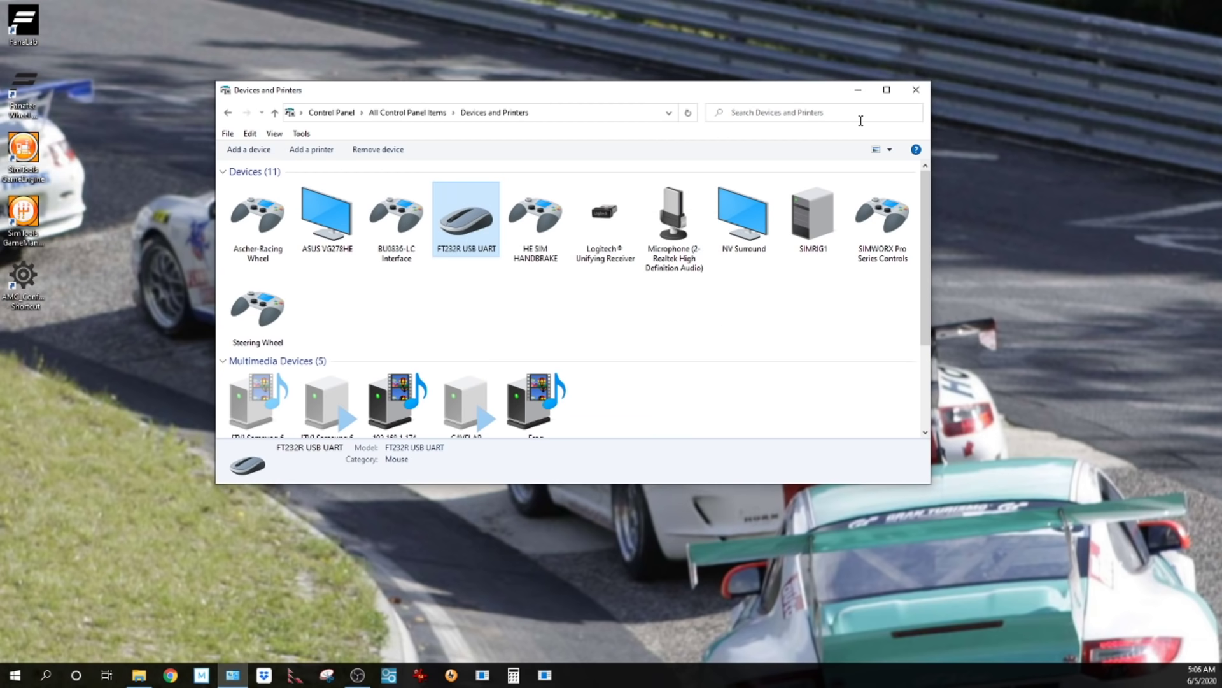
pyautogui.click(921, 94)
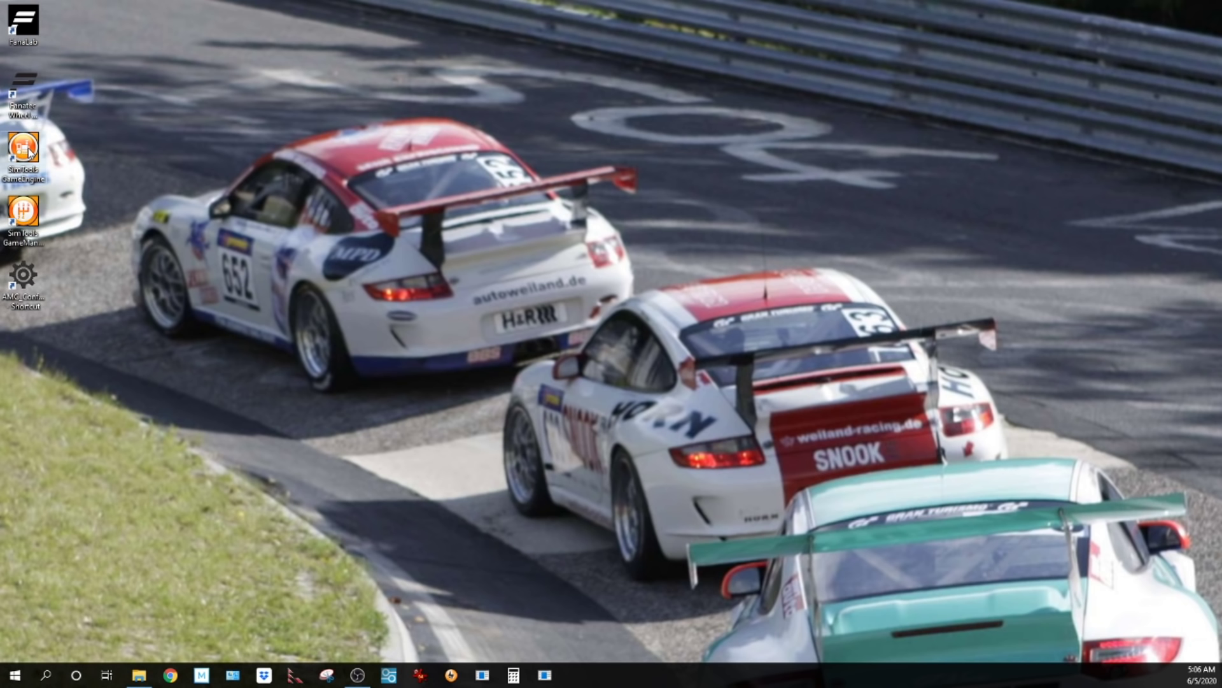
# Switch to SimTools GameEngine, reposition its window, and view the home page and the axis assignments
pyautogui.doubleClick(29, 151)
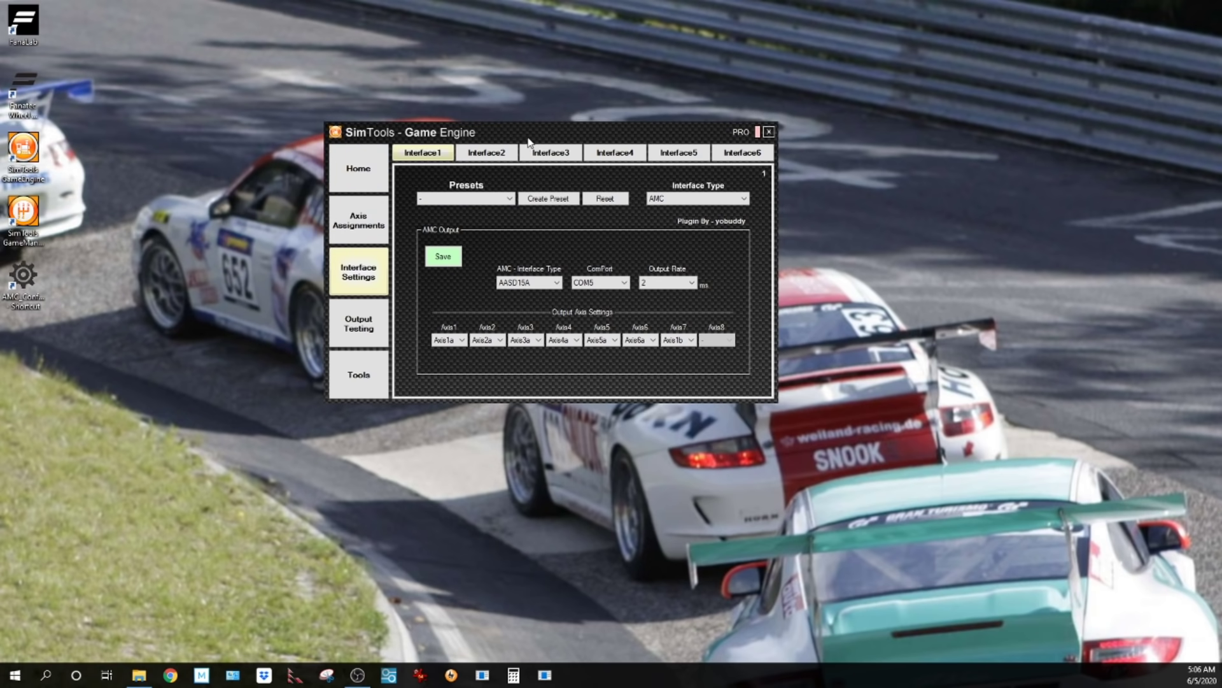
pyautogui.moveTo(532, 140); pyautogui.dragTo(535, 156)
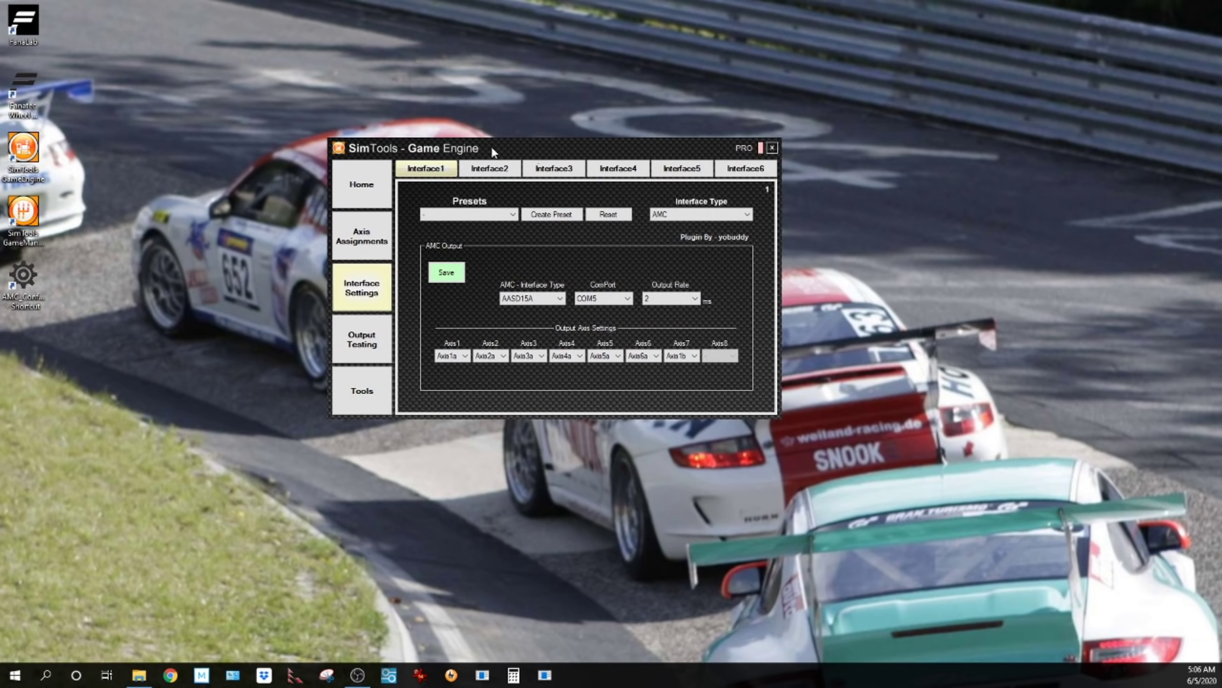
pyautogui.click(361, 187)
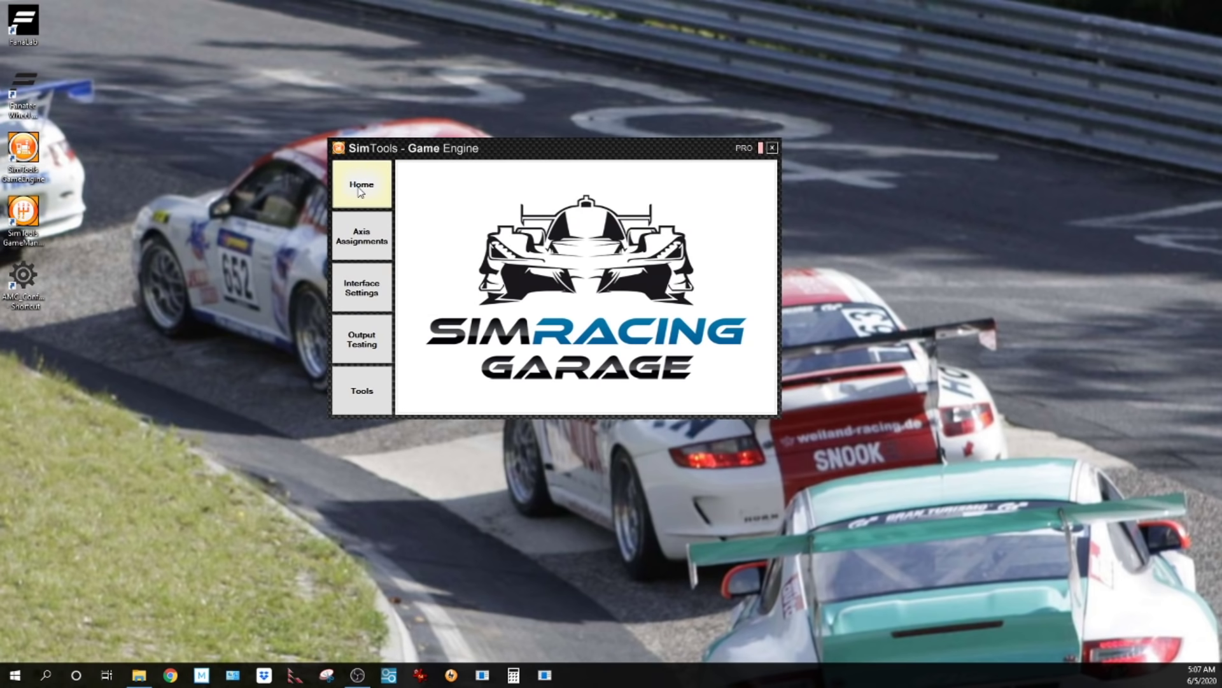
pyautogui.click(367, 238)
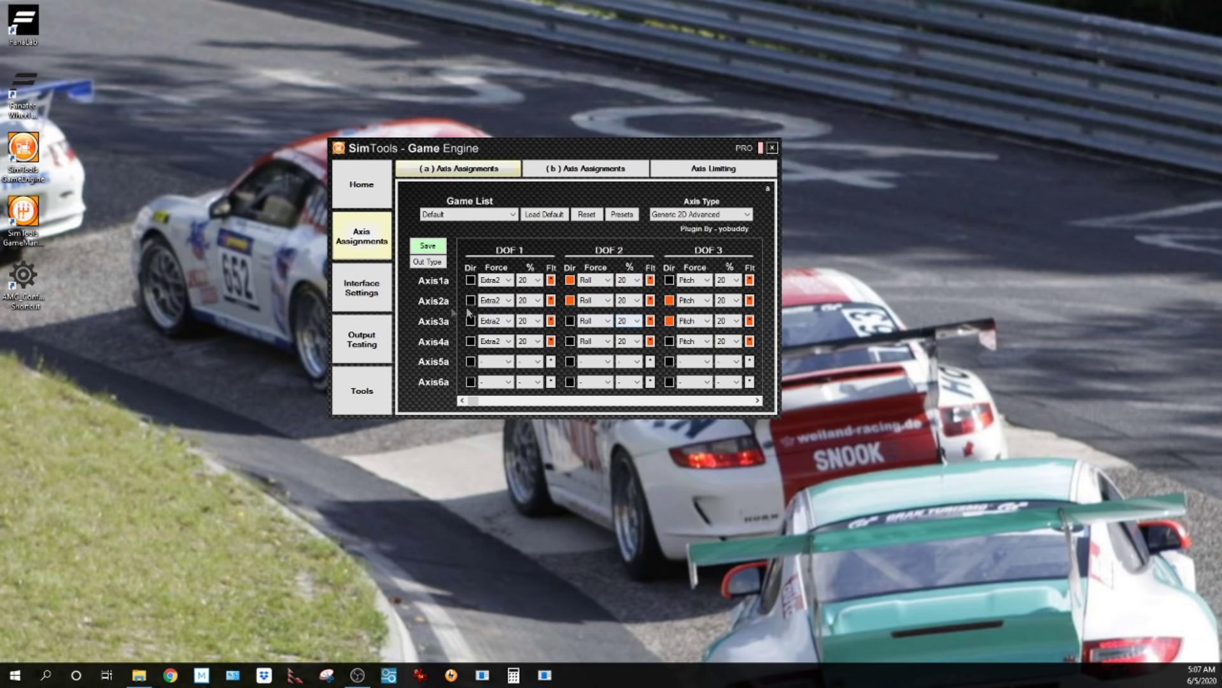
# Choose AMC as the interface type for Interface1 in the interface settings
pyautogui.click(363, 294)
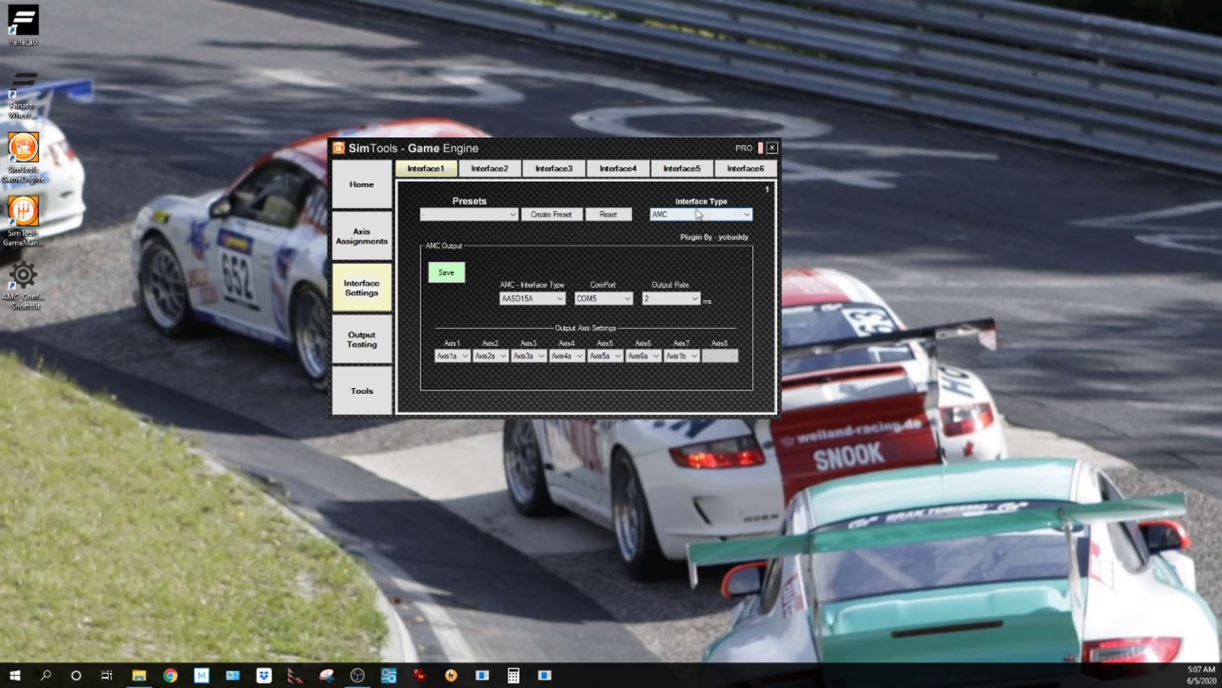
pyautogui.click(748, 215)
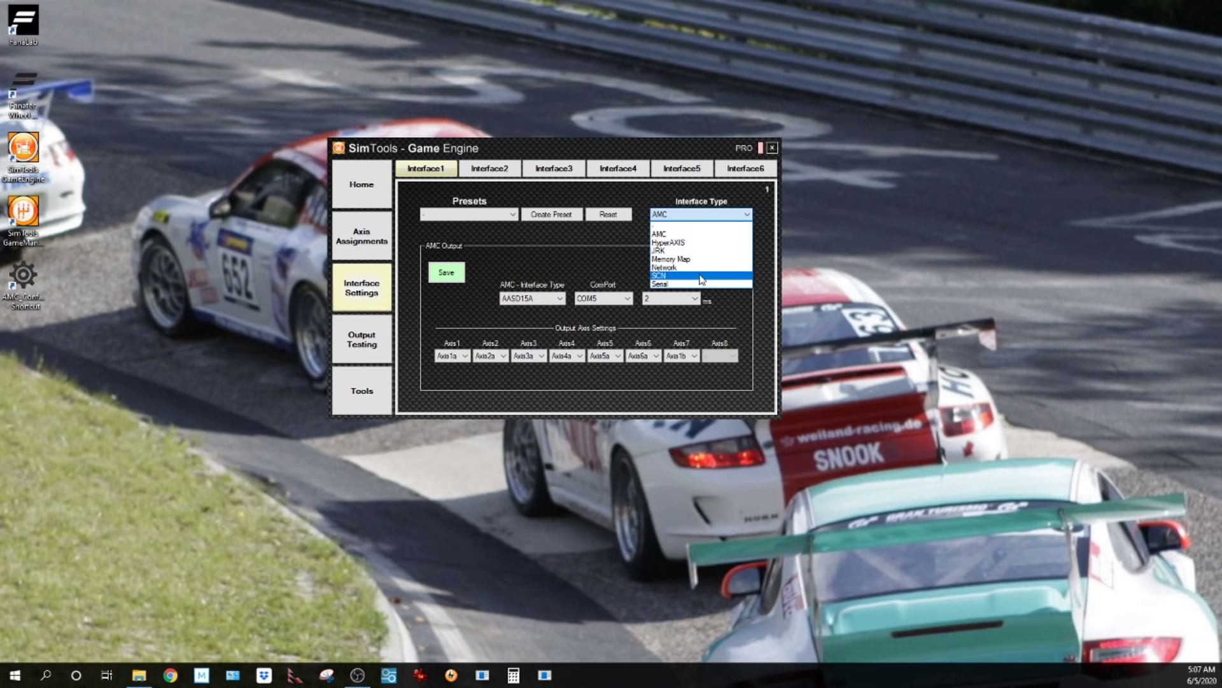
pyautogui.click(703, 236)
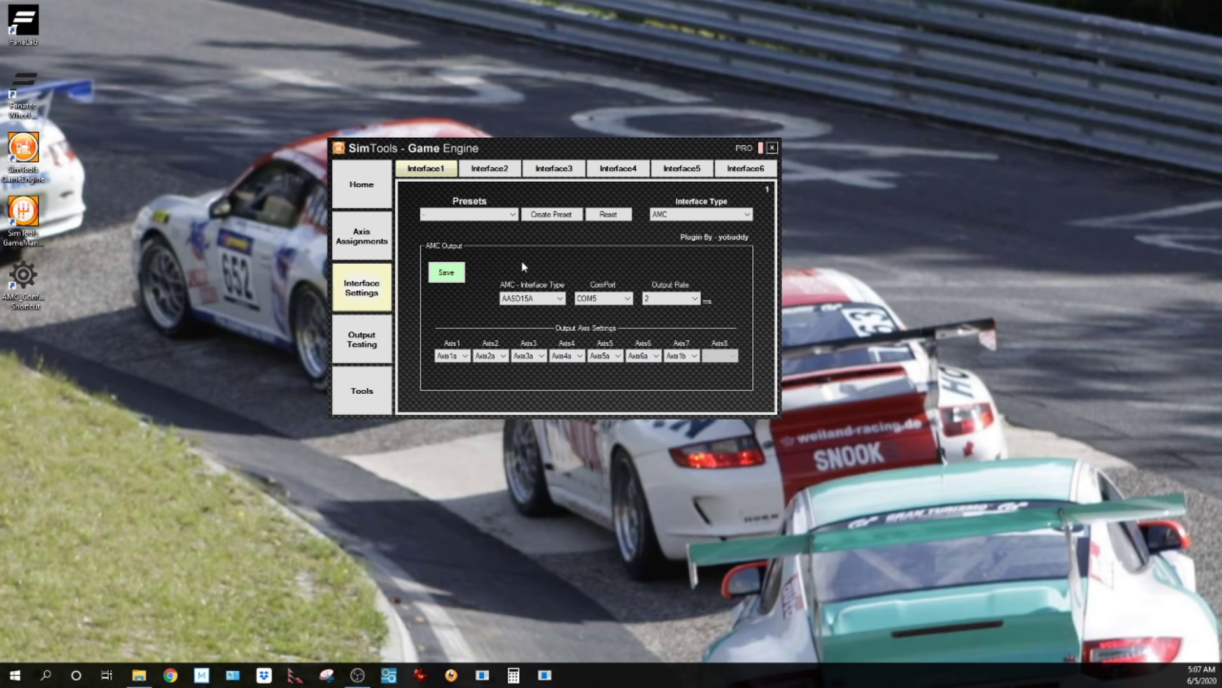
# Set Interface1's AMC output to interface type AASD15A on COM5 and save the settings
pyautogui.click(516, 297)
pyautogui.click(508, 293)
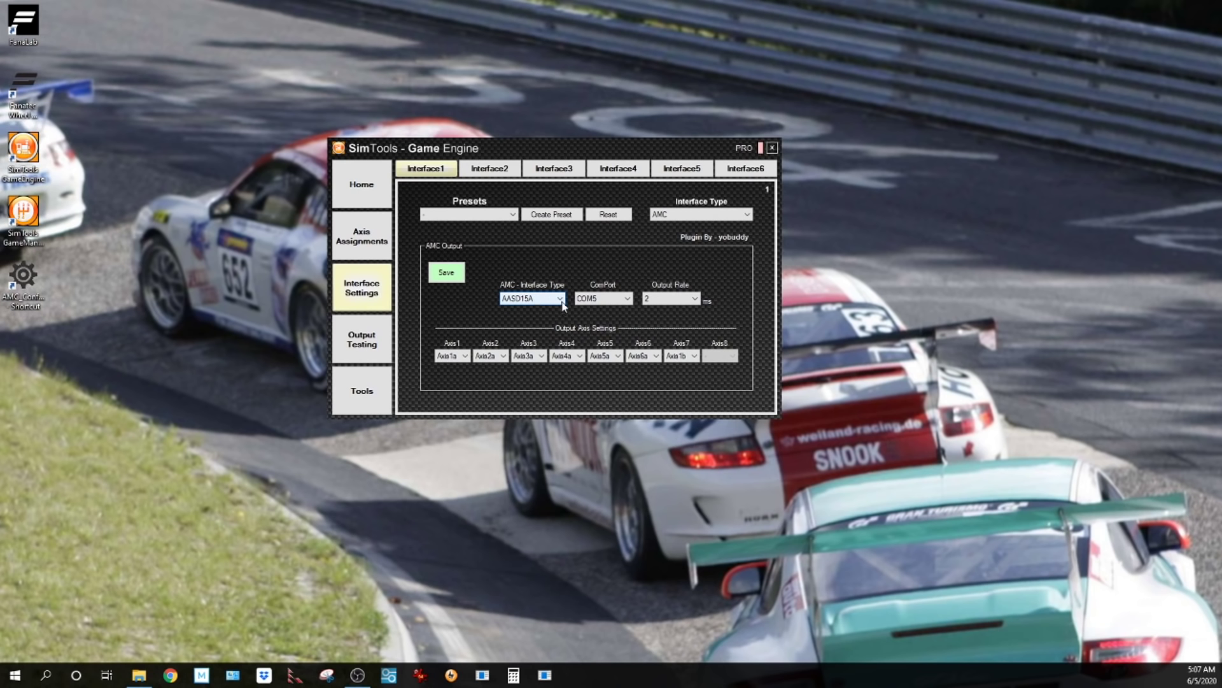
pyautogui.click(560, 299)
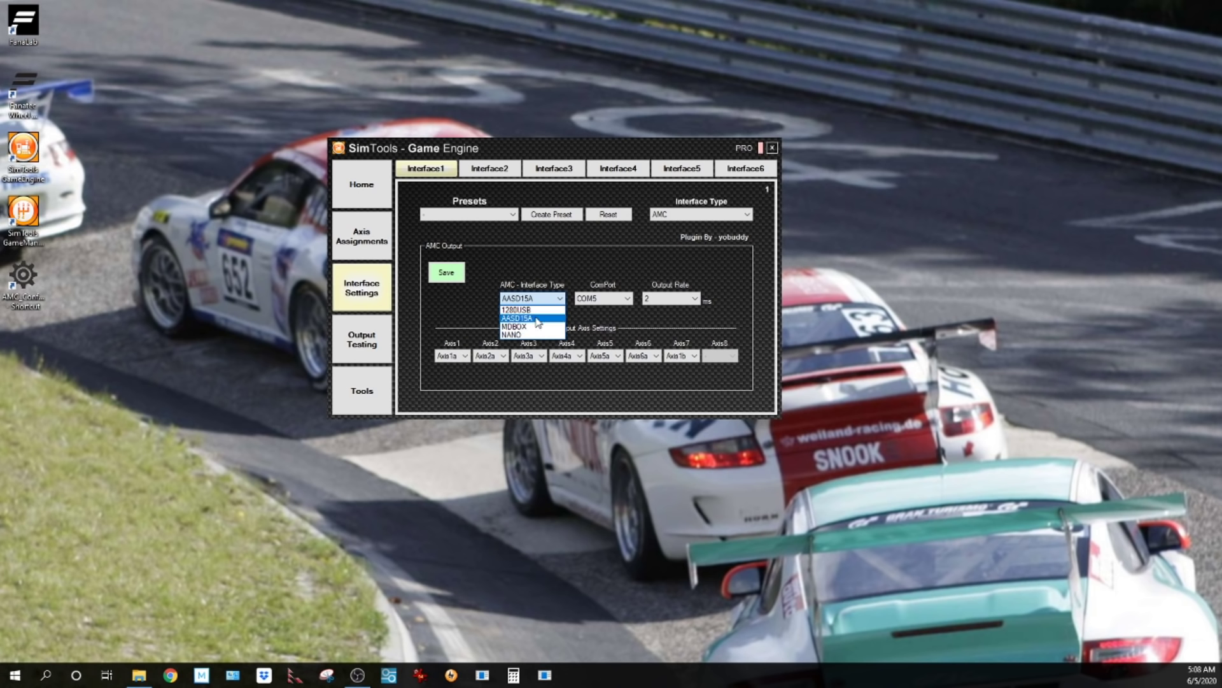
pyautogui.click(556, 273)
pyautogui.click(580, 298)
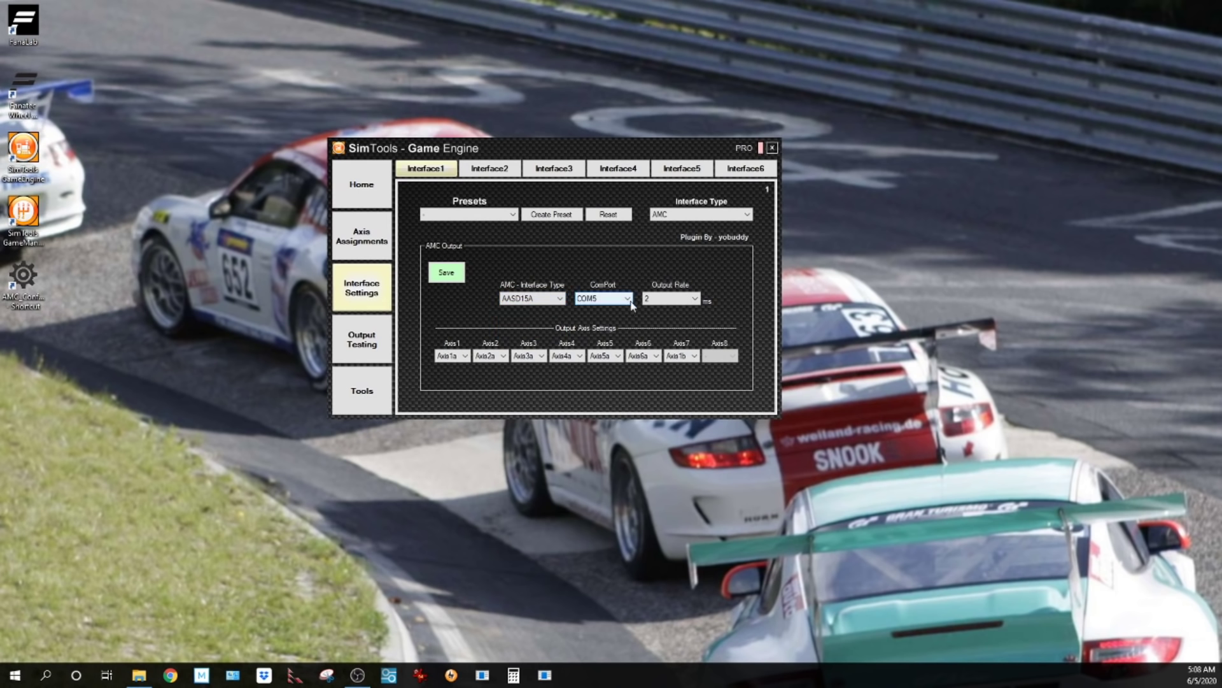
pyautogui.click(629, 299)
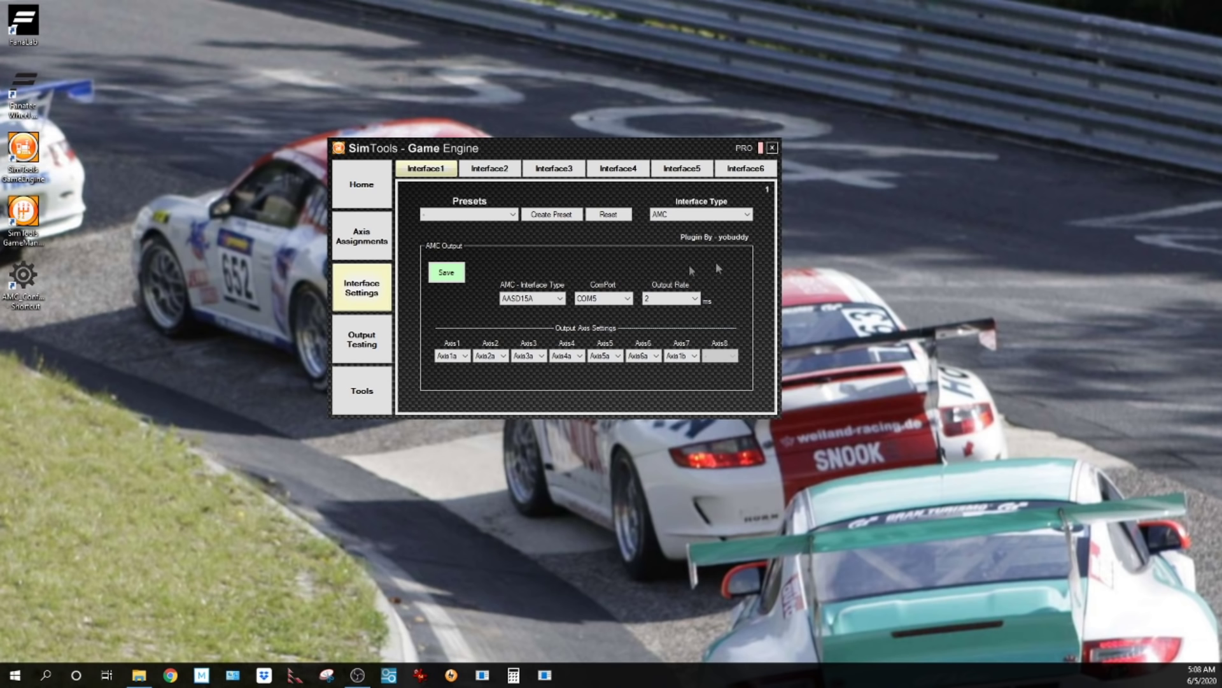
pyautogui.click(446, 273)
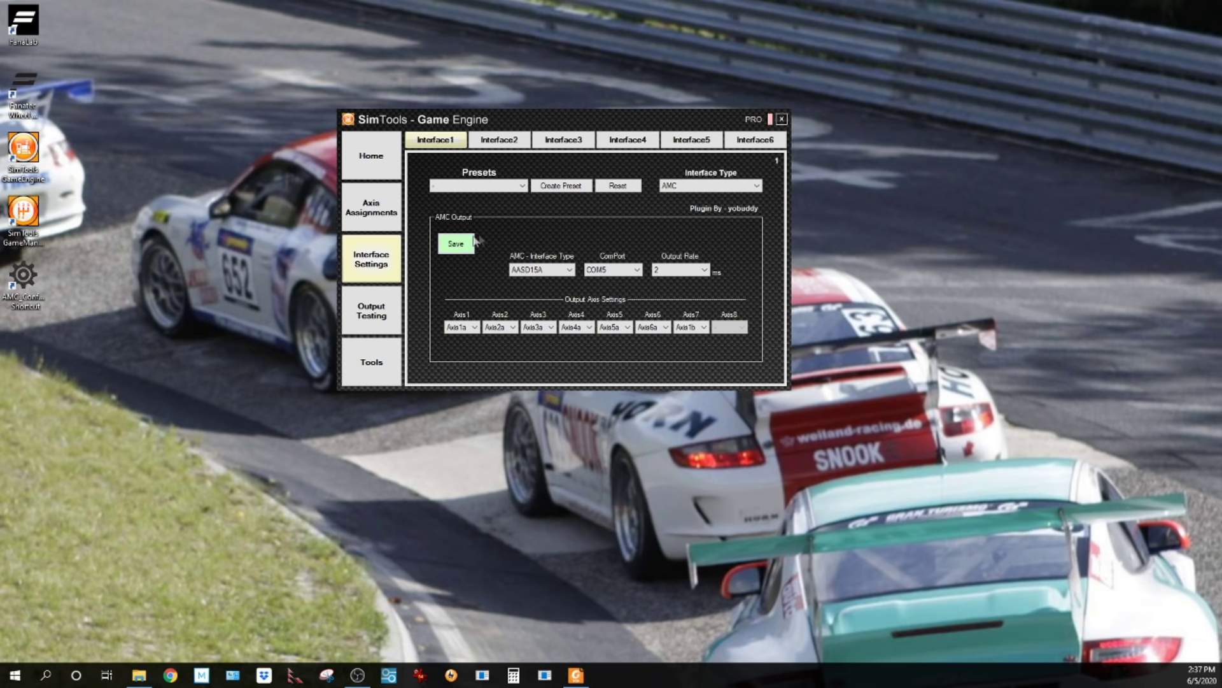
# View the Default profile's axis assignments and check the force options for Axis1a under DOF 1, keeping Extra2
pyautogui.click(376, 207)
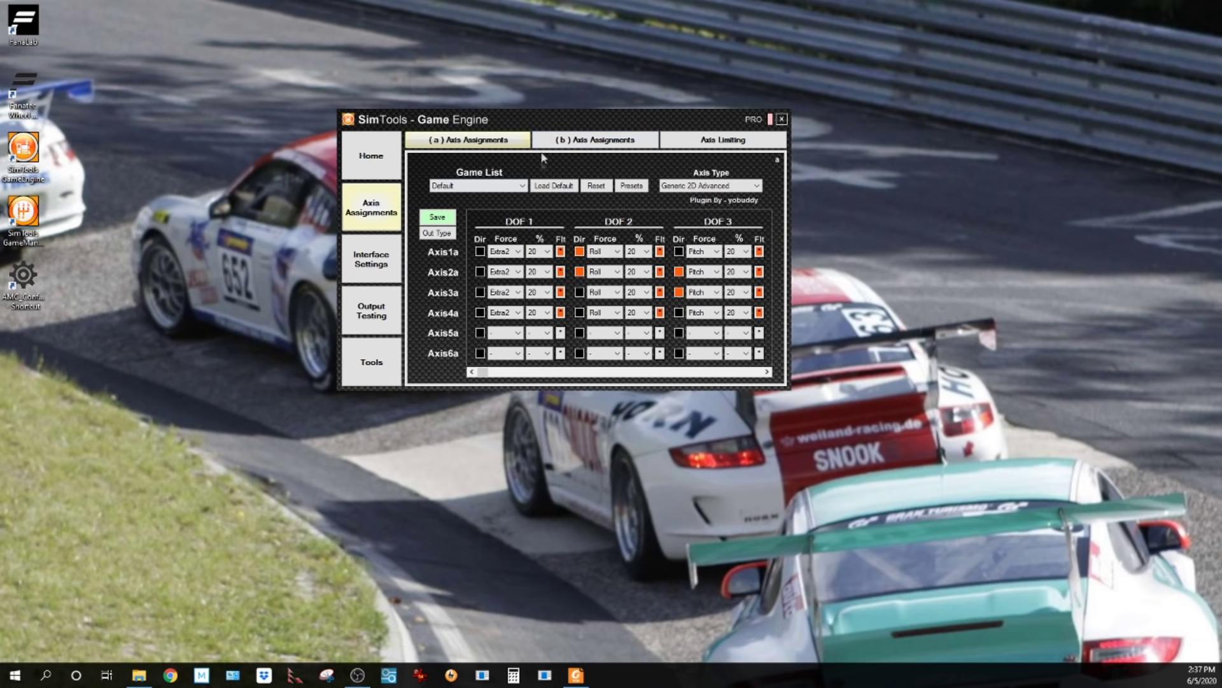
pyautogui.moveTo(551, 128); pyautogui.dragTo(533, 99)
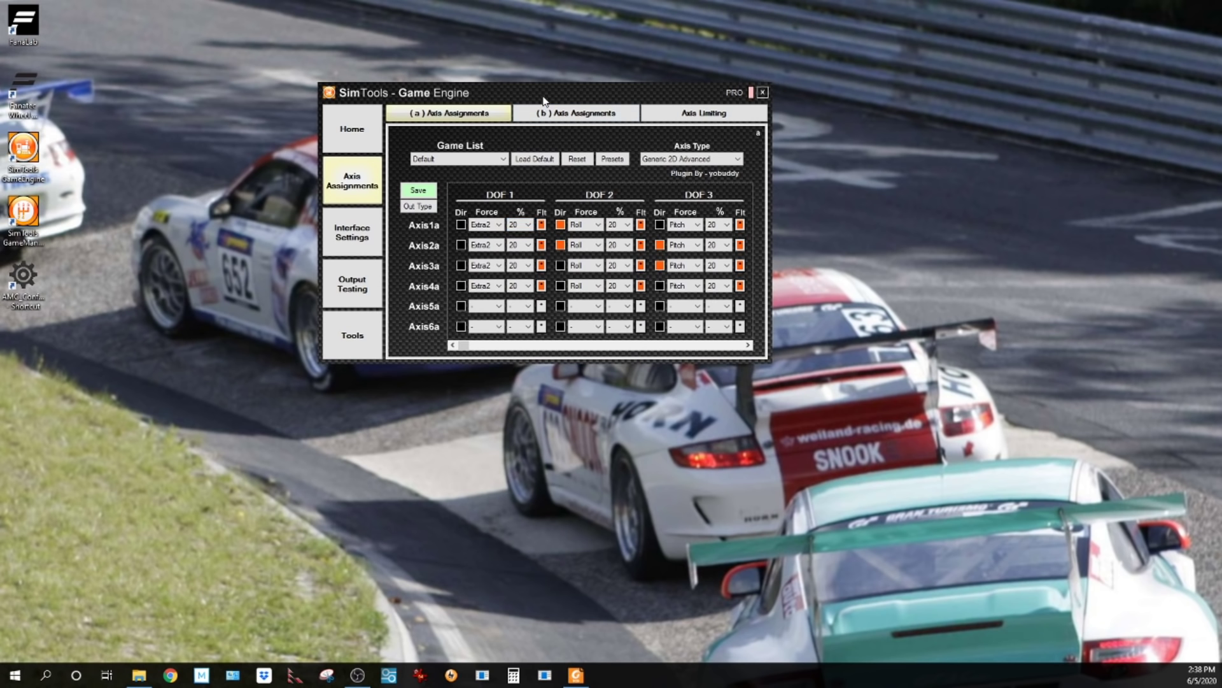
pyautogui.click(497, 227)
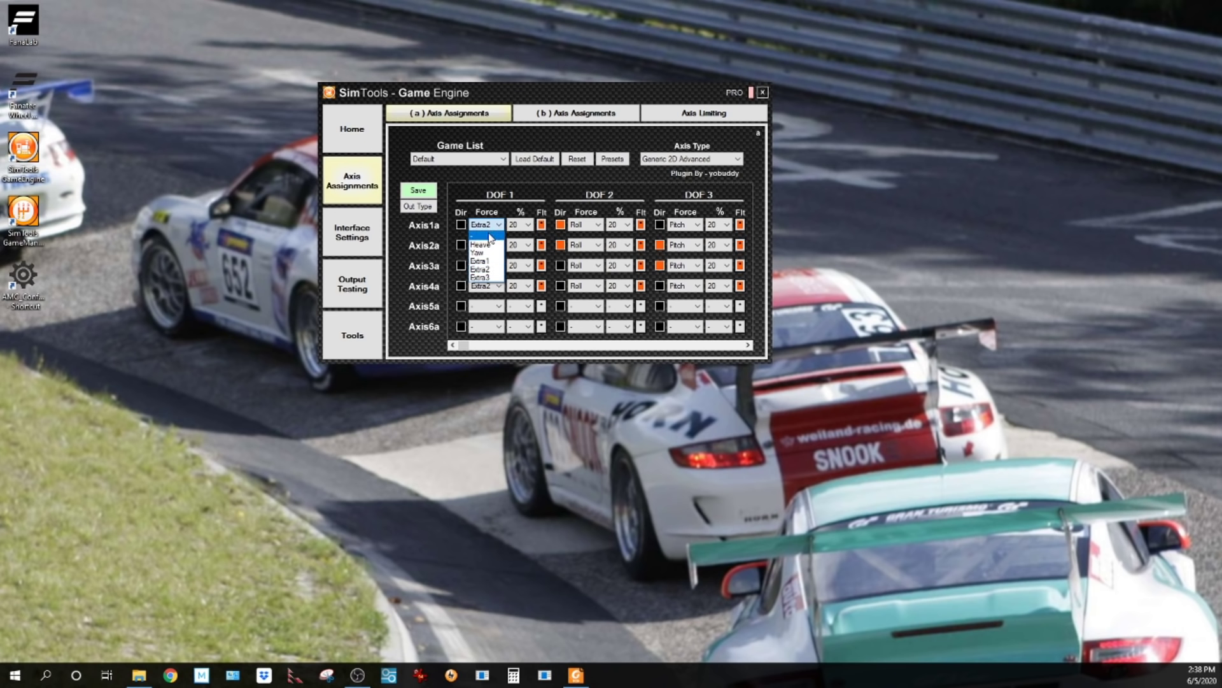
pyautogui.click(481, 268)
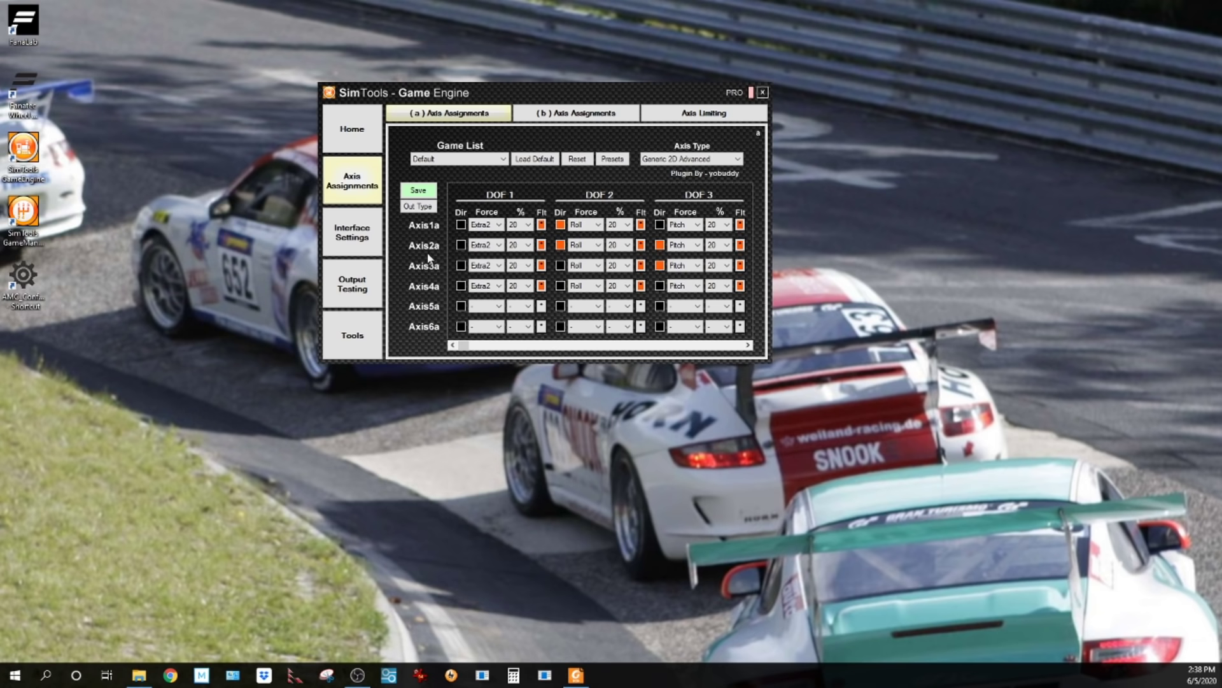
pyautogui.moveTo(574, 100); pyautogui.dragTo(589, 136)
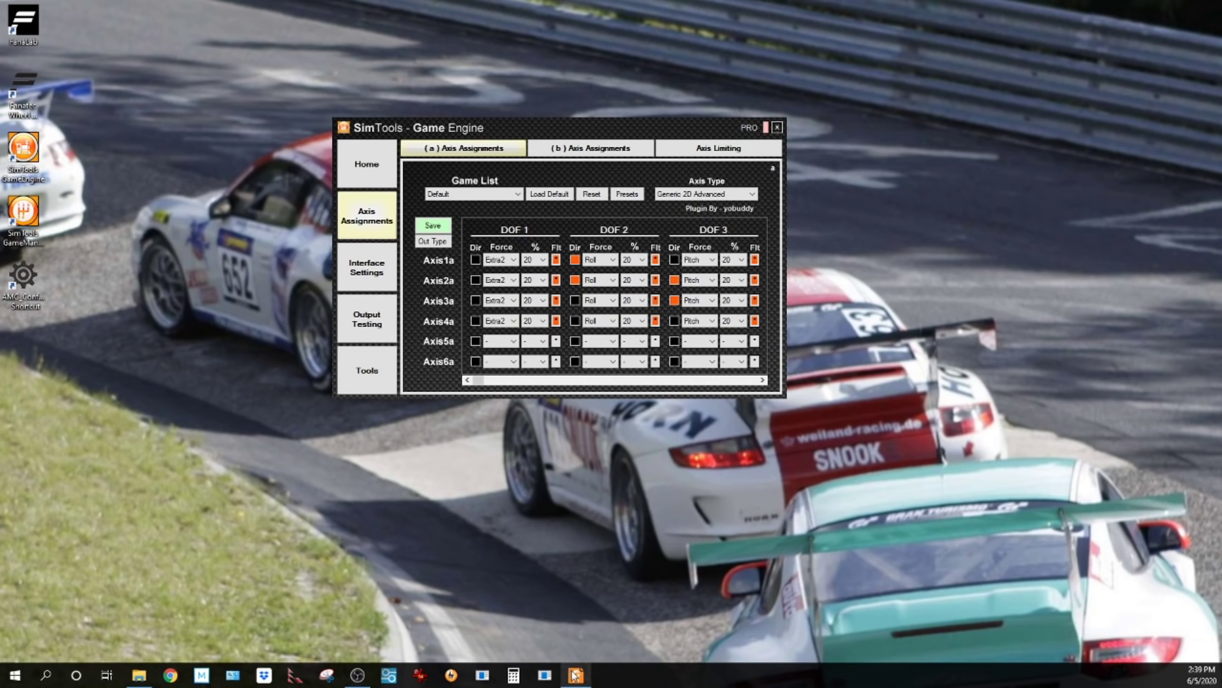
# Switch to the AMC-AASD15A manual in Foxit Reader, read the actuator-to-servo connection order and its rig photo on page 7, and minimize it
pyautogui.moveTo(576, 677)
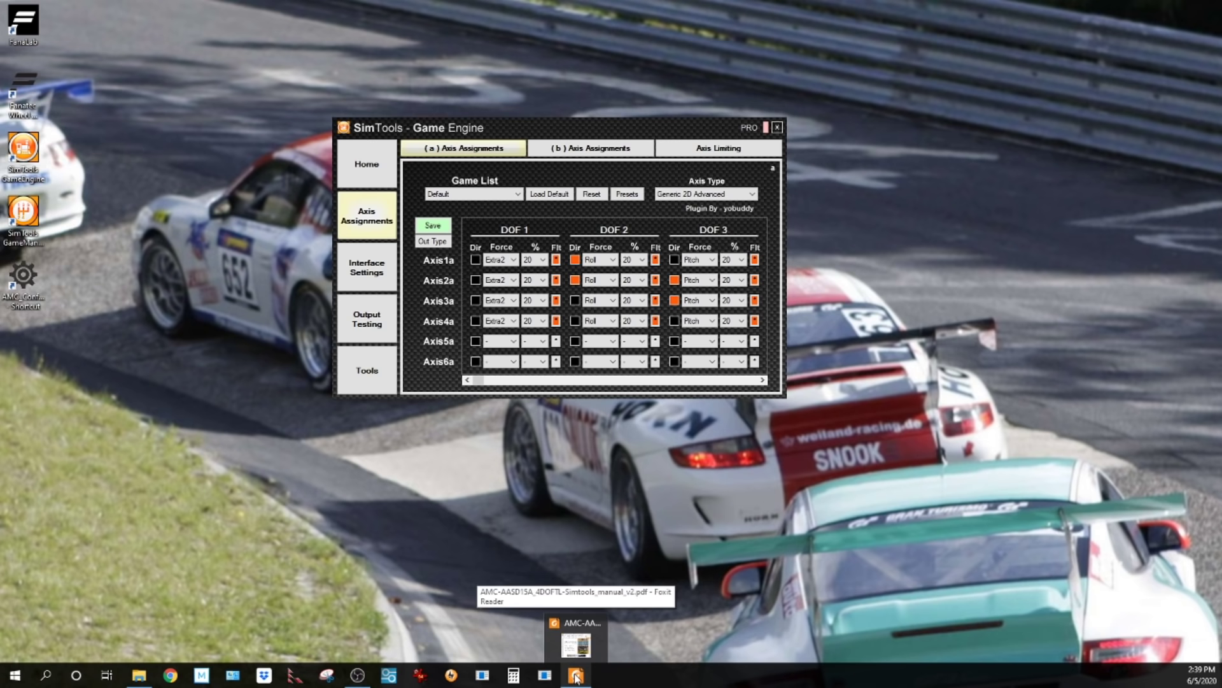
pyautogui.click(576, 676)
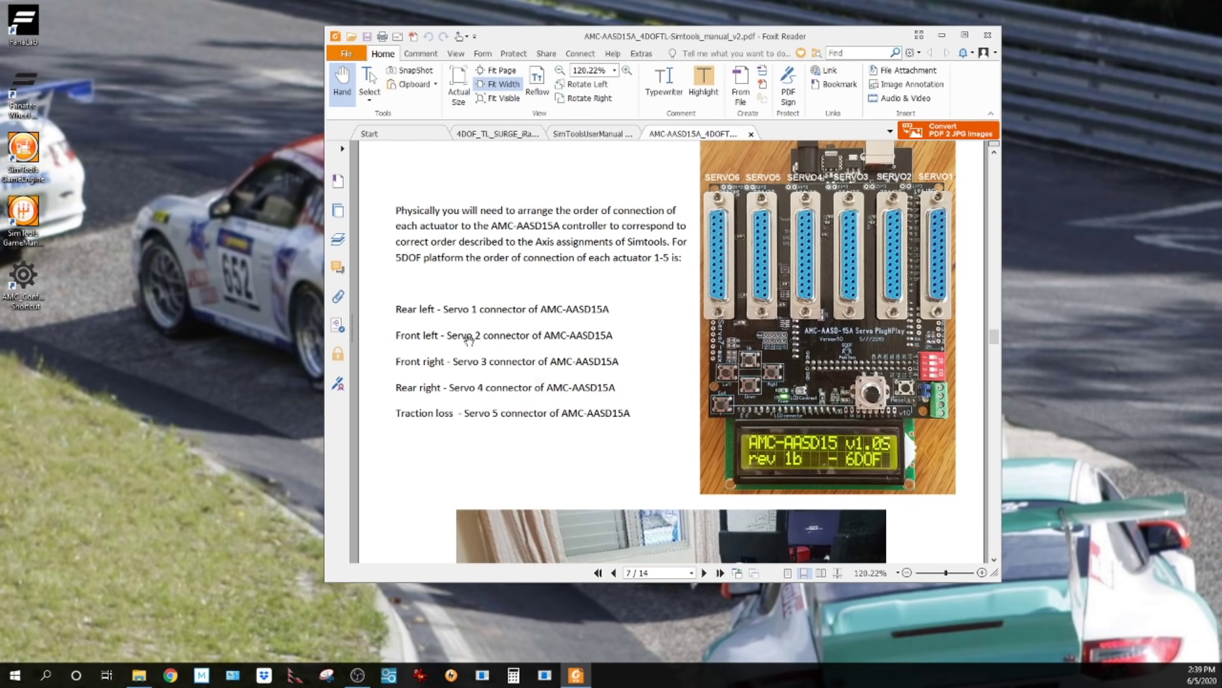
pyautogui.scroll(-5, 677, 403)
pyautogui.scroll(-1, 677, 403)
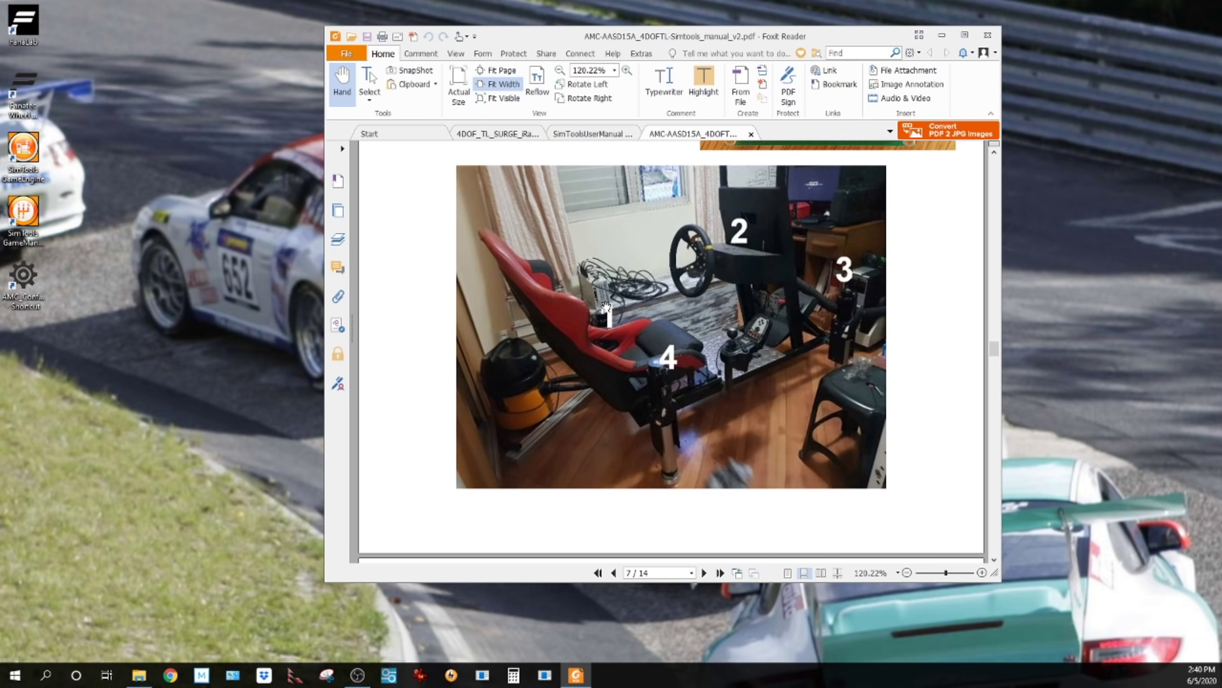
pyautogui.scroll(5, 670, 246)
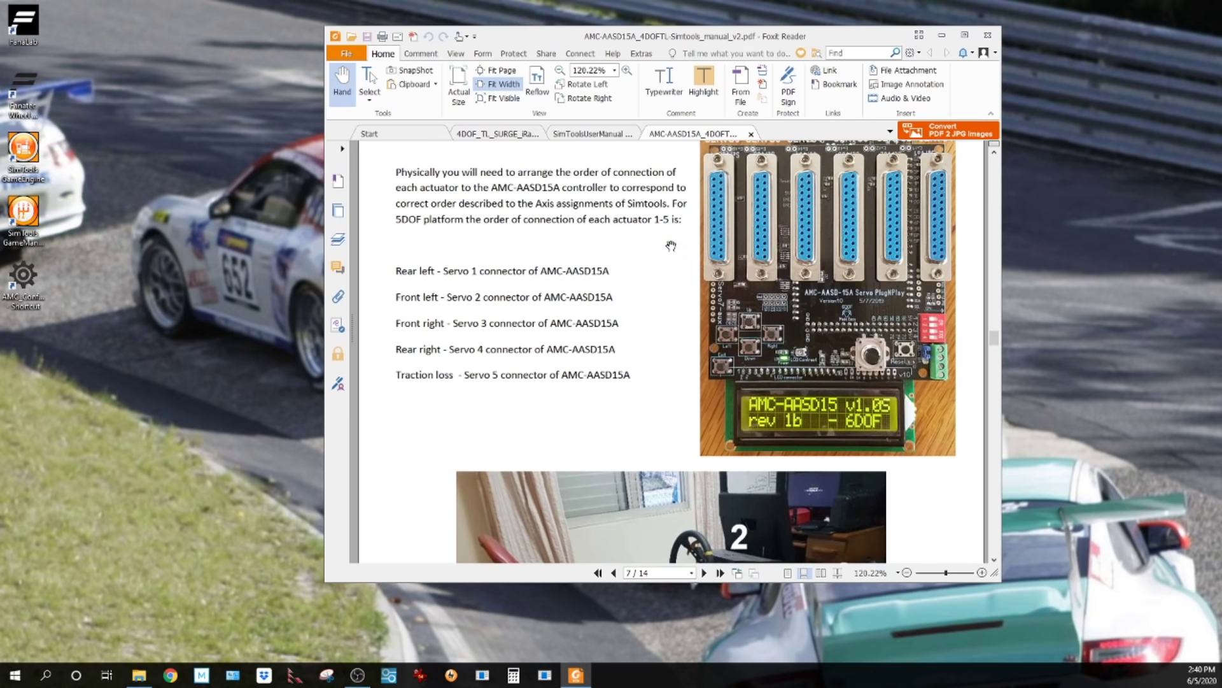
pyautogui.scroll(1, 670, 246)
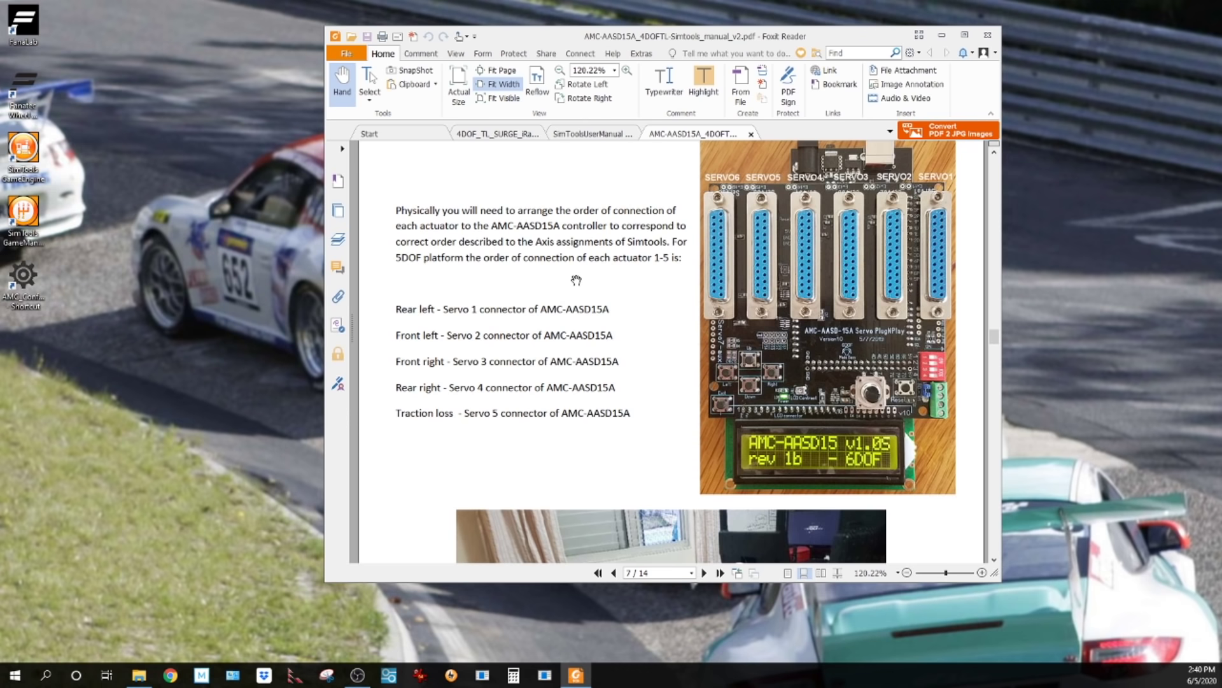
pyautogui.click(942, 38)
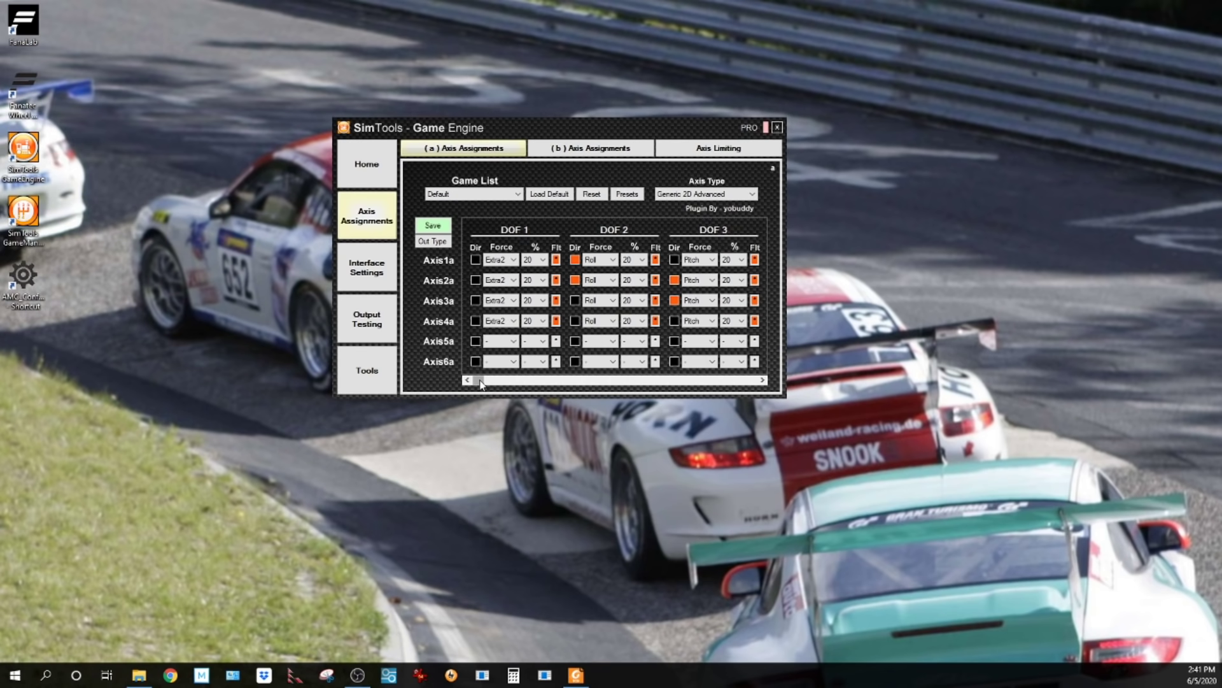
# Review the Default profile's DOF 4 to DOF 6 assignments and return to DOF 1
pyautogui.moveTo(482, 382); pyautogui.dragTo(773, 382)
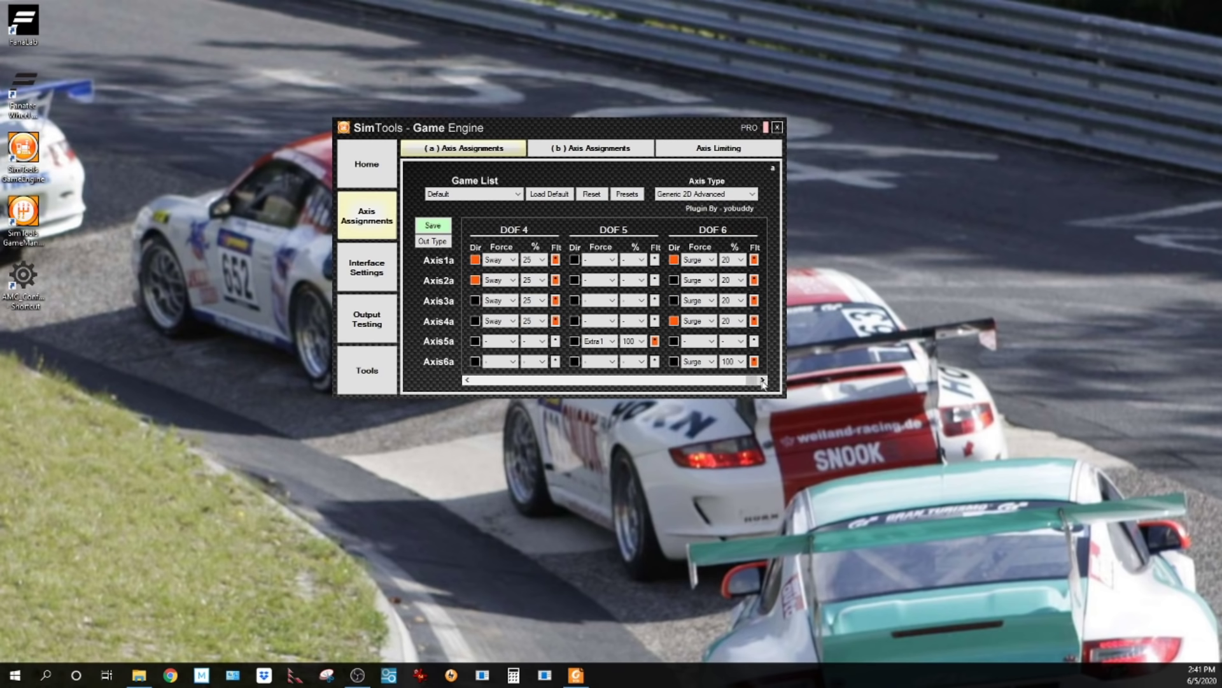
pyautogui.moveTo(752, 383); pyautogui.dragTo(746, 381)
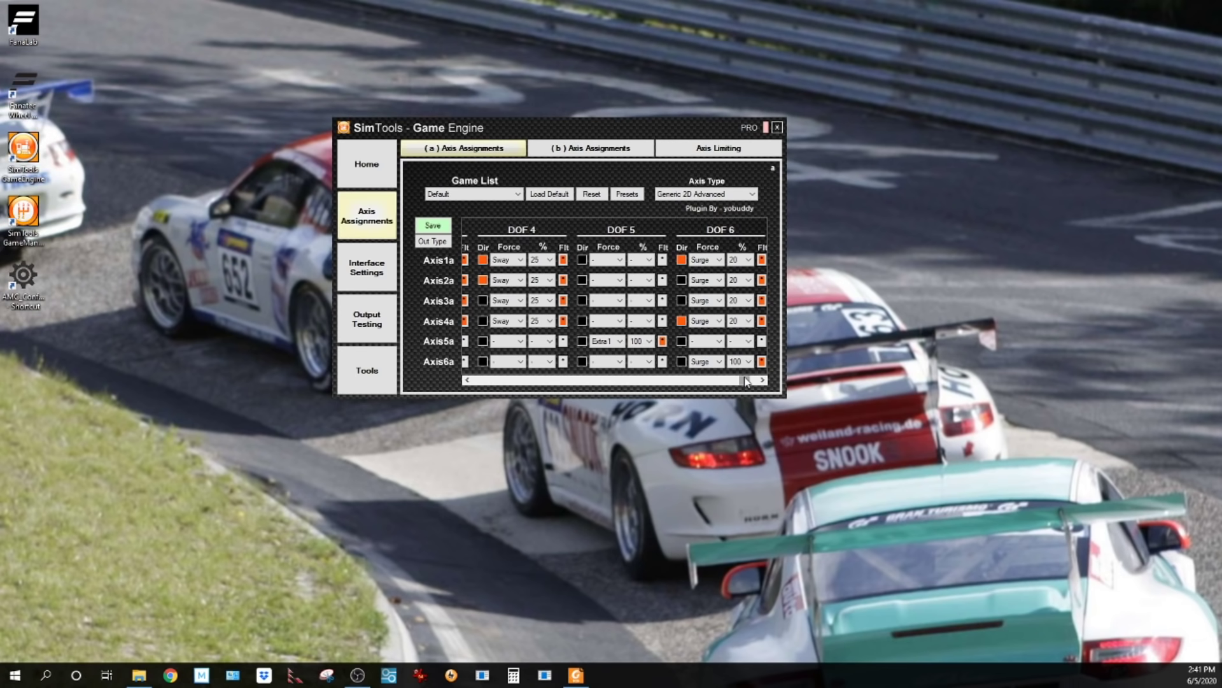
pyautogui.moveTo(747, 380); pyautogui.dragTo(462, 387)
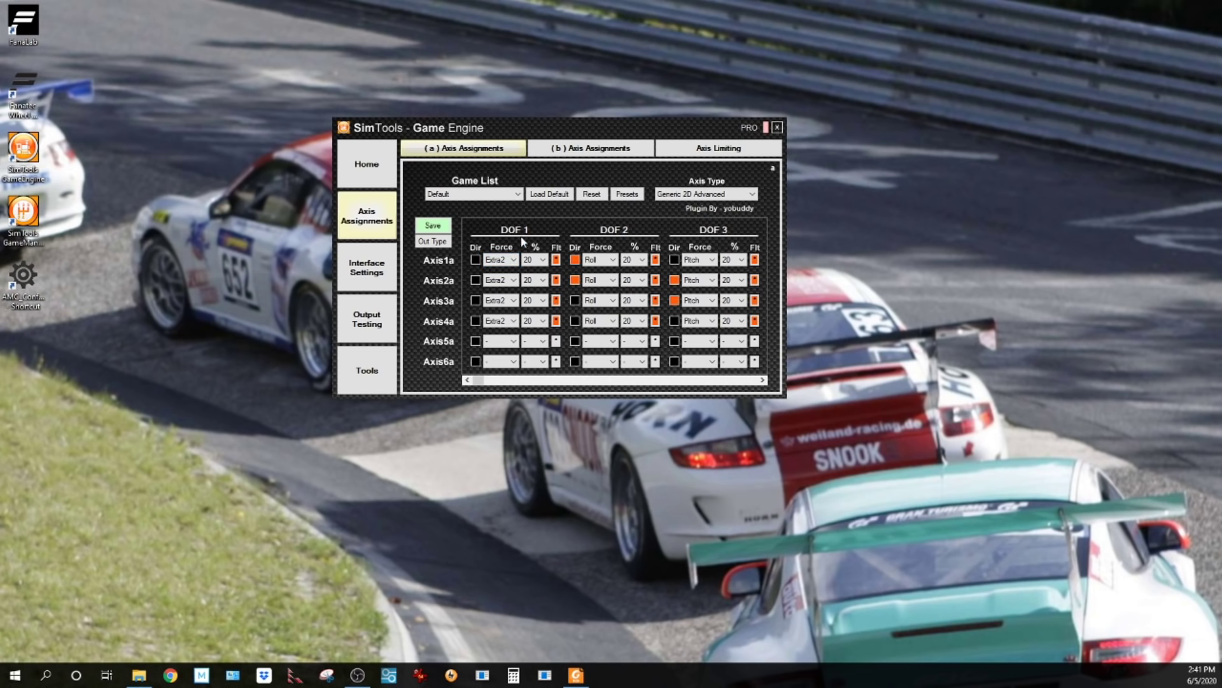
# Select iRacing as the game for the axis assignments and open the Tuning Center, placing it below the Game Engine window
pyautogui.click(518, 195)
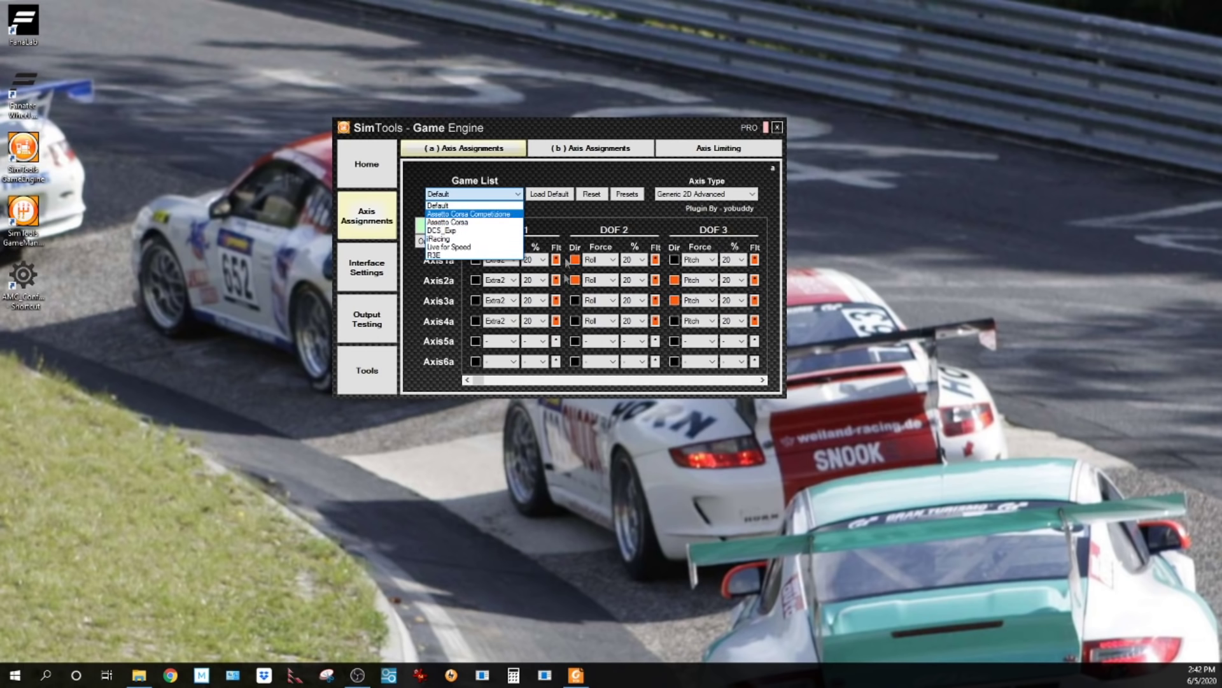
pyautogui.click(479, 241)
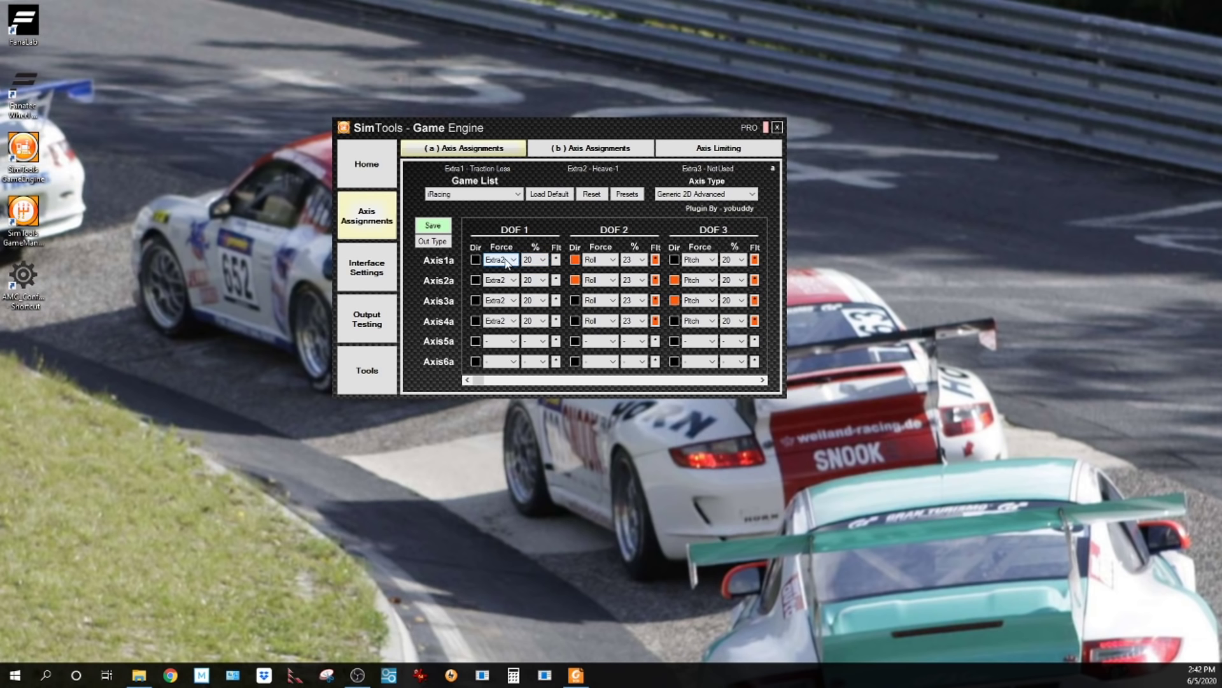
pyautogui.click(367, 377)
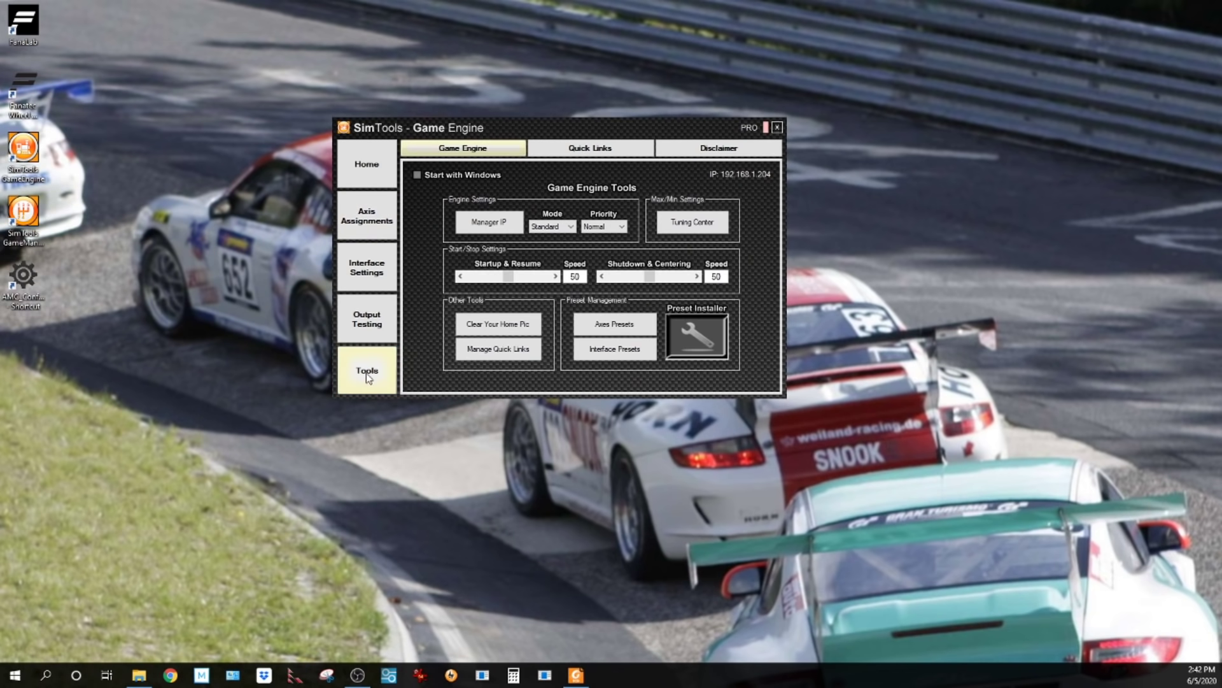
pyautogui.click(684, 226)
pyautogui.moveTo(555, 416); pyautogui.dragTo(635, 426)
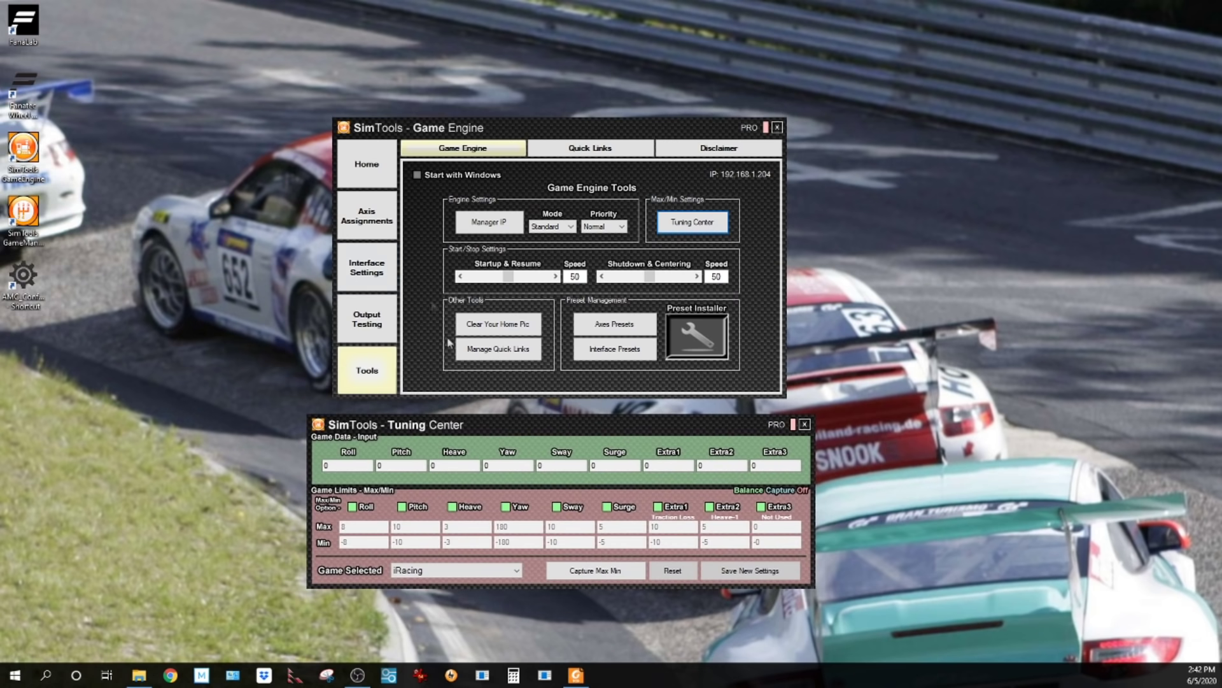
# Return to the iRacing axis assignments and check the available forces for Axis1a under DOF 1, leaving the selection as is
pyautogui.click(380, 224)
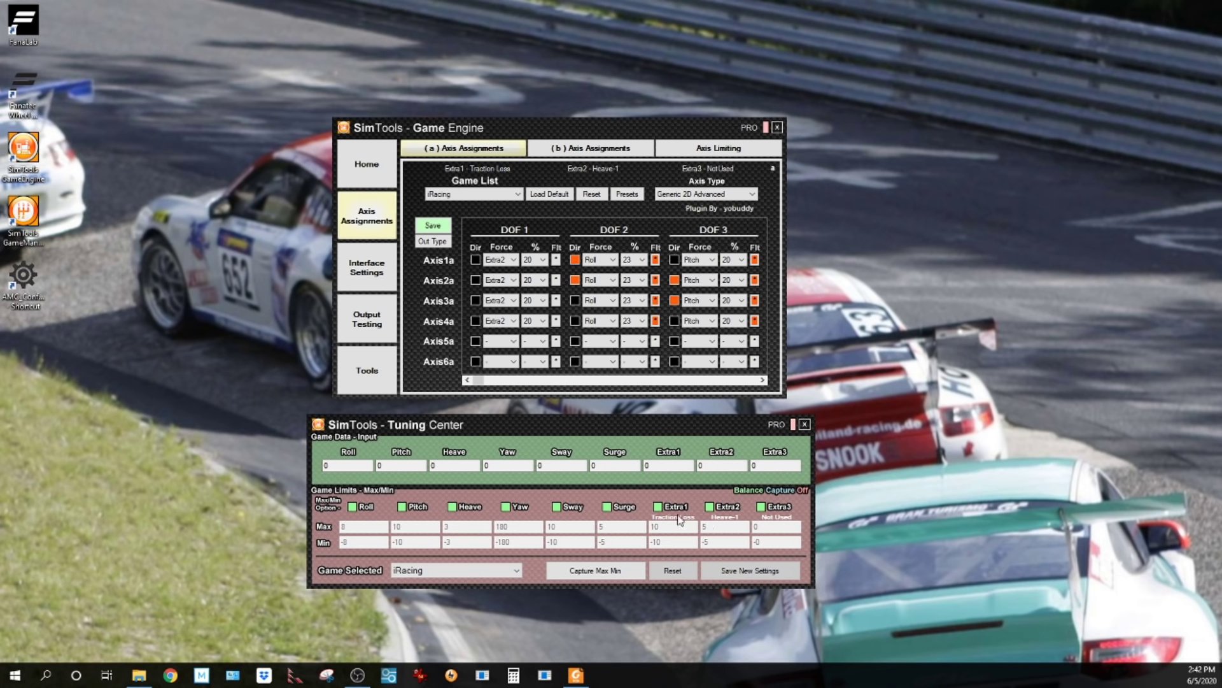
pyautogui.click(513, 261)
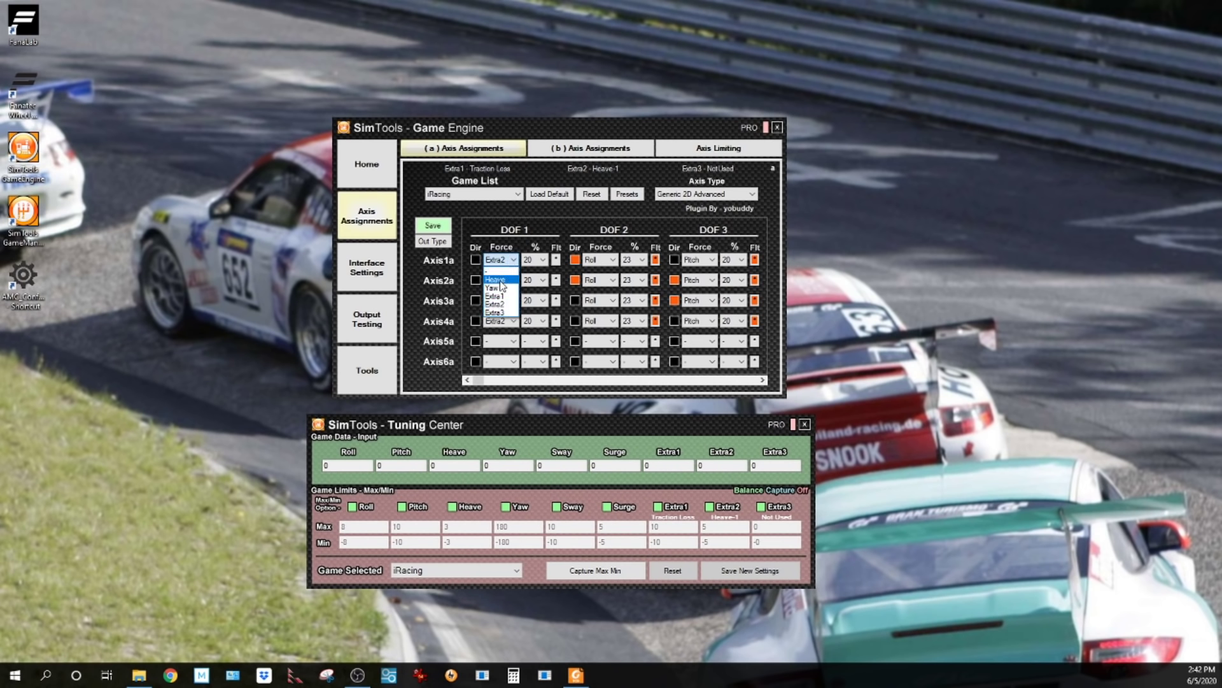
pyautogui.click(521, 227)
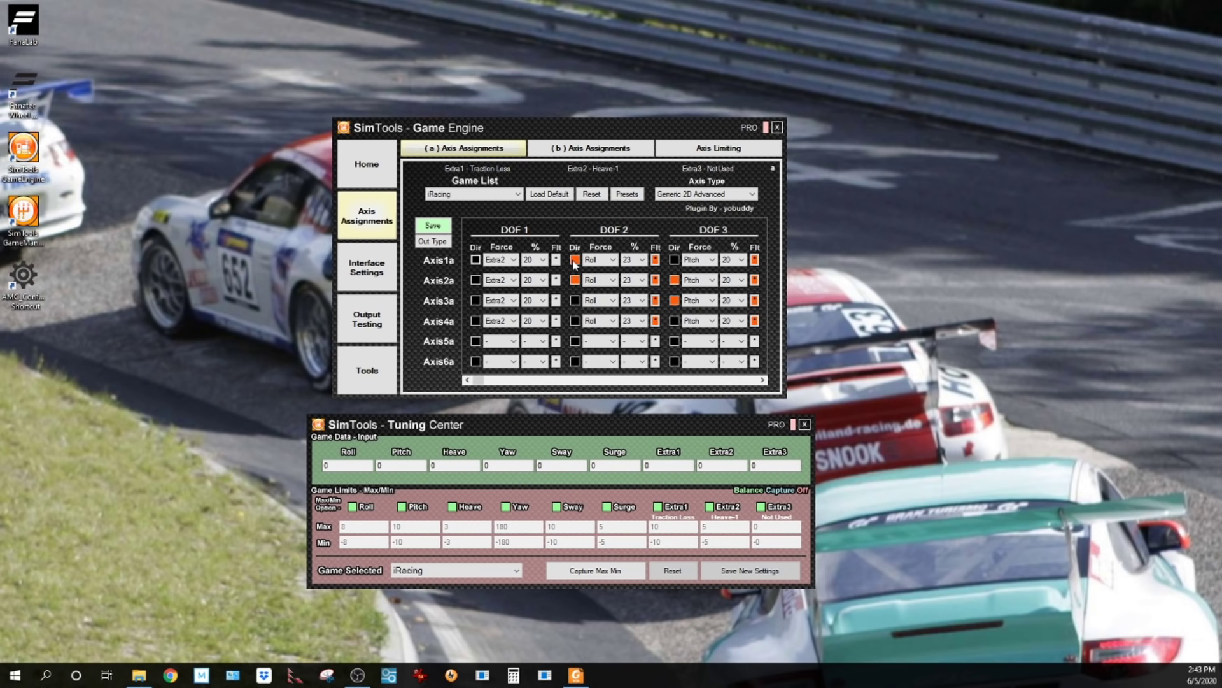
pyautogui.click(586, 300)
pyautogui.click(586, 309)
# Inspect the roll filter settings of Axis1 and Axis2 under DOF 2, closing each filter editor
pyautogui.click(657, 260)
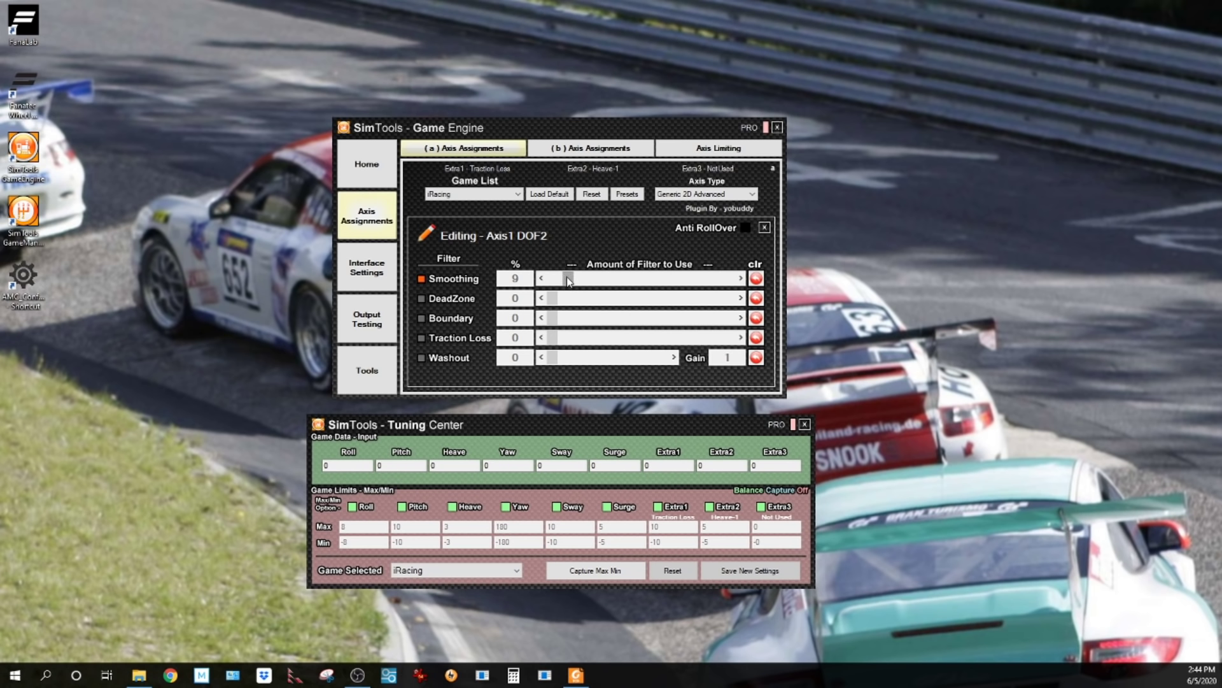
pyautogui.moveTo(569, 281)
pyautogui.mouseDown()
pyautogui.moveTo(554, 282)
pyautogui.moveTo(569, 282)
pyautogui.mouseUp()
pyautogui.click(764, 228)
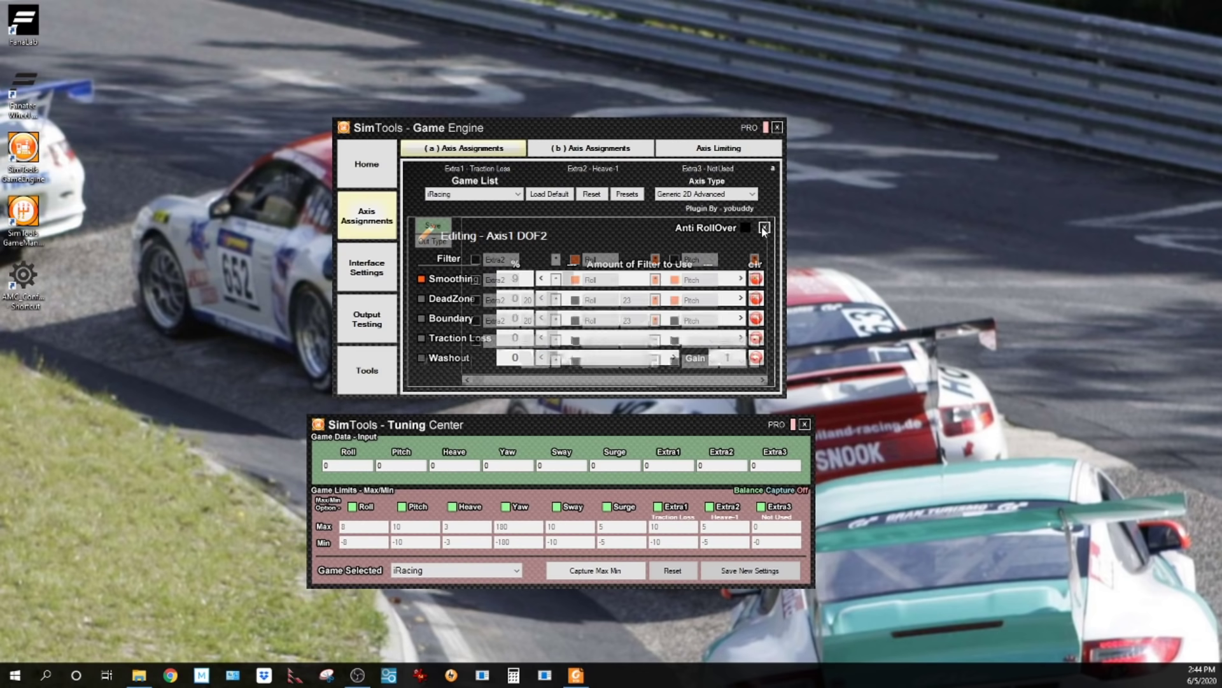
pyautogui.click(656, 281)
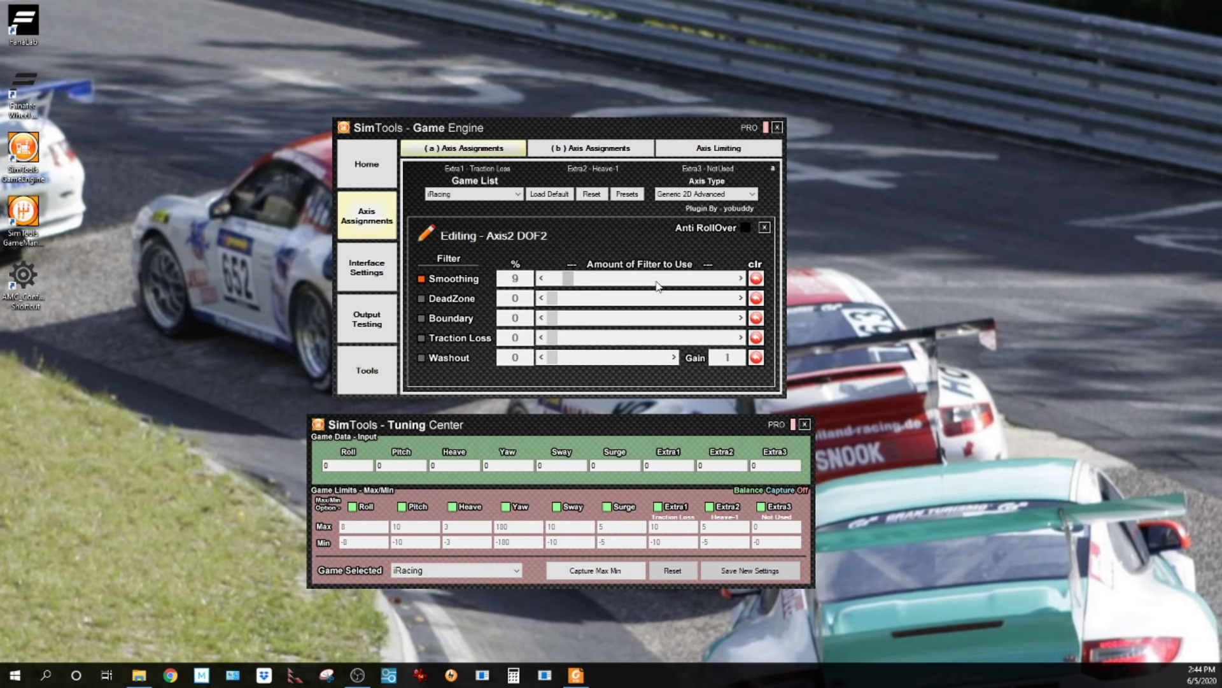
pyautogui.click(765, 231)
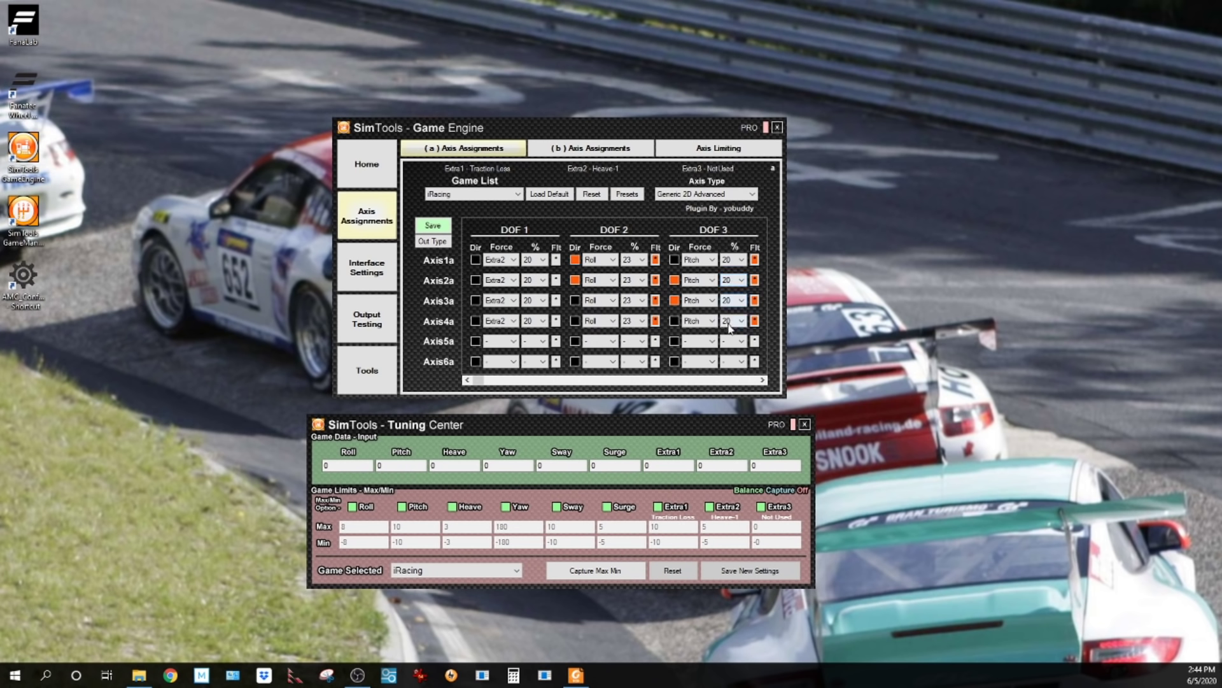
# Inspect the pitch filter settings of Axis1 and Axis4 under DOF 3, closing each filter editor
pyautogui.click(676, 301)
pyautogui.click(755, 260)
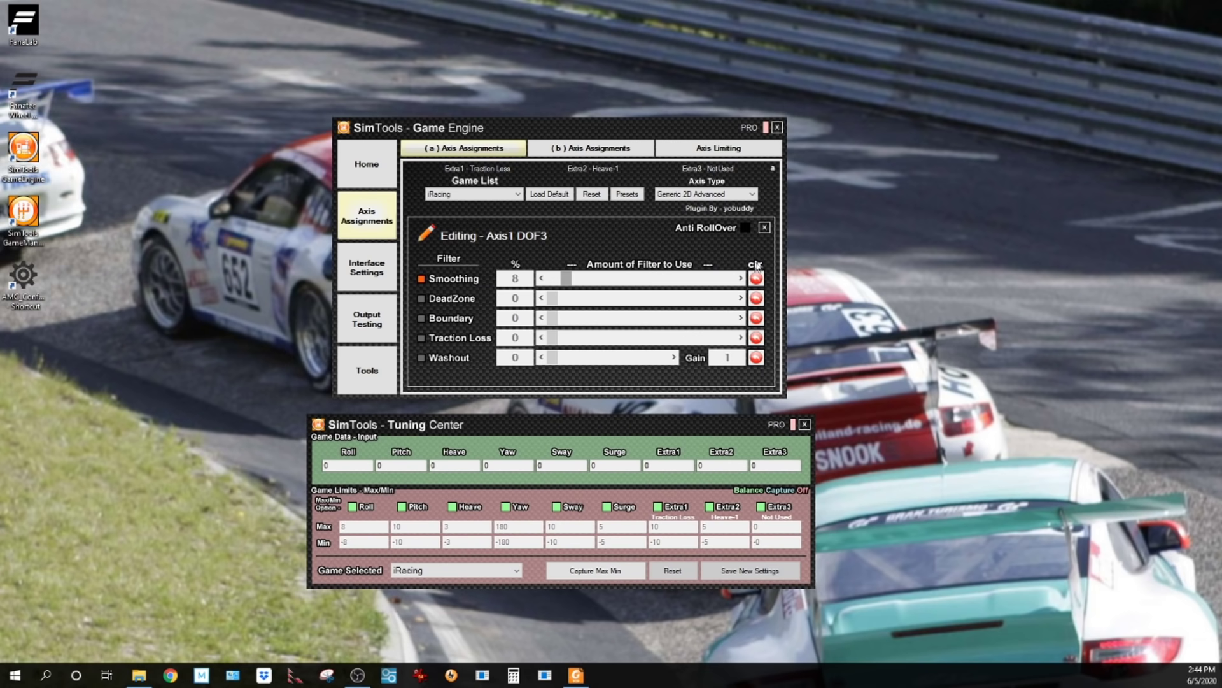
pyautogui.click(765, 227)
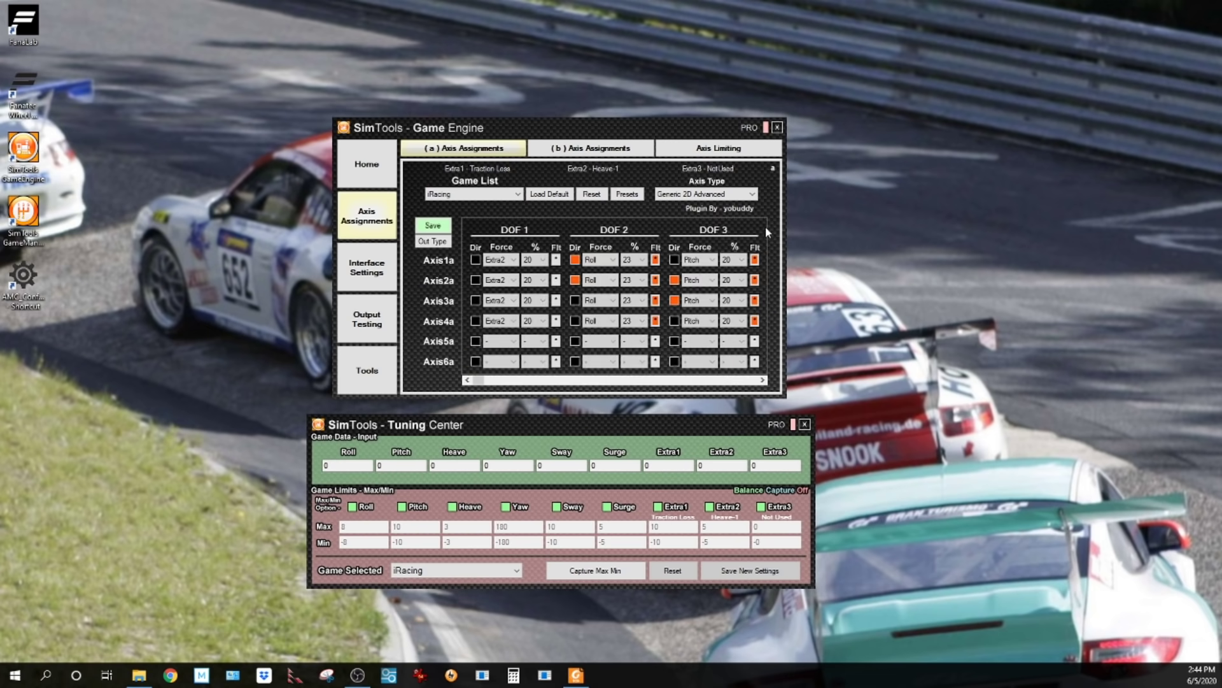
pyautogui.click(755, 320)
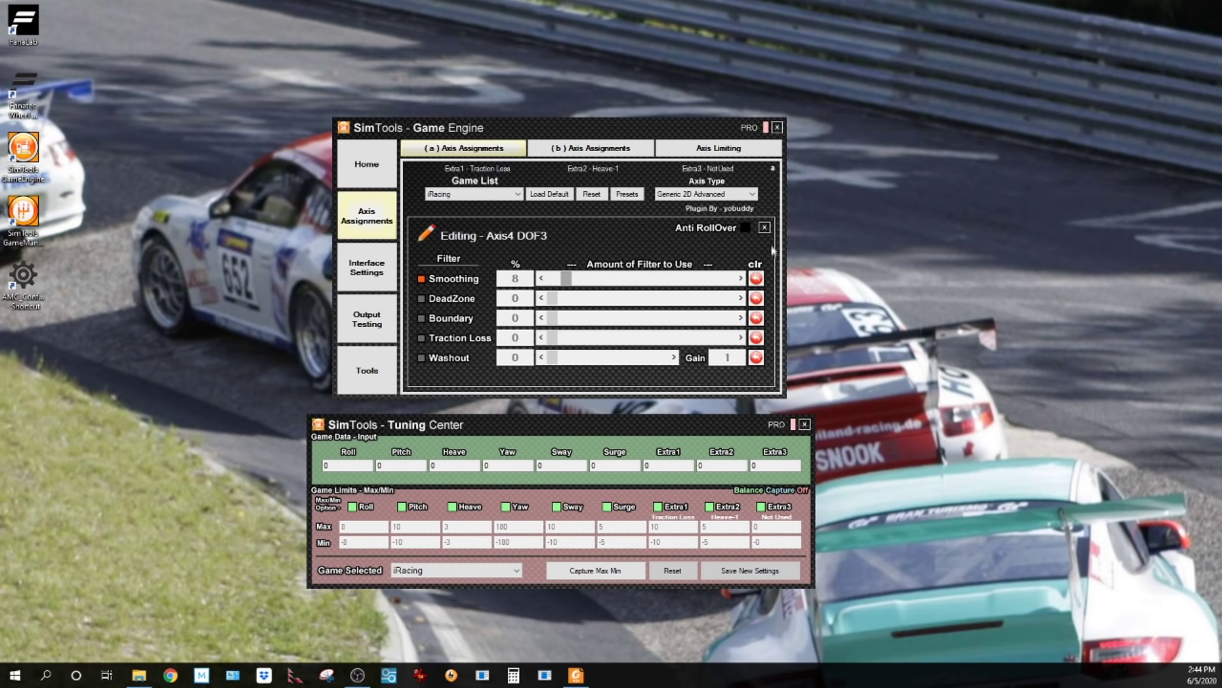
pyautogui.click(764, 228)
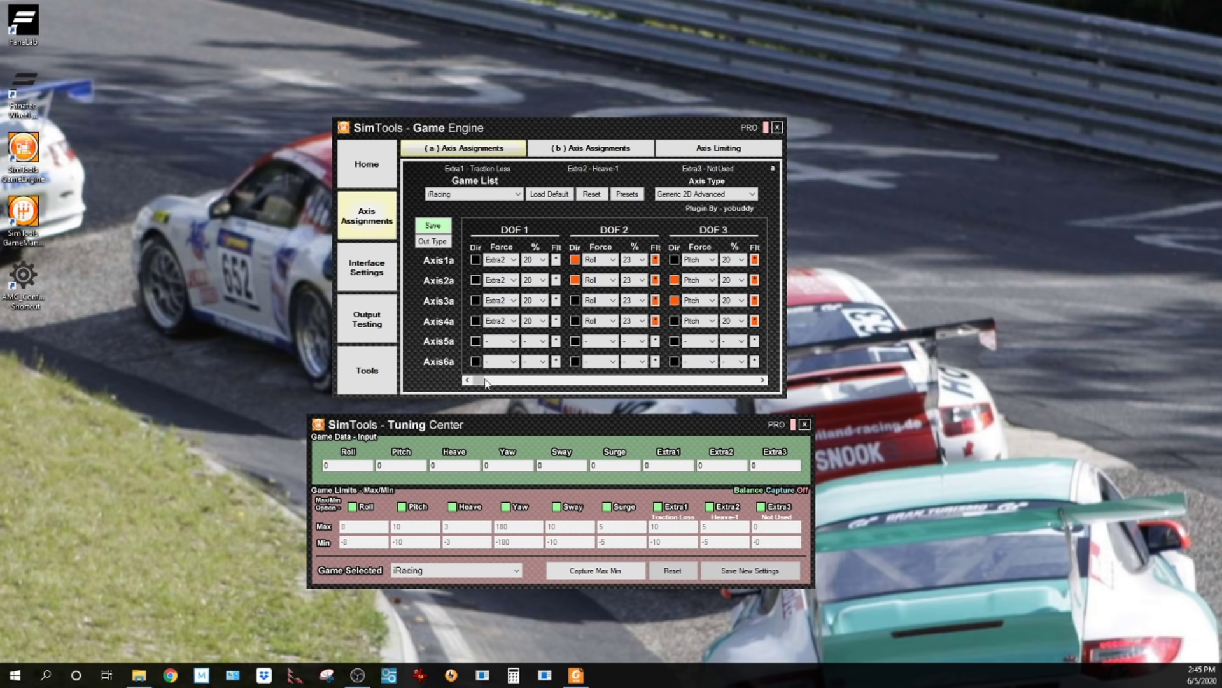
# Inspect the sway filter settings of Axis1 and Axis4 under DOF 4, closing each filter editor
pyautogui.moveTo(482, 380); pyautogui.dragTo(765, 399)
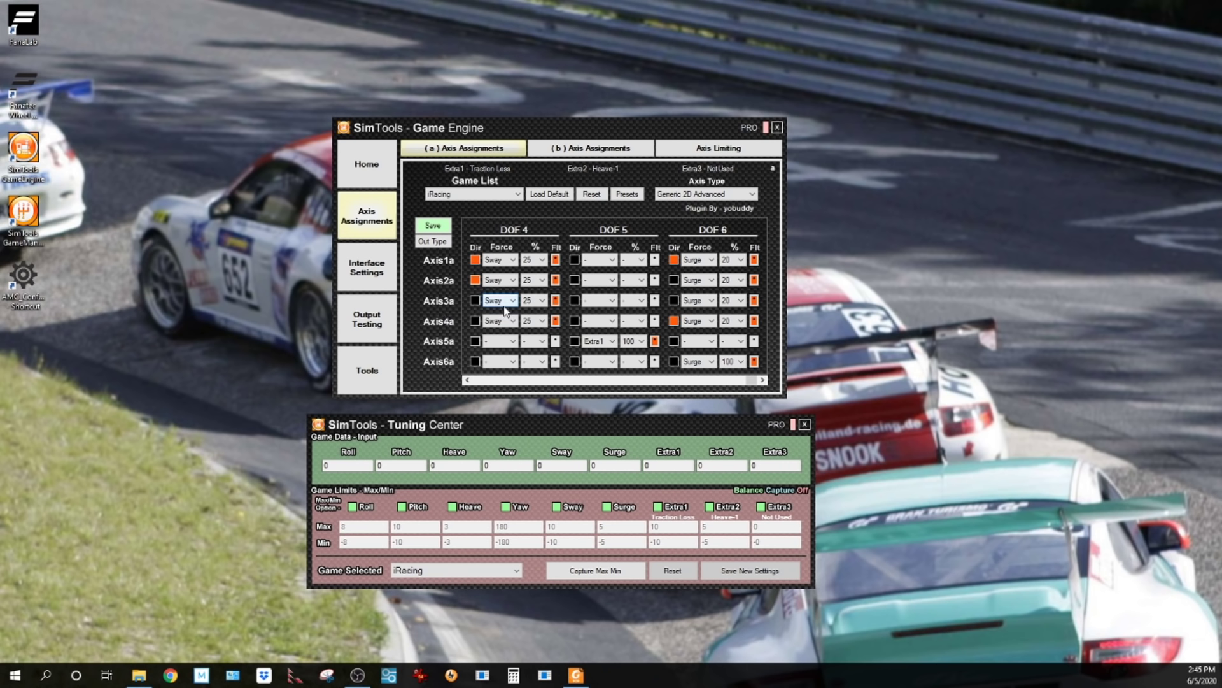
pyautogui.click(555, 260)
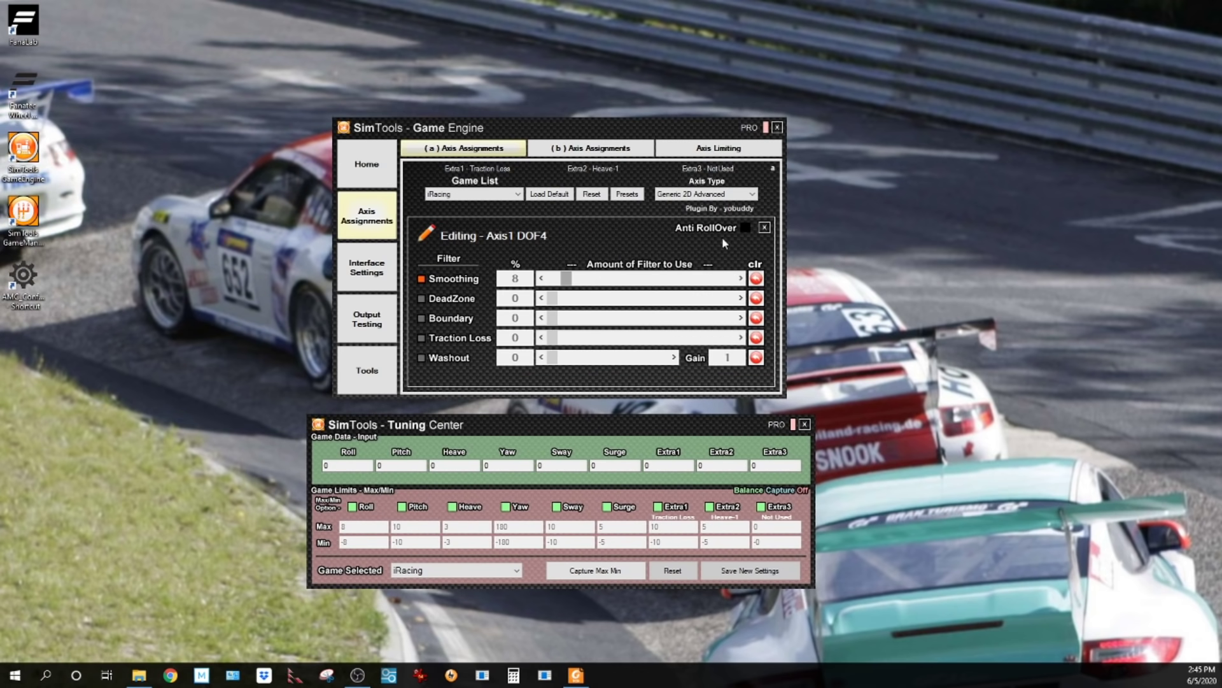
pyautogui.click(764, 228)
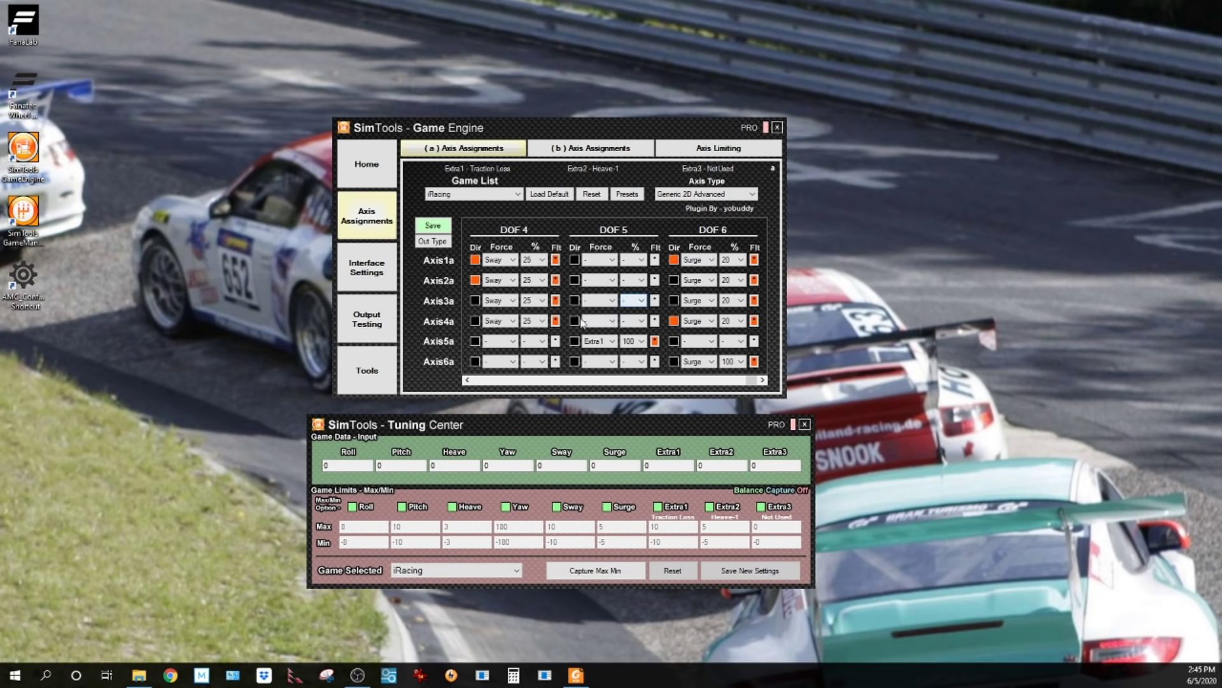
pyautogui.click(558, 321)
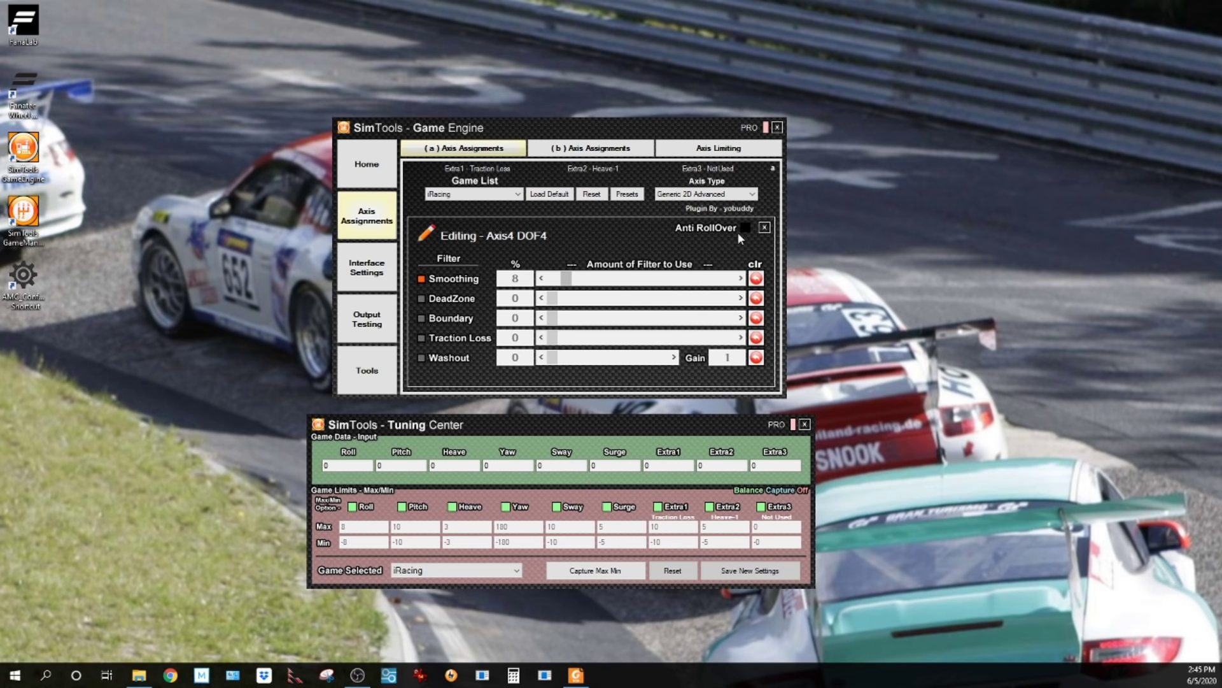
pyautogui.click(764, 227)
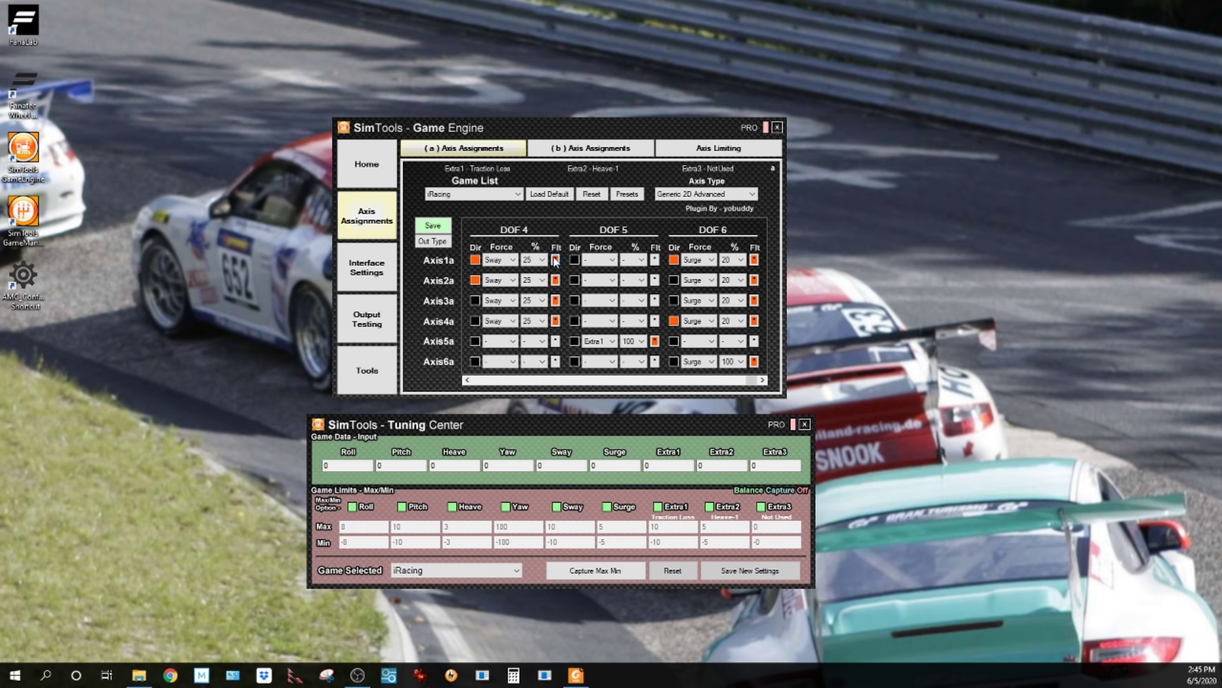
pyautogui.click(613, 278)
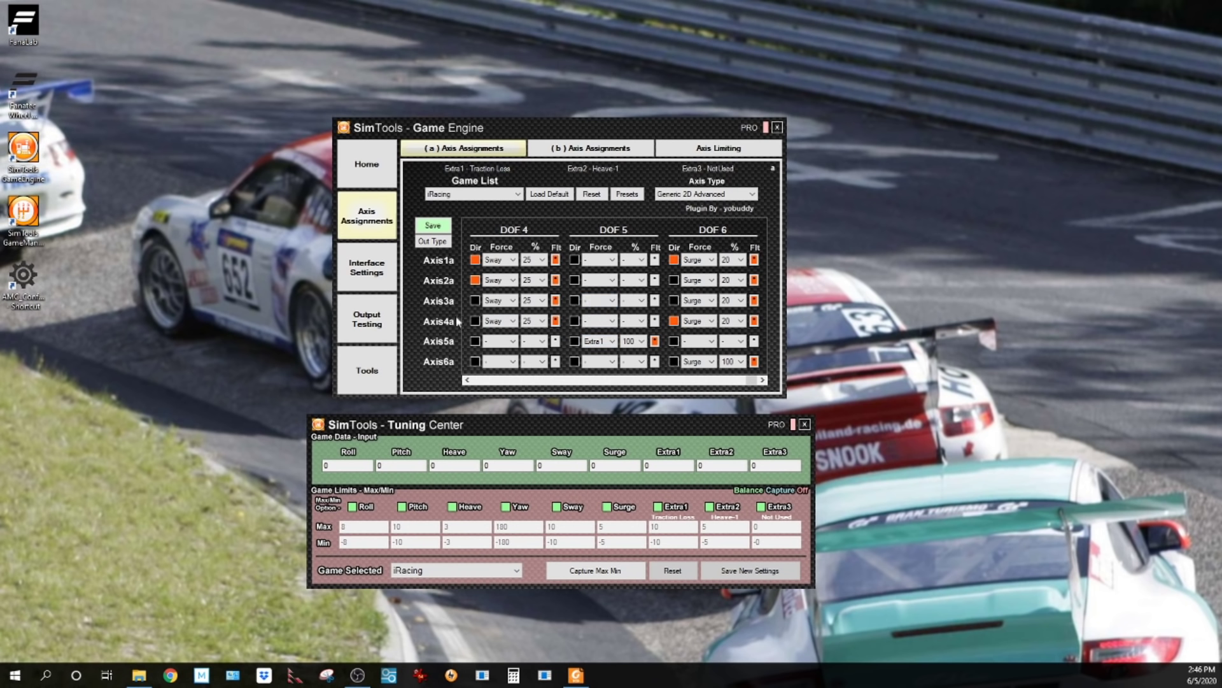
# Check the available forces and the filter settings of Axis5a under DOF 5, leaving them as is and closing the filter editor
pyautogui.click(605, 345)
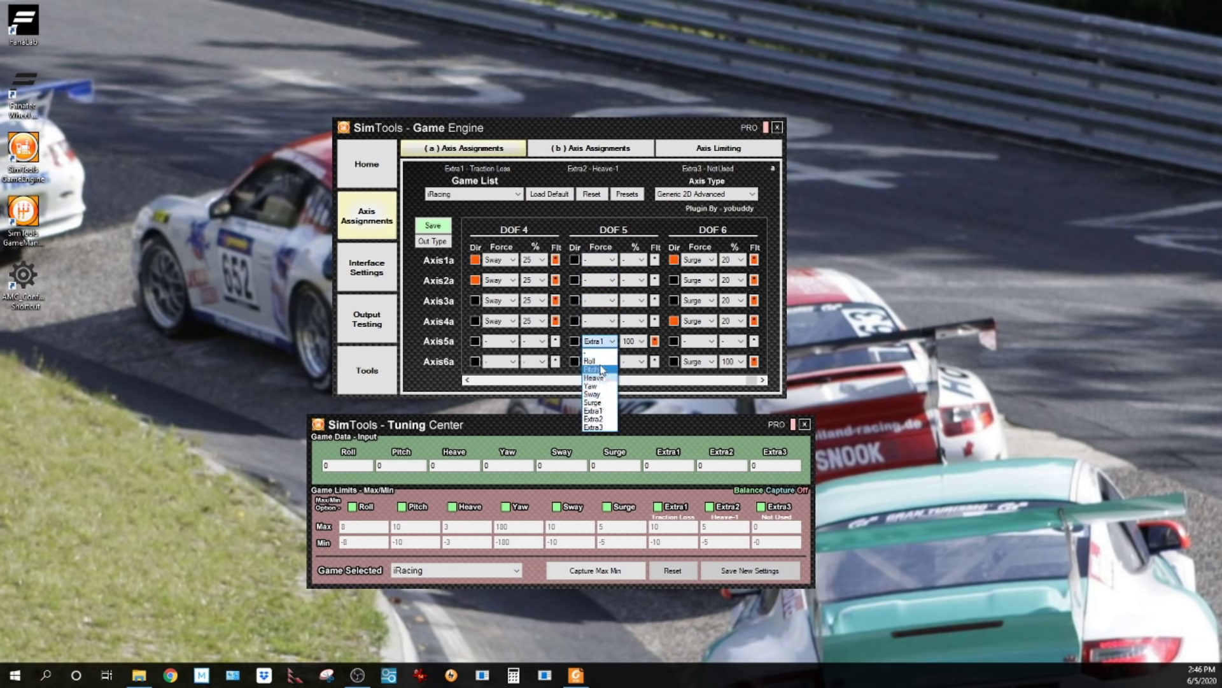
pyautogui.click(603, 343)
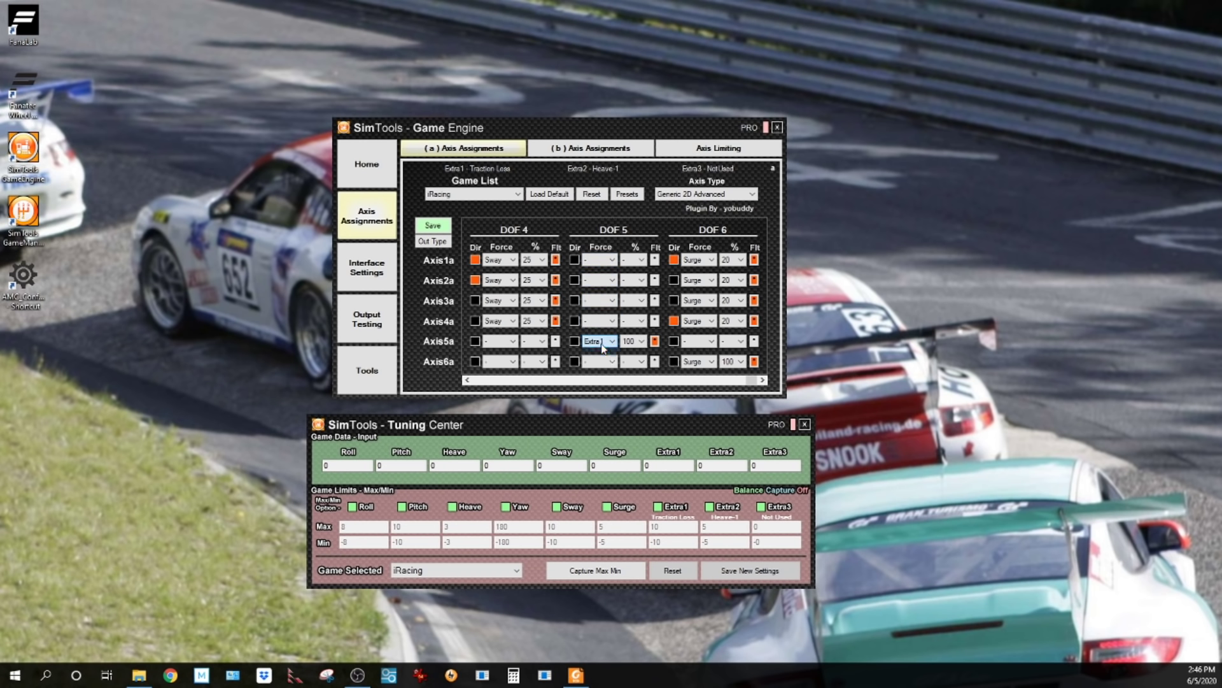
pyautogui.click(655, 342)
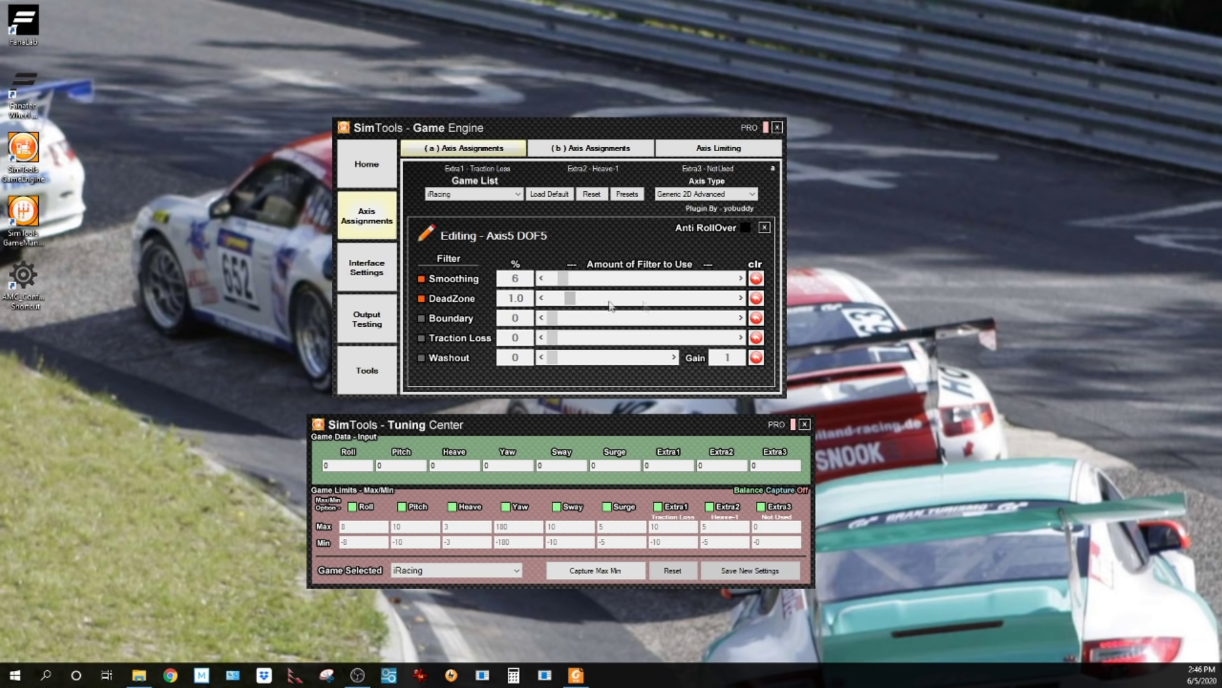
pyautogui.click(764, 228)
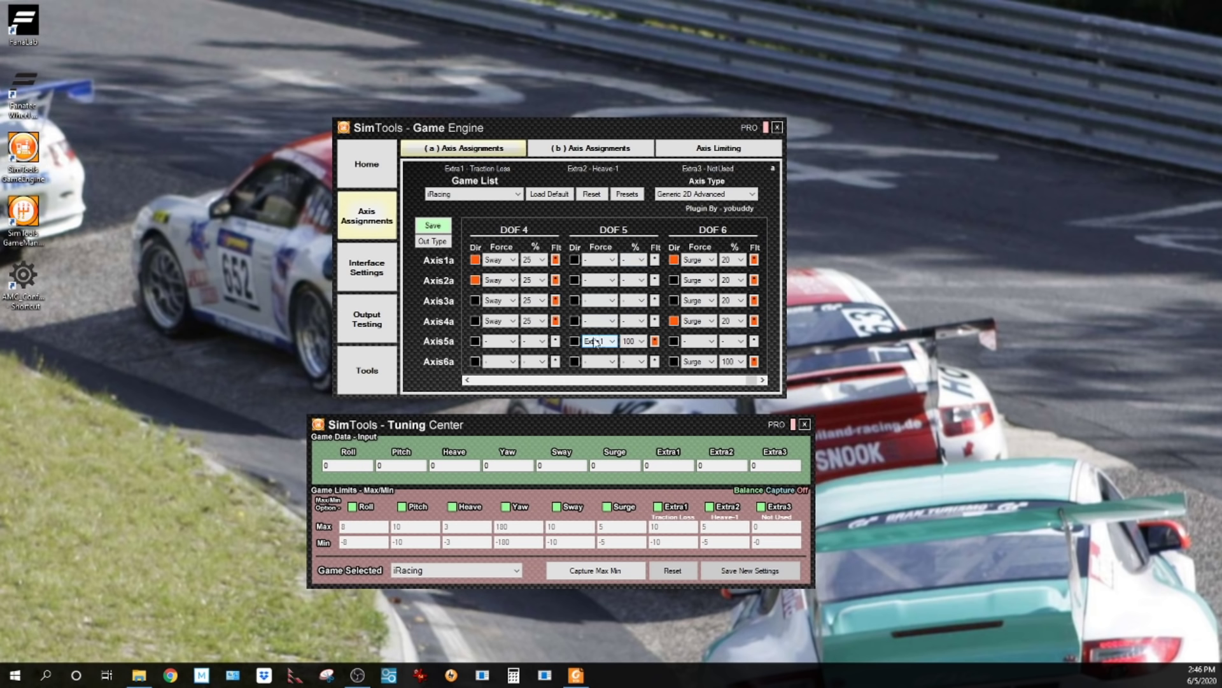
# Check the surge force assignments of the axes under DOF 6 against Axis5a's DOF 5 force, leaving every selection as is
pyautogui.click(733, 361)
pyautogui.click(710, 261)
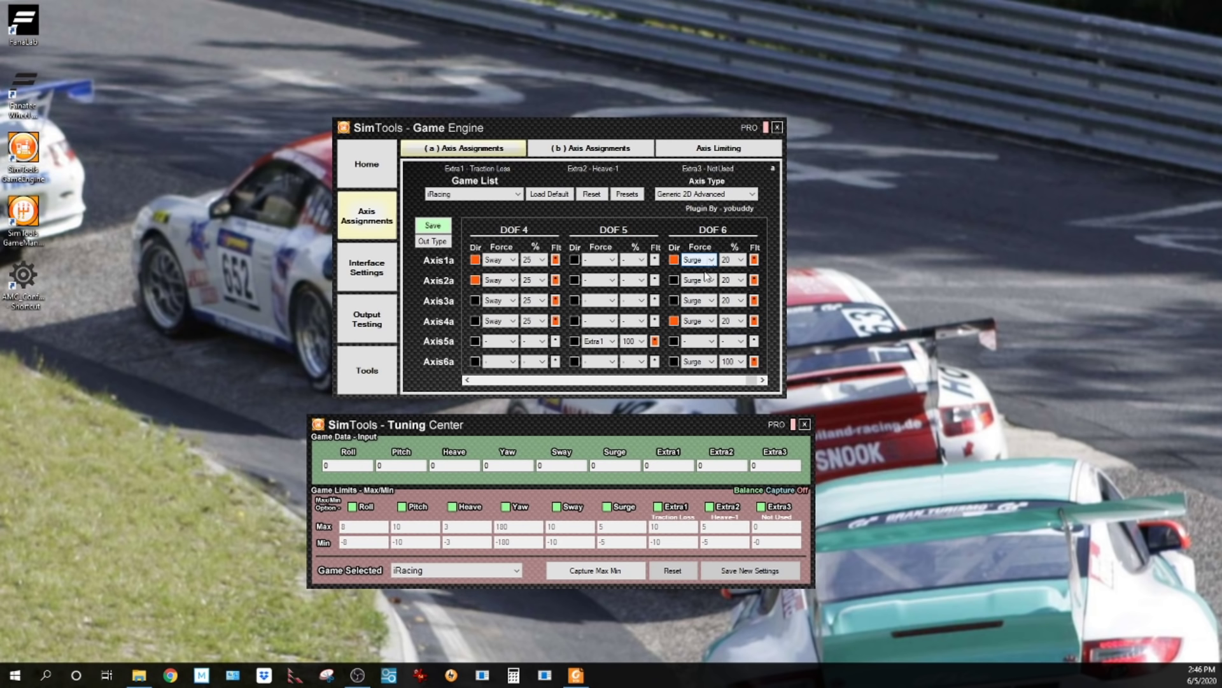
pyautogui.click(599, 342)
pyautogui.click(690, 362)
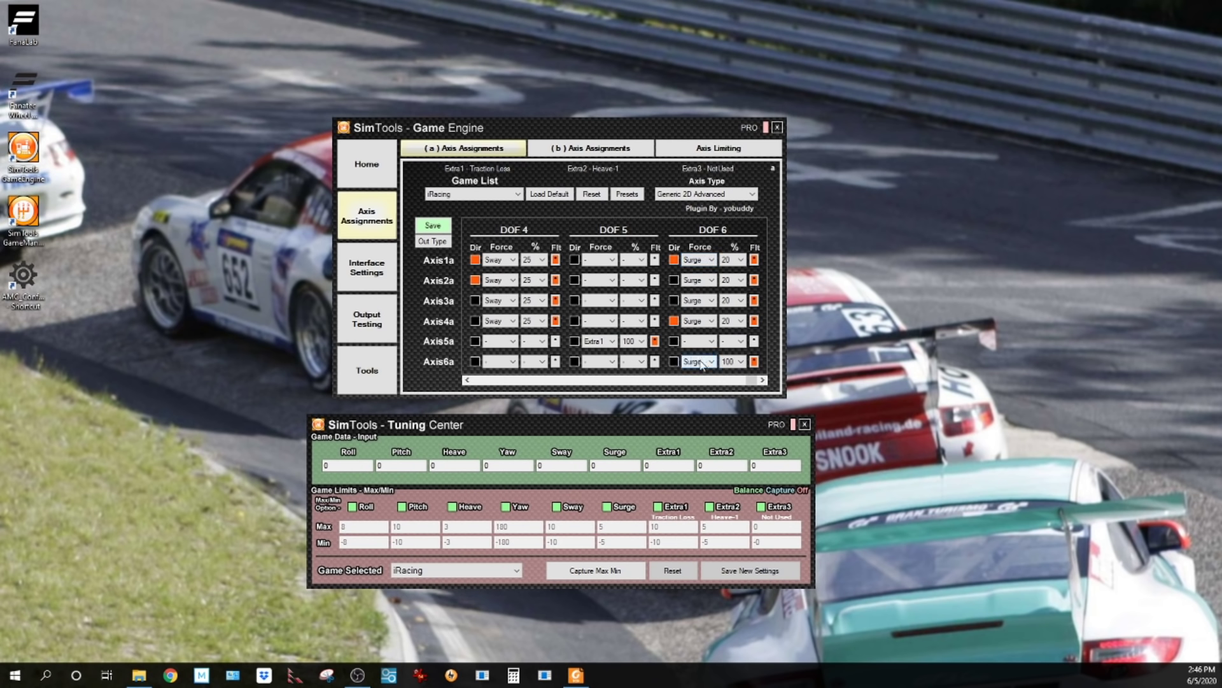
pyautogui.click(692, 282)
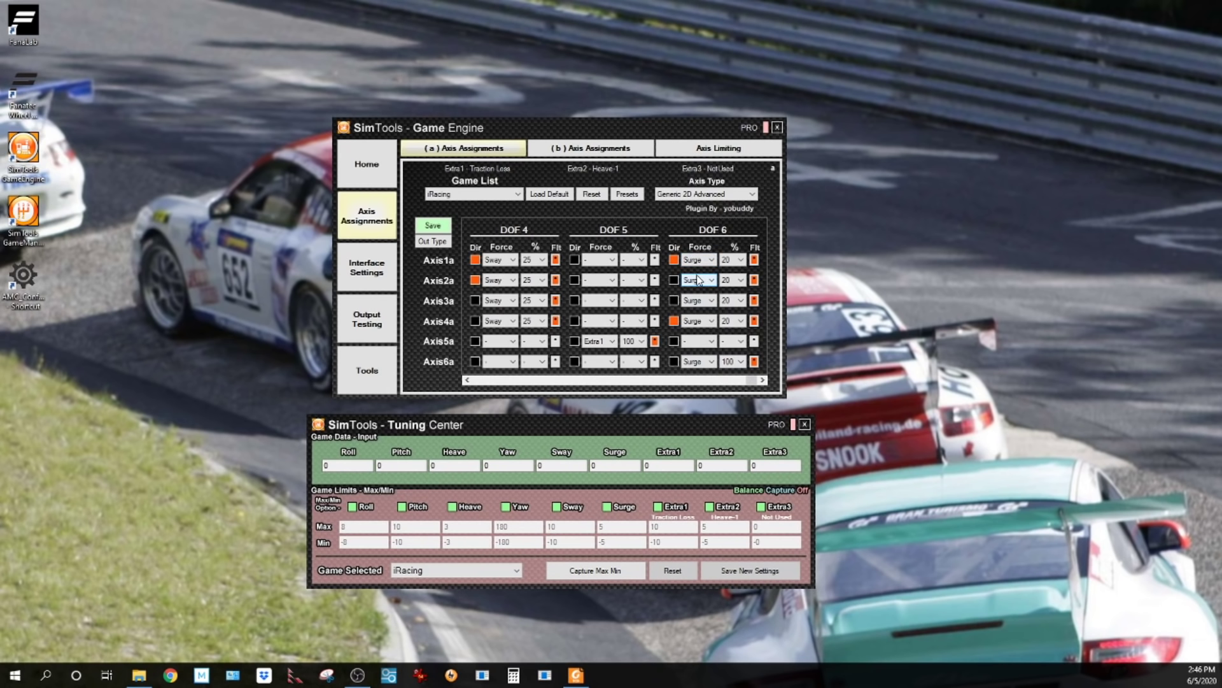
pyautogui.click(700, 300)
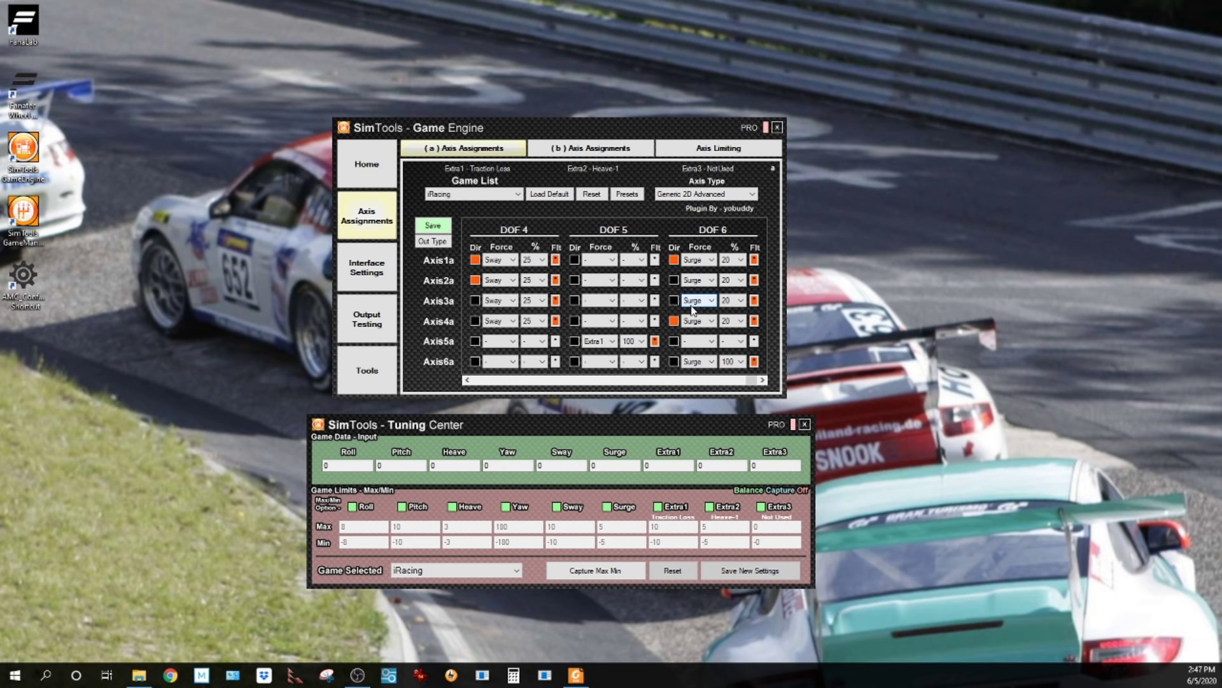
# Inspect the surge filter settings of Axis1, Axis4 and Axis6 under DOF 6, closing each filter editor
pyautogui.click(754, 260)
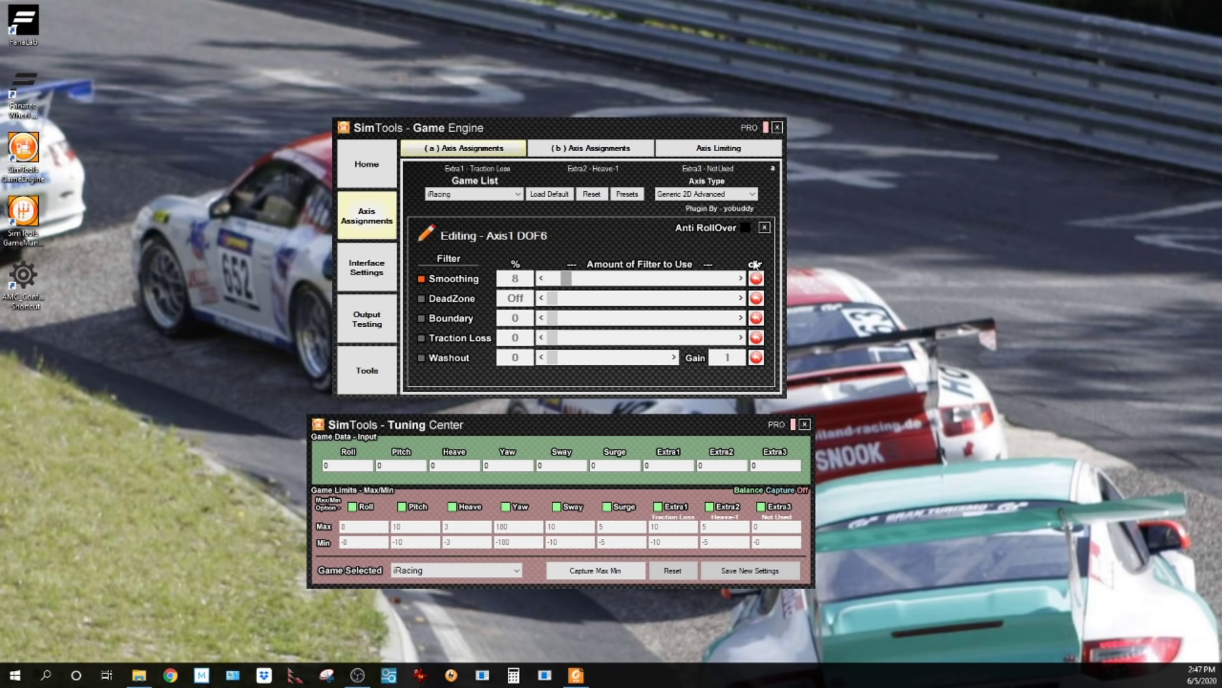
pyautogui.click(764, 228)
pyautogui.click(754, 321)
pyautogui.click(764, 227)
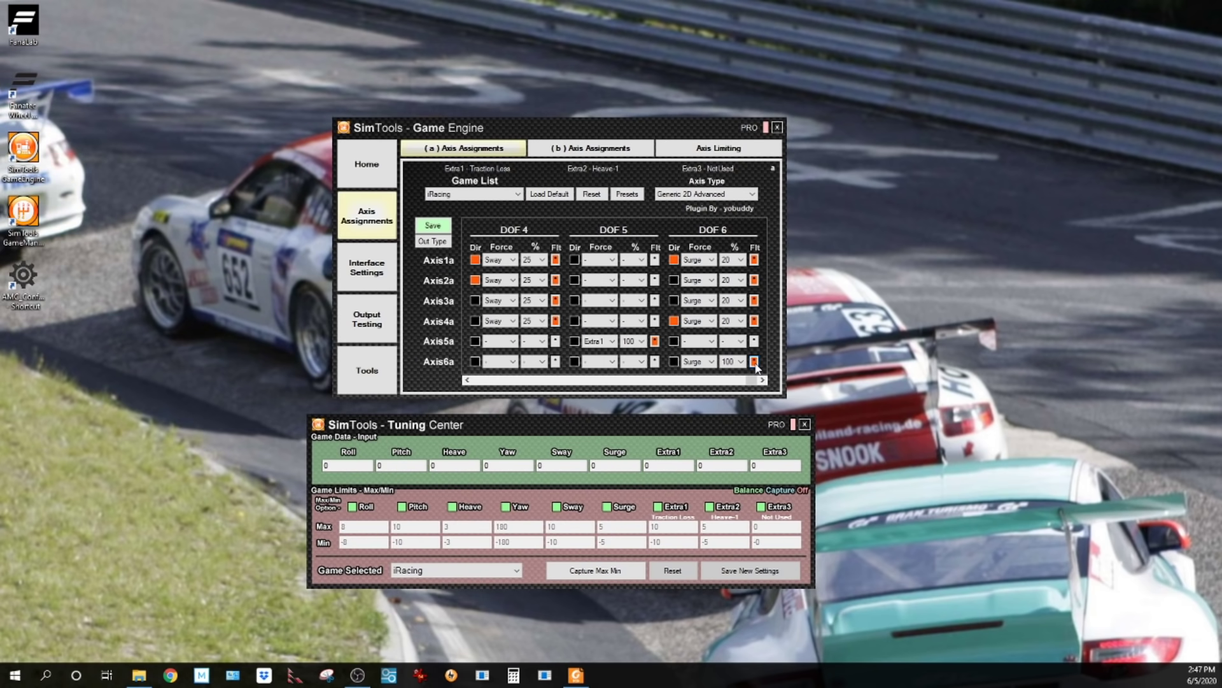
pyautogui.click(754, 361)
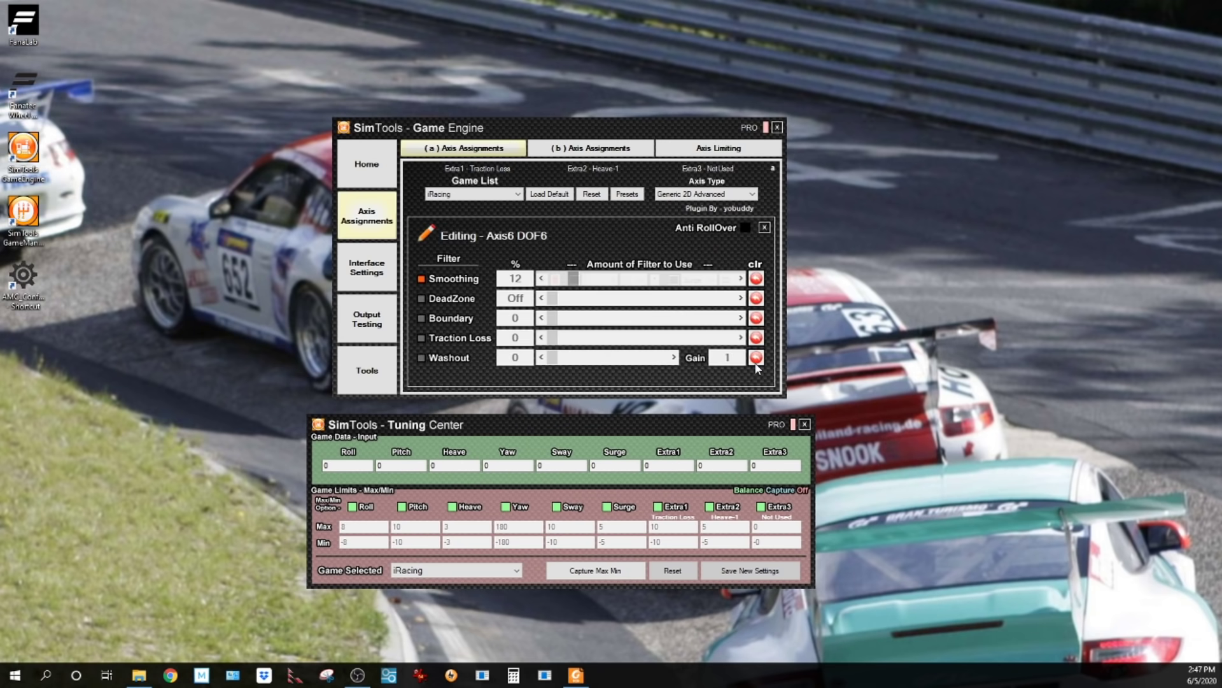
pyautogui.click(764, 228)
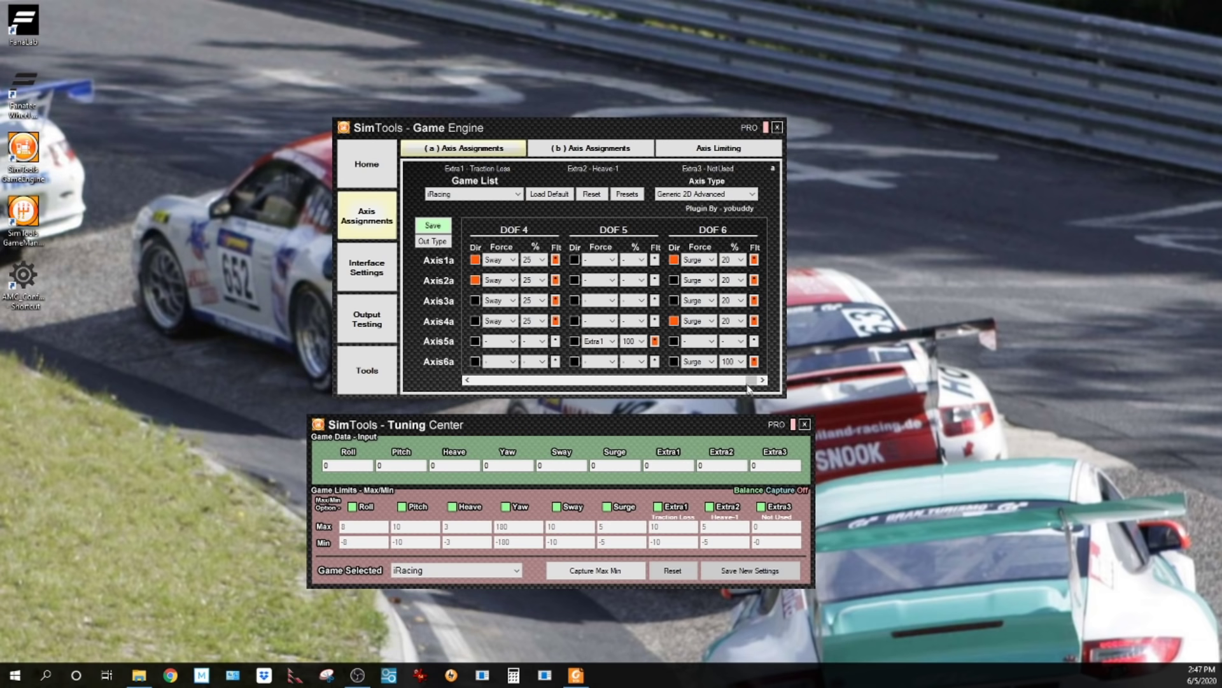
# Review the complete iRacing axis assignments across DOF 1 to DOF 6 and return to DOF 1
pyautogui.moveTo(753, 381); pyautogui.dragTo(468, 380)
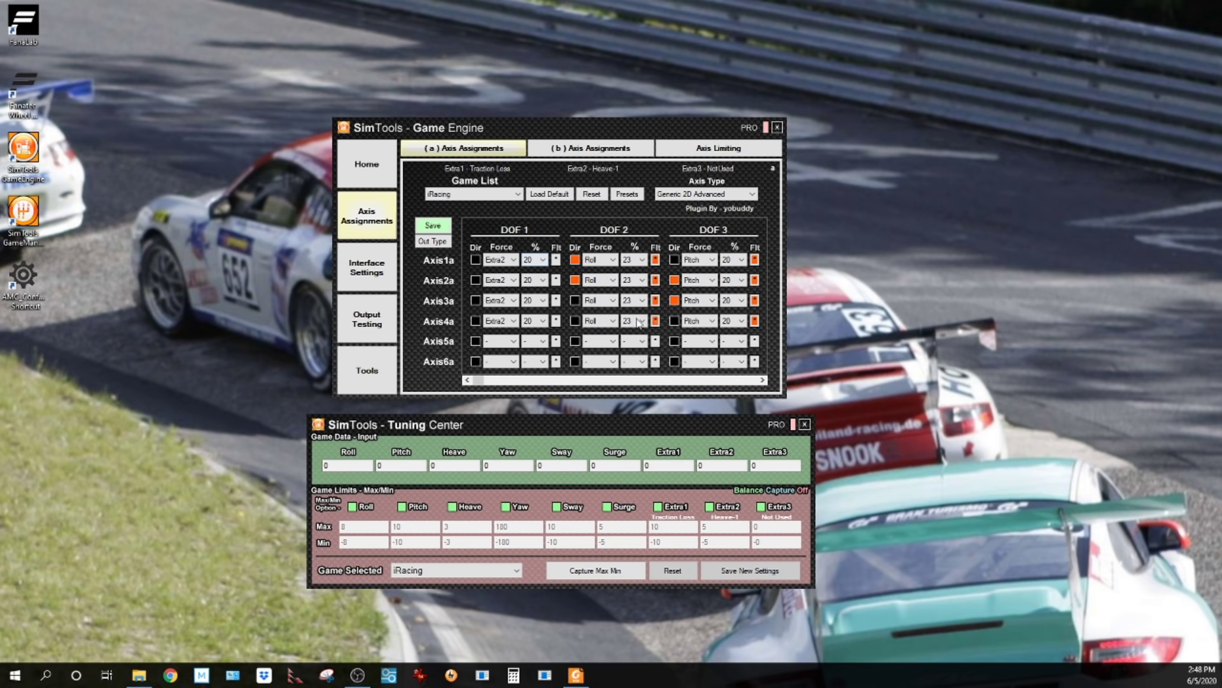
pyautogui.moveTo(477, 380)
pyautogui.mouseDown()
pyautogui.moveTo(554, 382)
pyautogui.moveTo(476, 382)
pyautogui.mouseUp()
pyautogui.moveTo(478, 380); pyautogui.dragTo(711, 392)
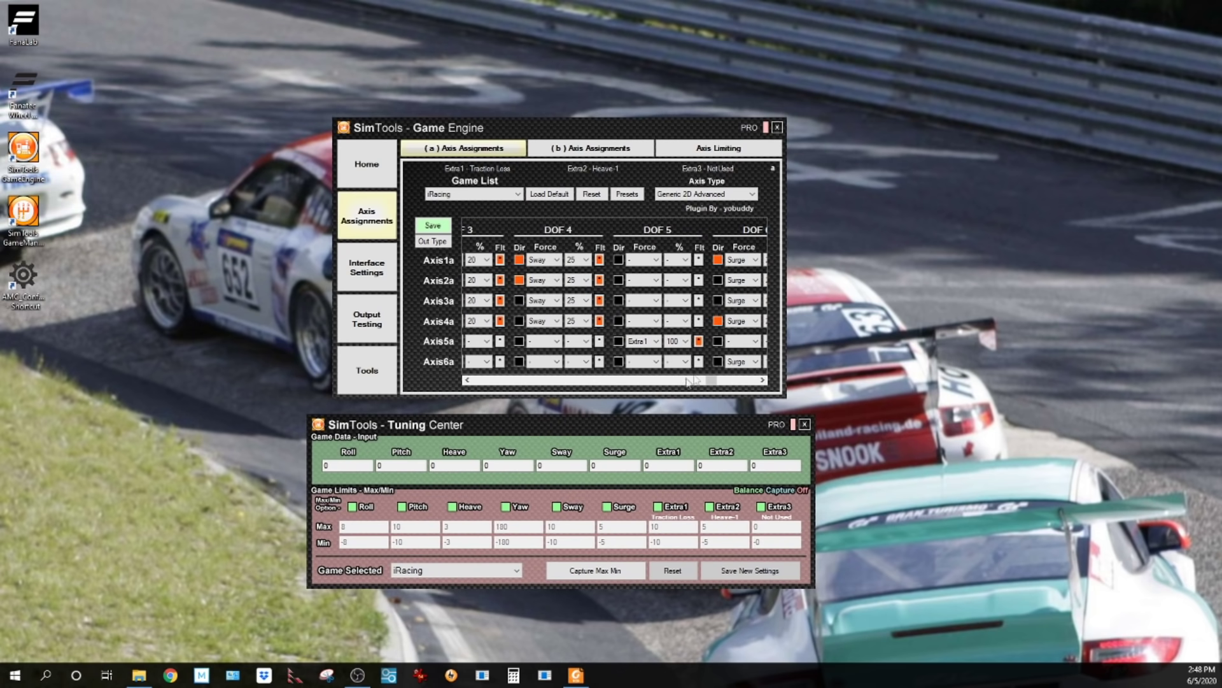
pyautogui.moveTo(711, 380); pyautogui.dragTo(741, 382)
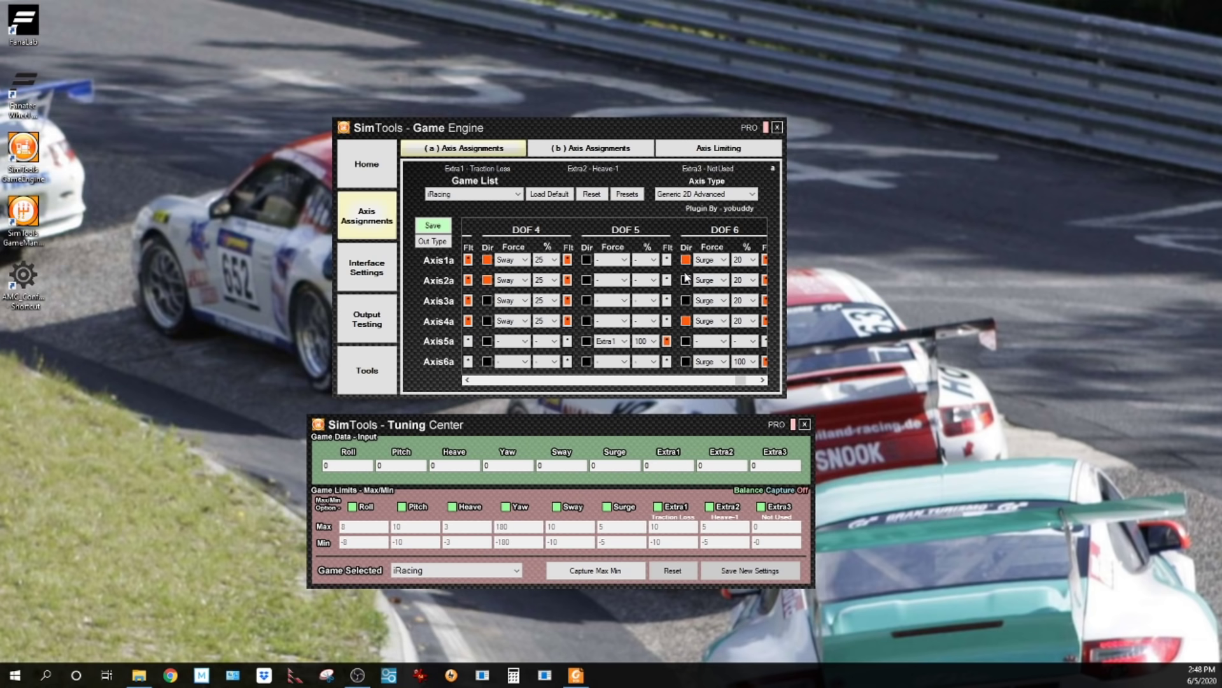
pyautogui.click(761, 381)
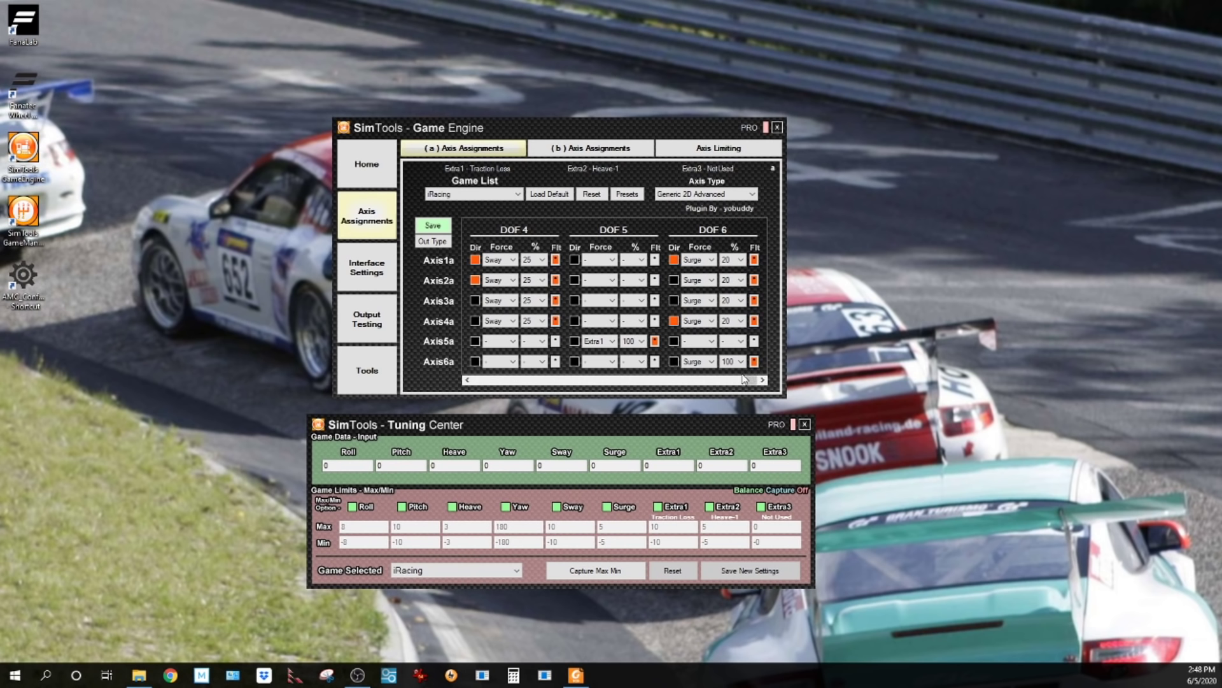
pyautogui.moveTo(752, 380); pyautogui.dragTo(453, 393)
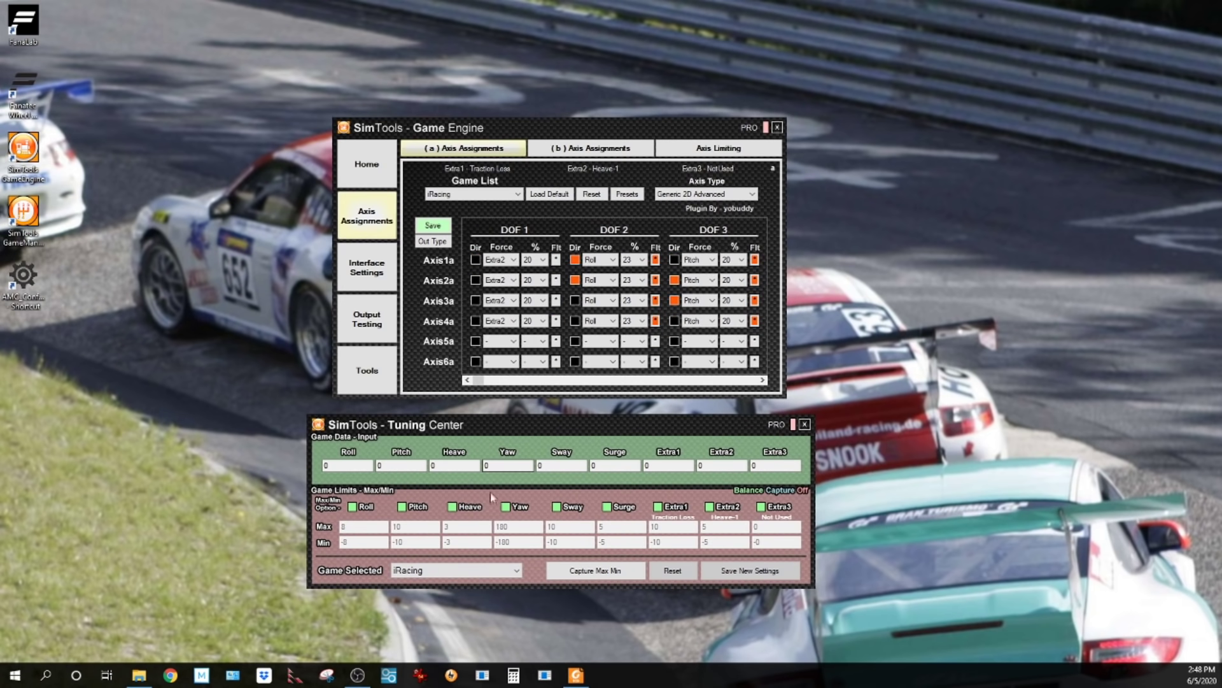
# Close the Tuning Center and return to the DOF 1 to DOF 3 axis assignments in the Game Engine
pyautogui.moveTo(559, 428); pyautogui.dragTo(562, 435)
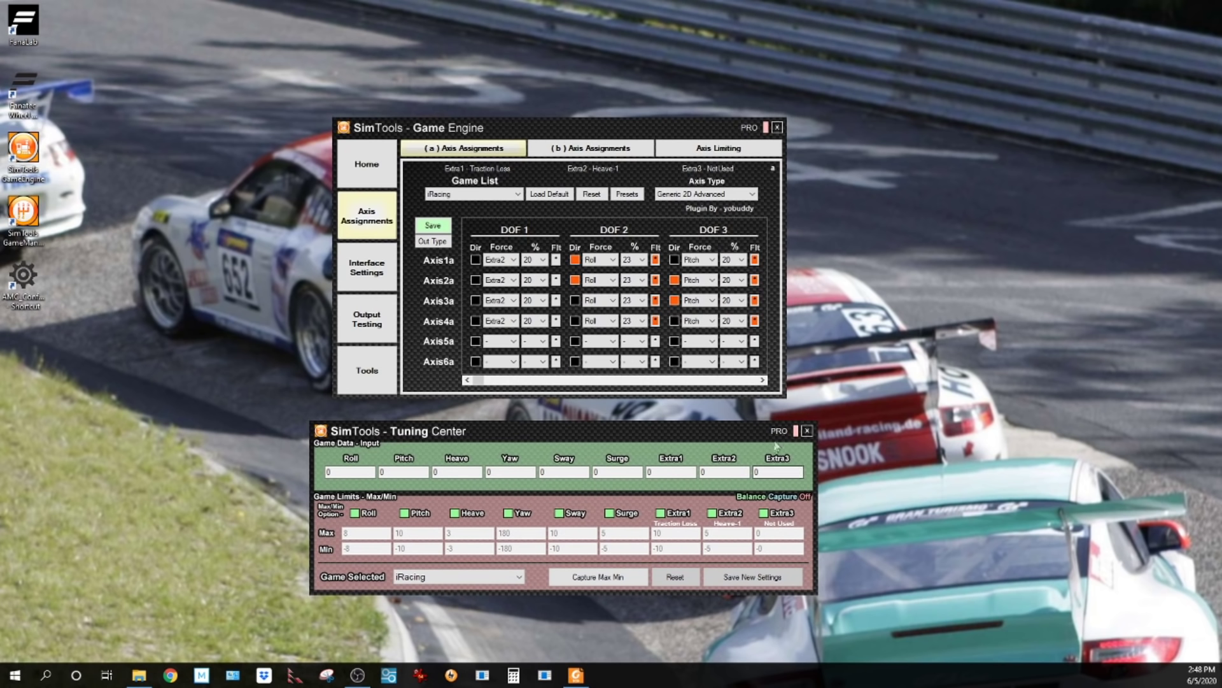
pyautogui.click(806, 432)
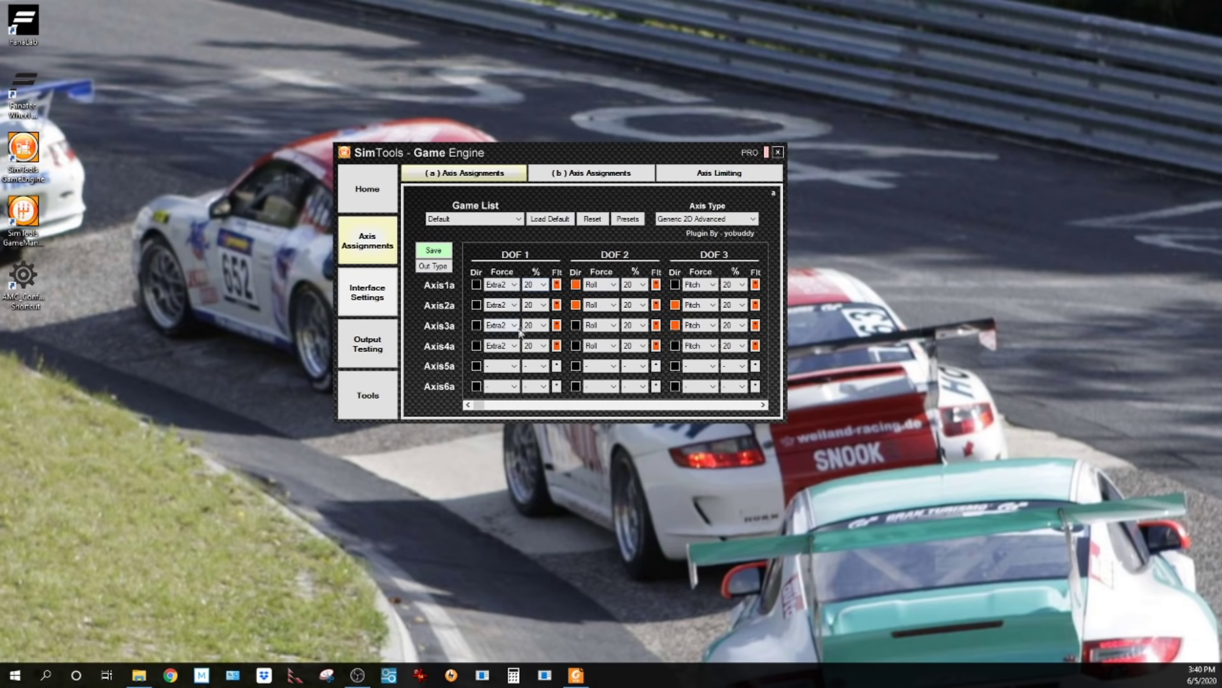
pyautogui.moveTo(480, 409)
pyautogui.mouseDown()
pyautogui.moveTo(762, 405)
pyautogui.moveTo(474, 406)
pyautogui.mouseUp()
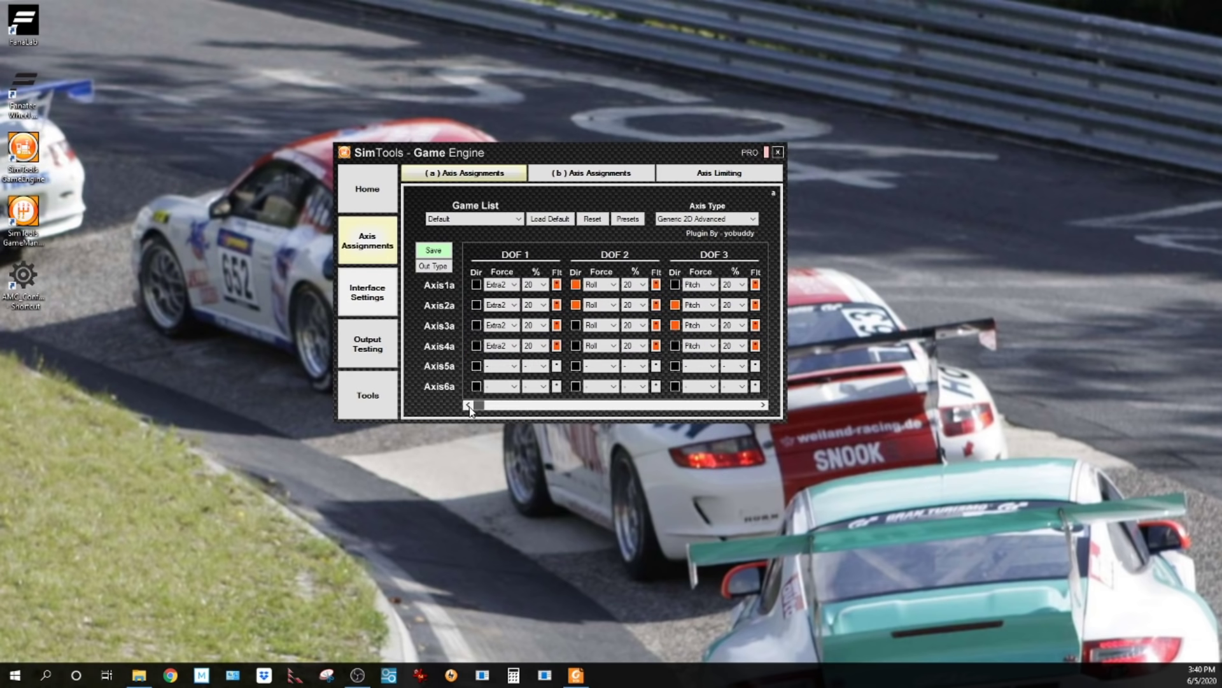
# Open Output Testing, move the Game Engine window aside and turn on the DOF output
pyautogui.click(378, 350)
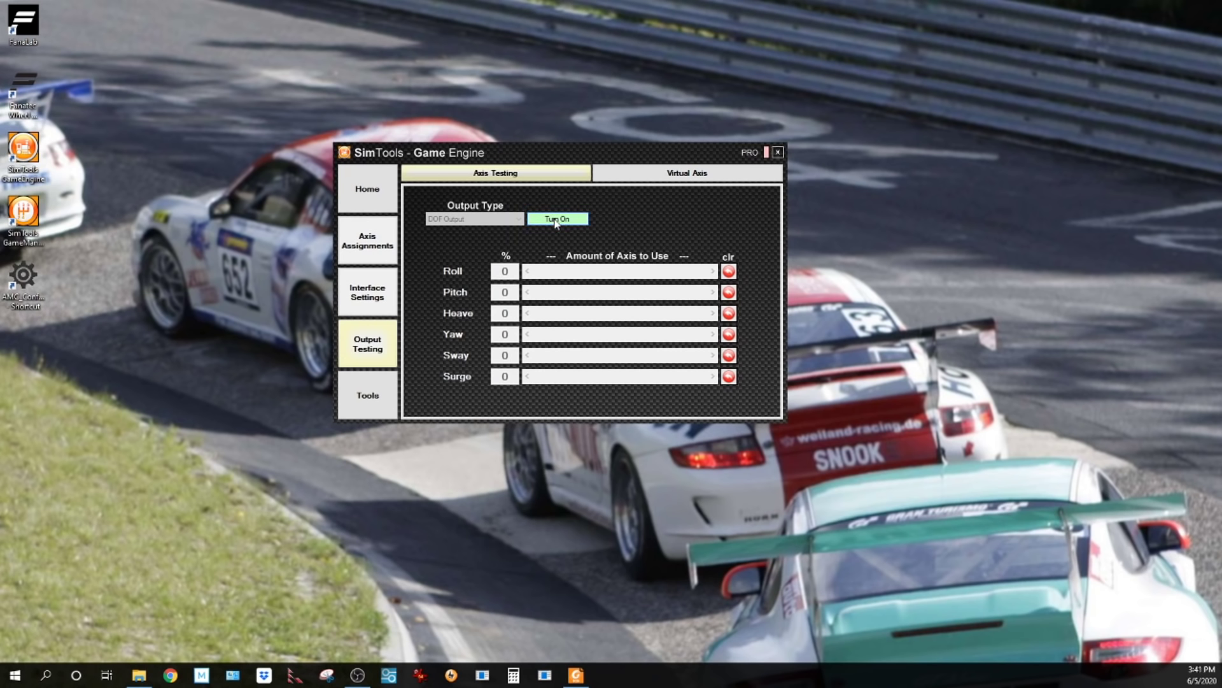
pyautogui.moveTo(549, 160); pyautogui.dragTo(237, 184)
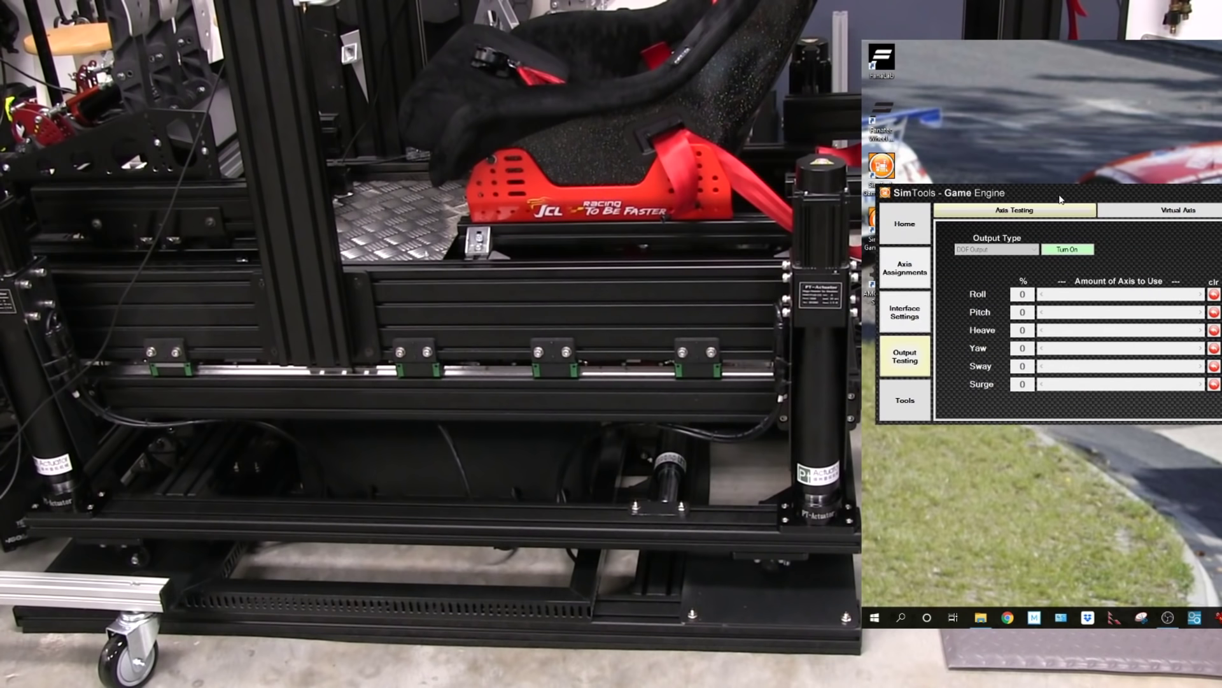
pyautogui.click(1062, 249)
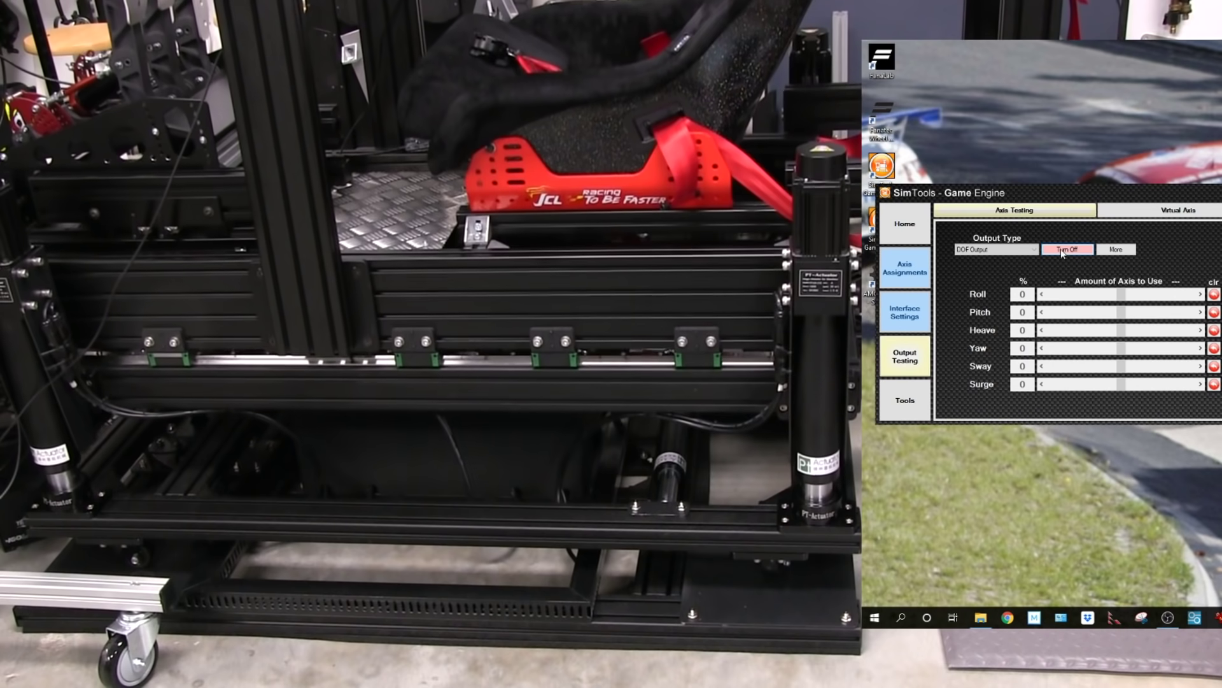
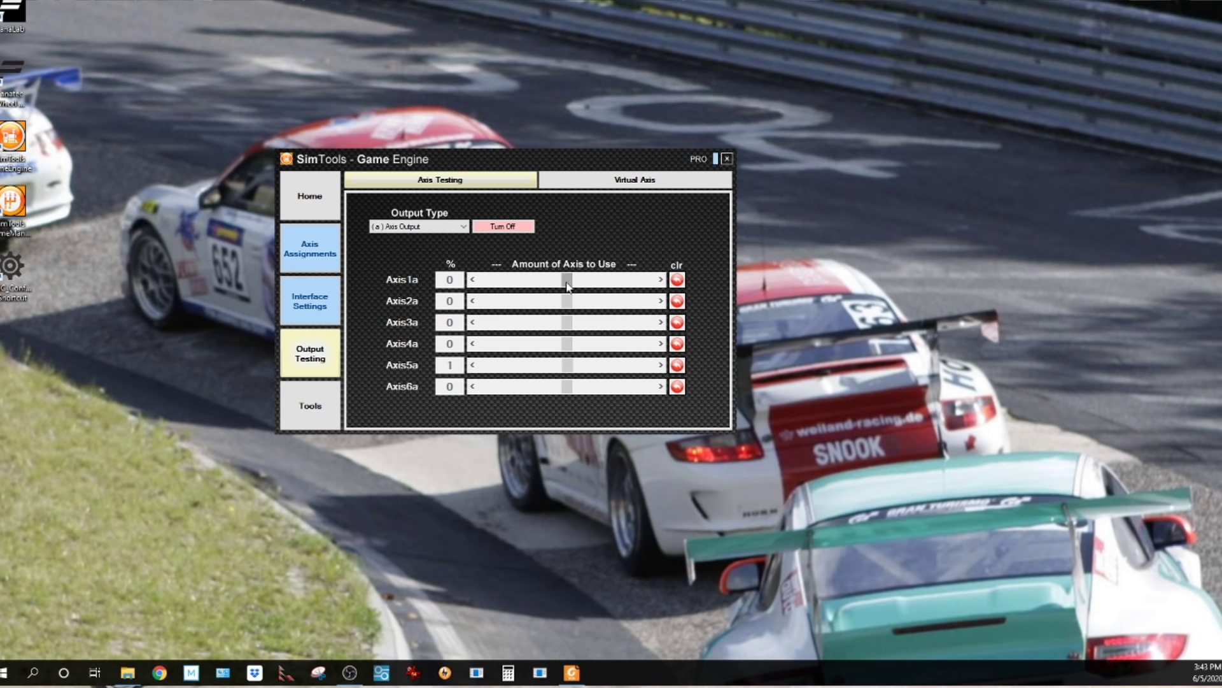
# Test Axis1a in the (a) Axis Output, clear its amount and choose the output type again
pyautogui.moveTo(568, 286); pyautogui.dragTo(595, 294)
pyautogui.click(677, 282)
pyautogui.click(441, 227)
pyautogui.click(417, 237)
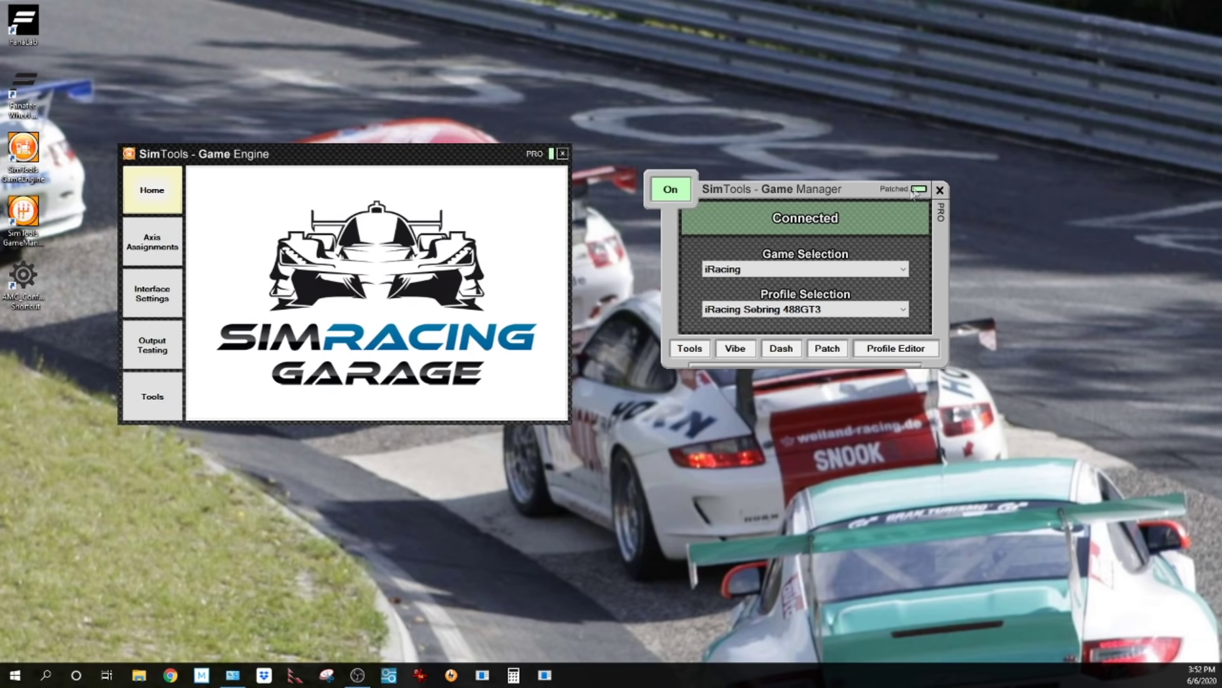
# Select DCS_Exp, Assetto Corsa Competizione and R3E in turn in the Game Manager to compare their patch status
pyautogui.click(898, 273)
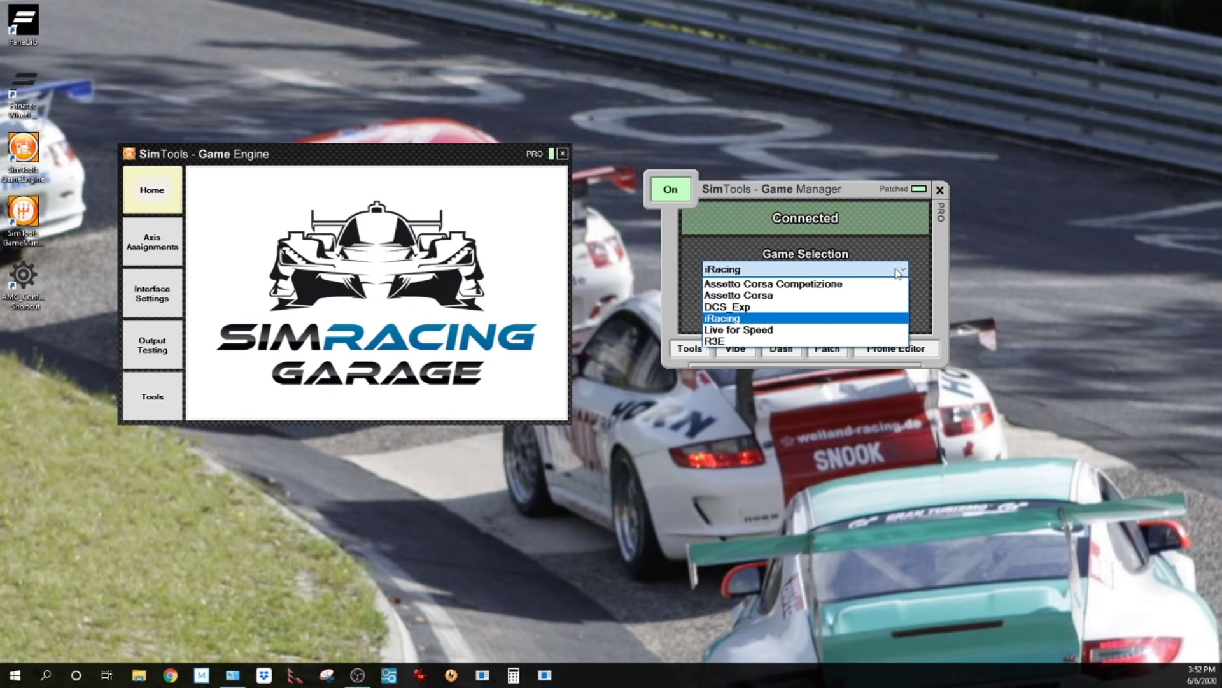
pyautogui.click(750, 309)
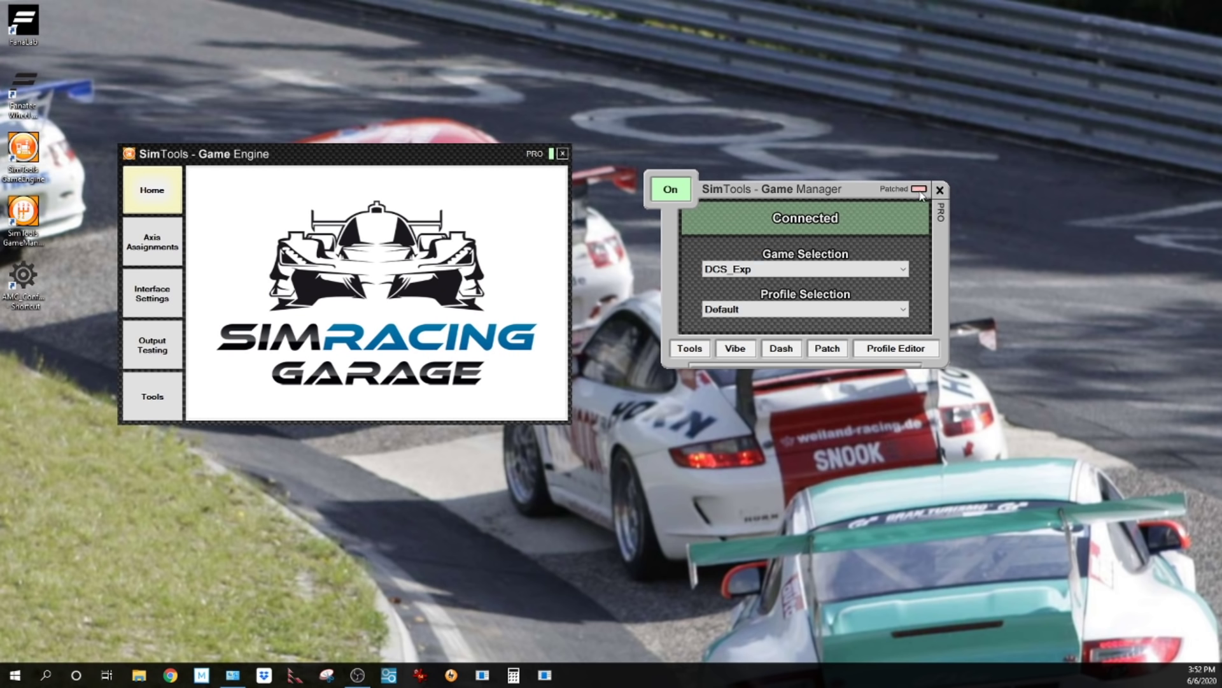
pyautogui.click(869, 270)
pyautogui.click(783, 290)
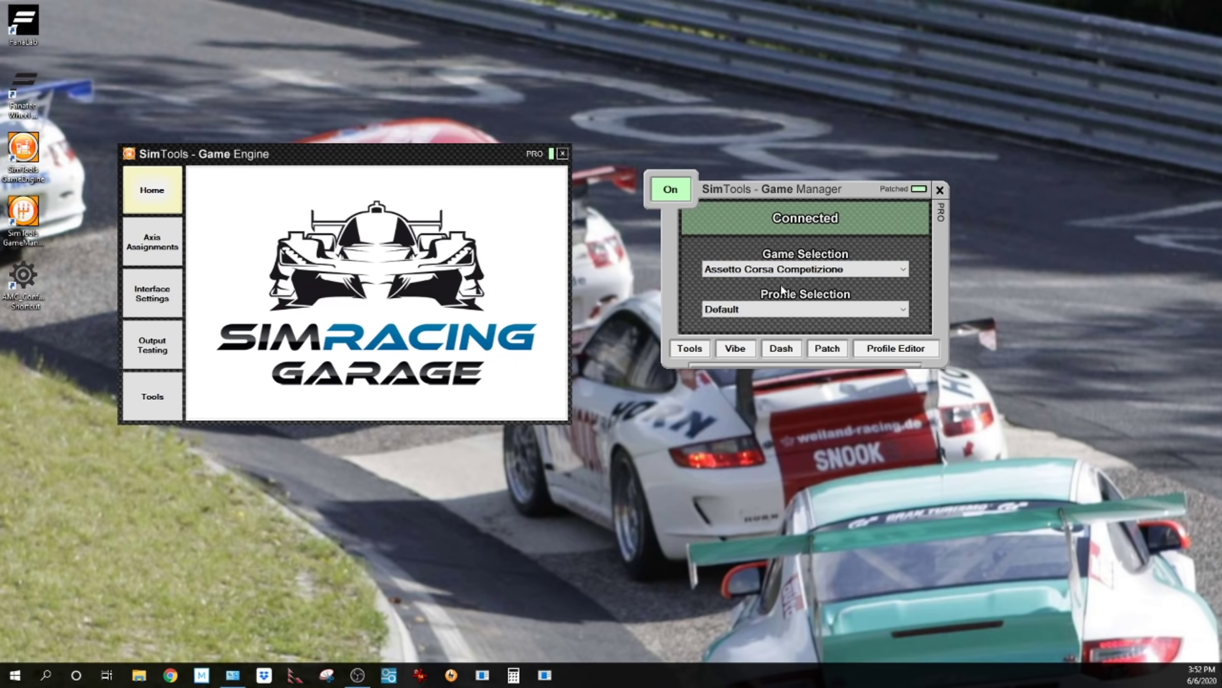
pyautogui.click(902, 273)
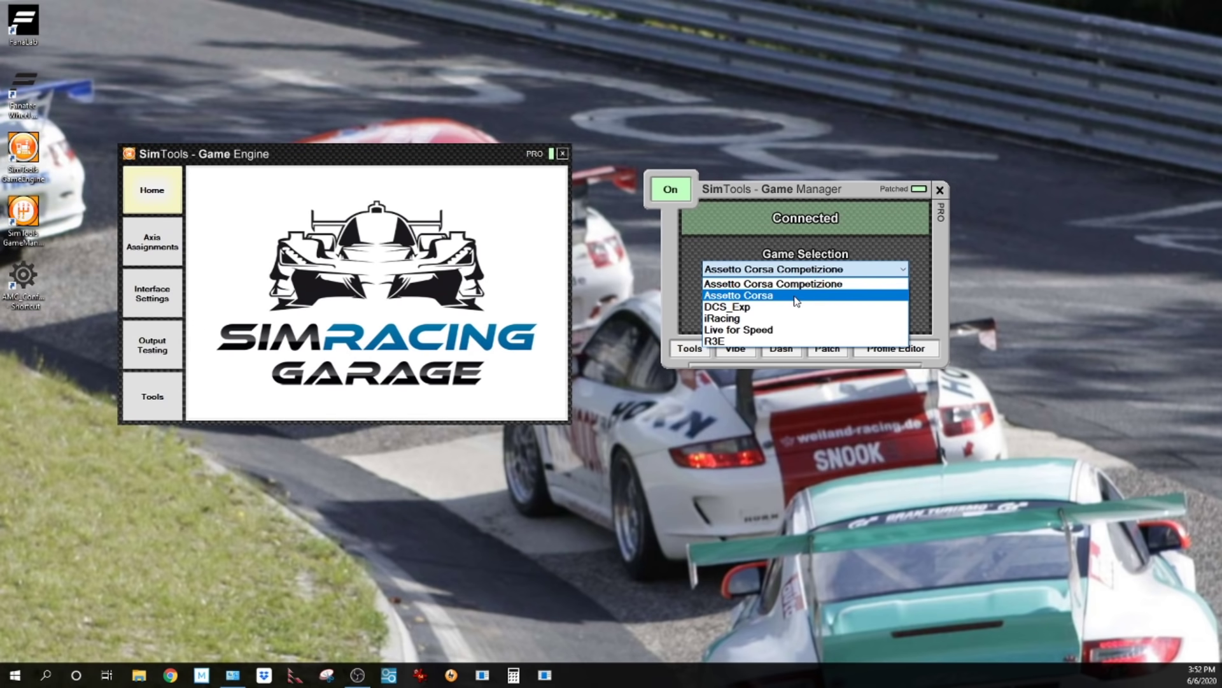
pyautogui.click(765, 341)
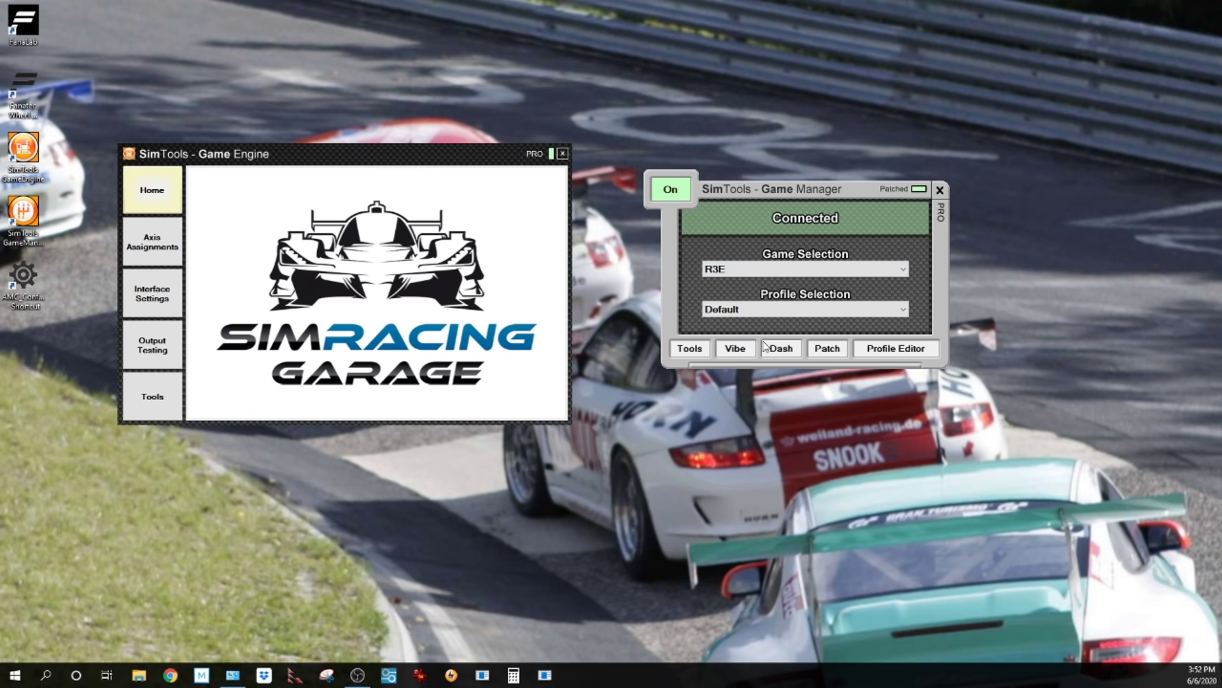
pyautogui.click(905, 272)
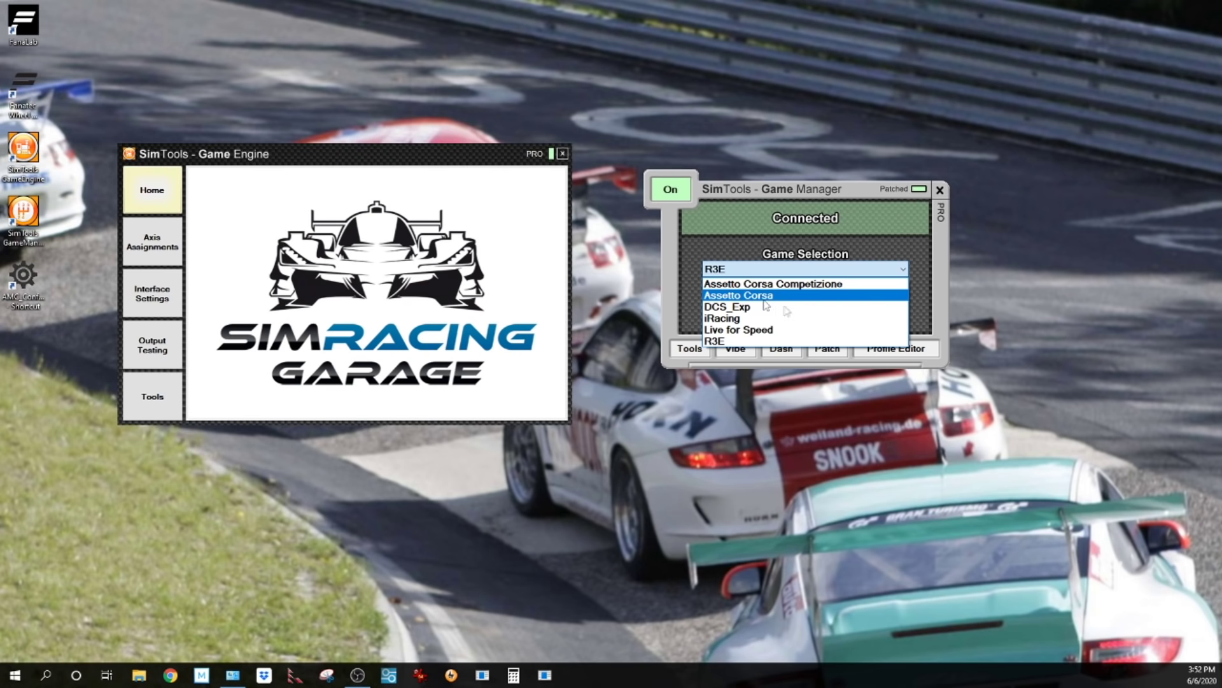
pyautogui.click(892, 242)
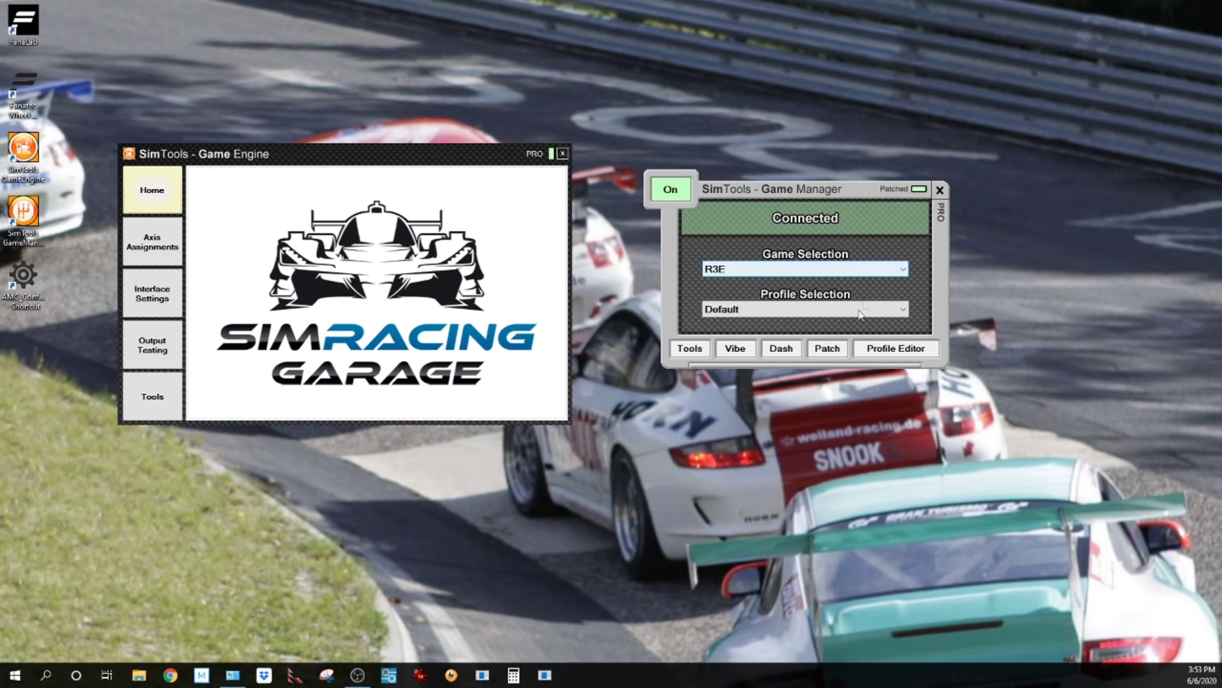
# Select DCS_Exp as the game and open its game patching options
pyautogui.click(896, 271)
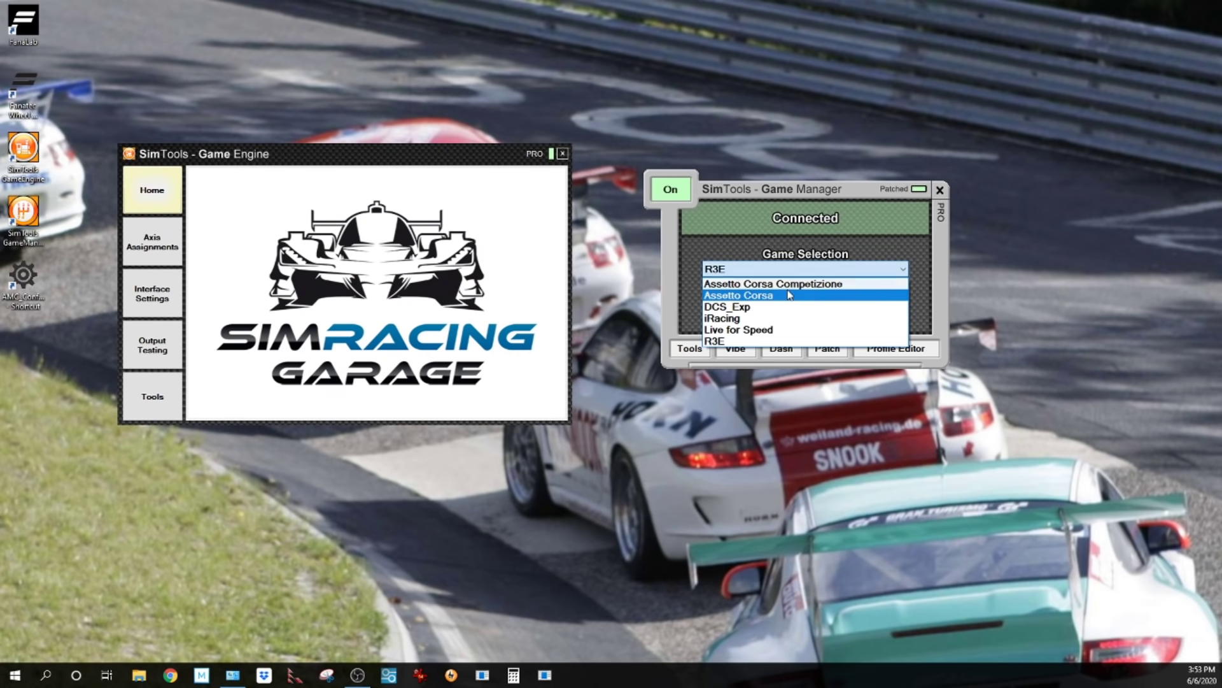
pyautogui.click(755, 307)
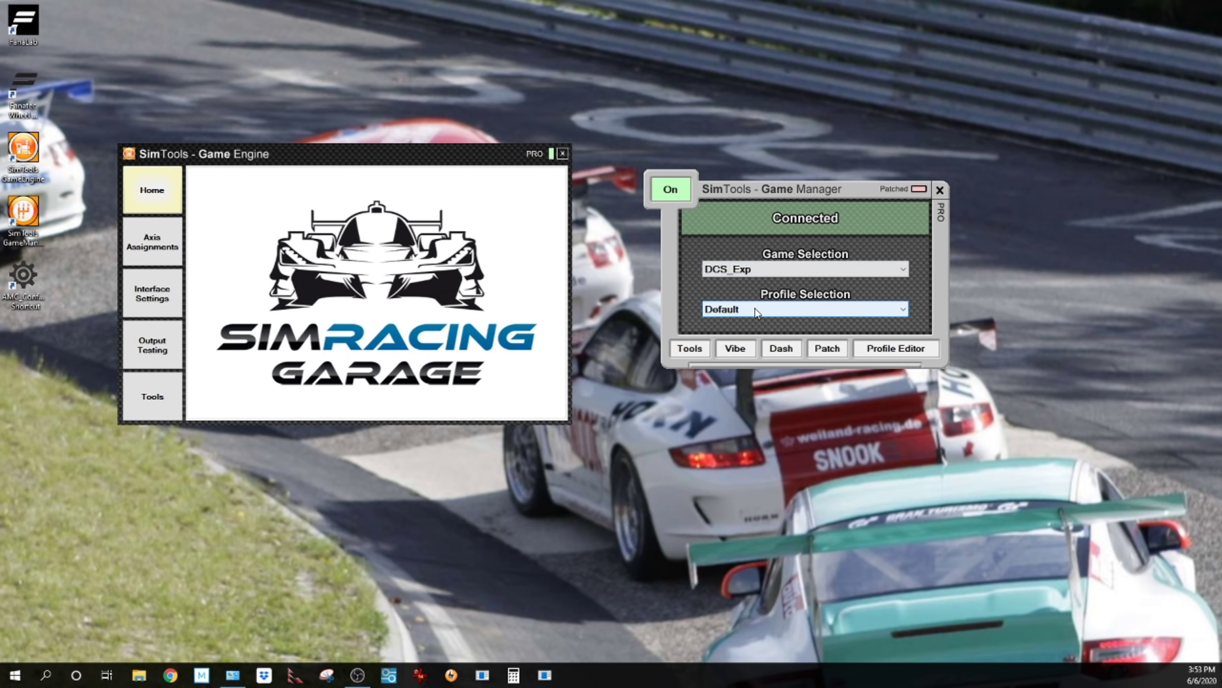
pyautogui.click(828, 349)
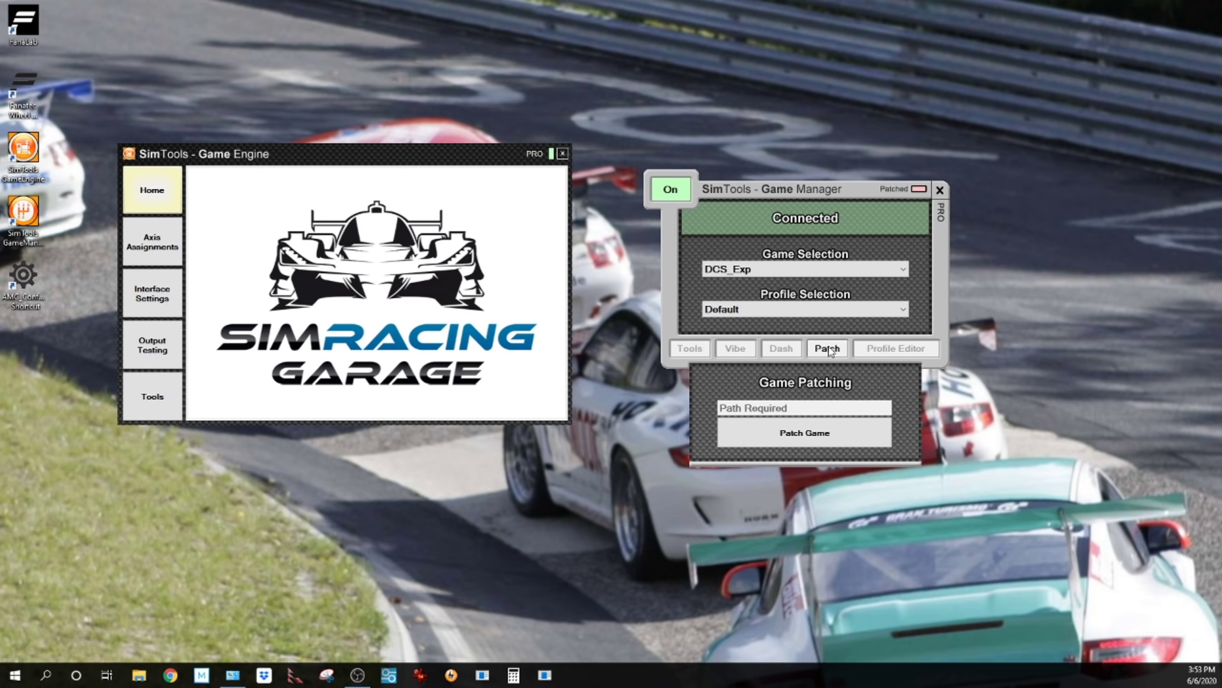
# Try patching DCS_Exp for motion up to the patching path selection, cancel it and close the game patching options
pyautogui.click(810, 435)
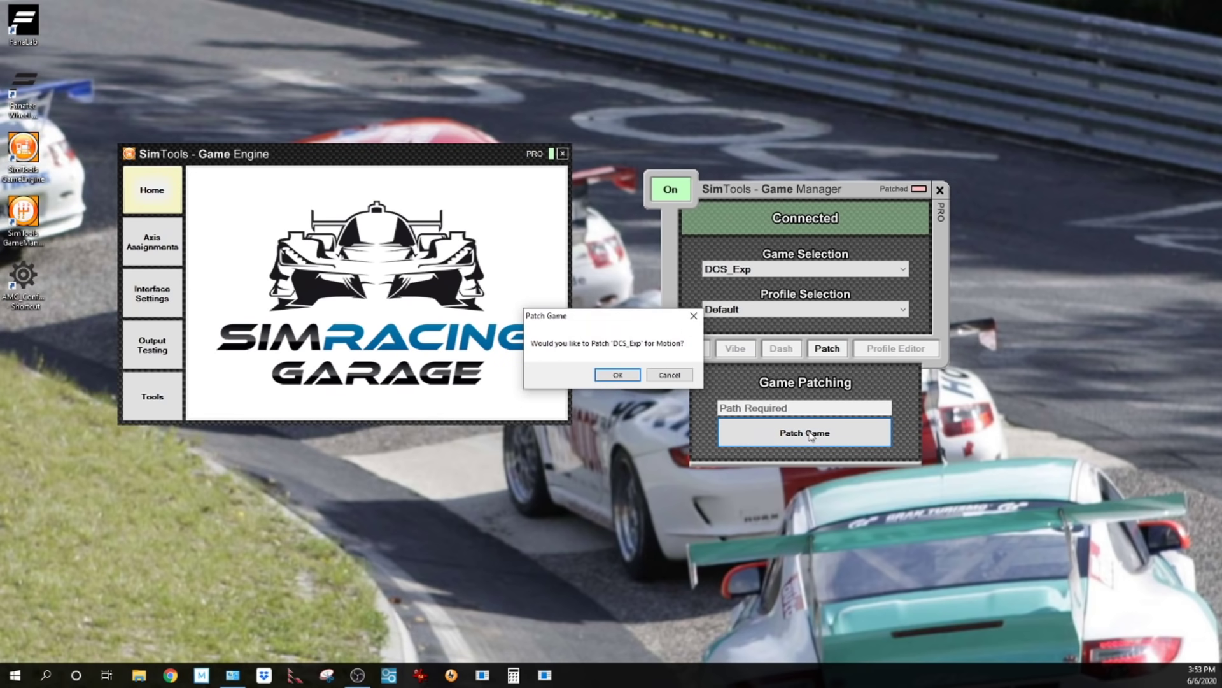
pyautogui.click(616, 377)
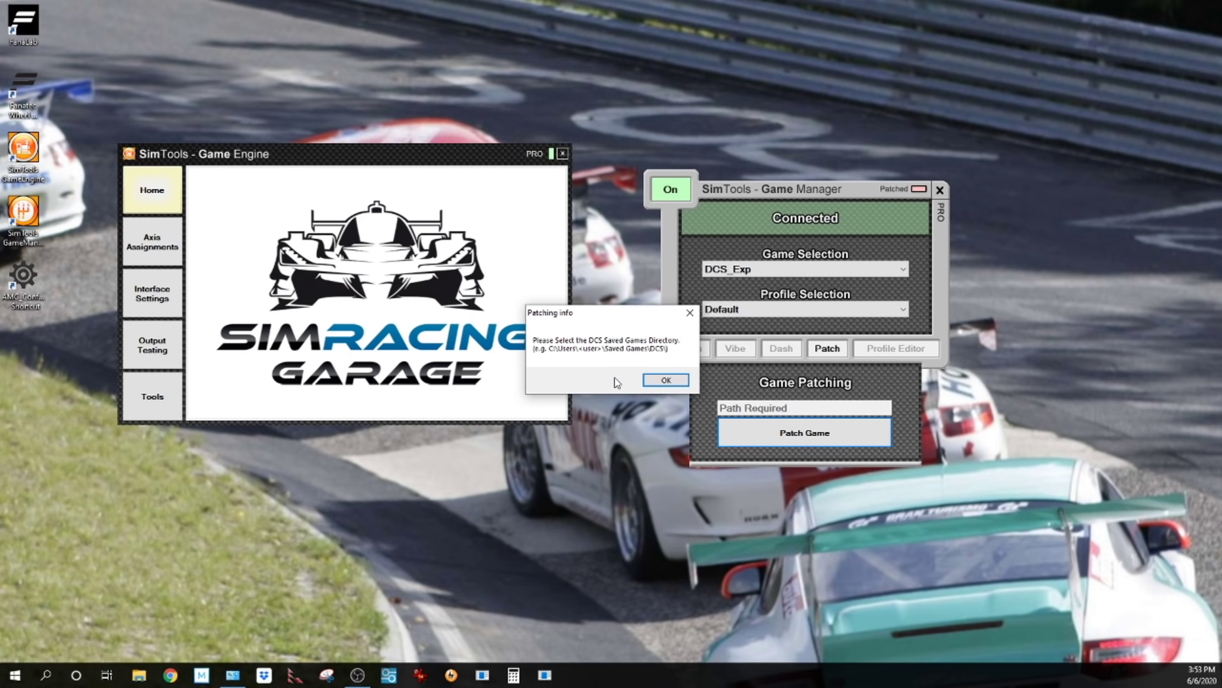
pyautogui.click(666, 380)
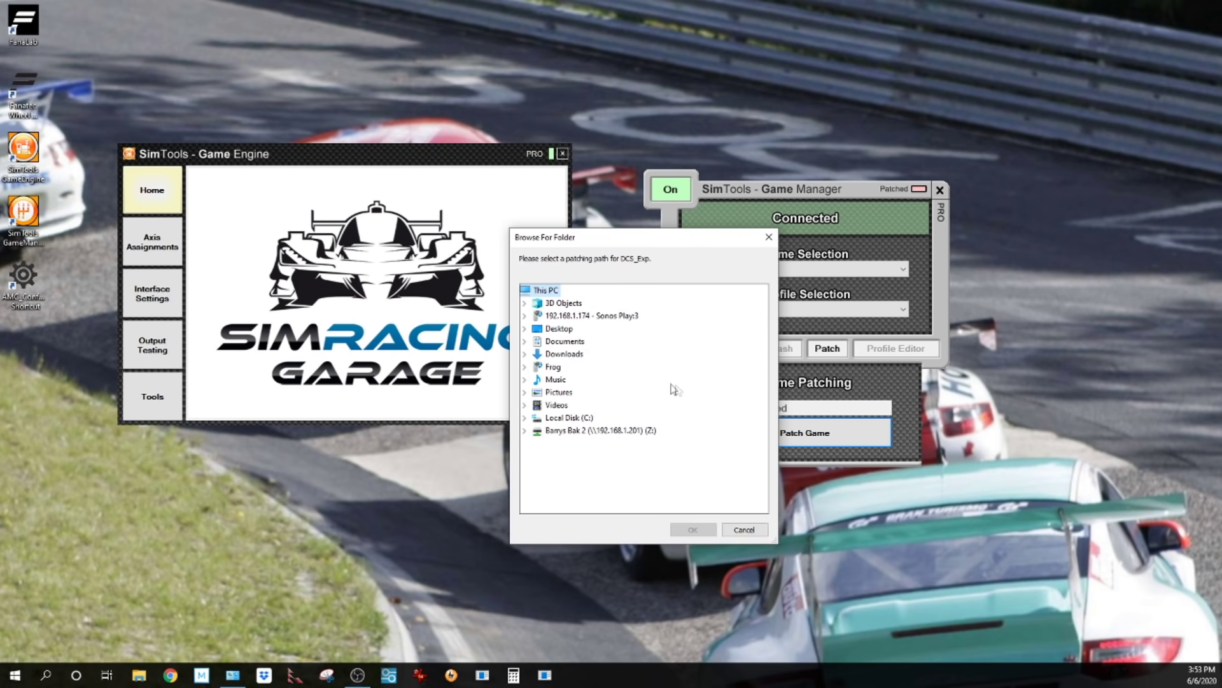
pyautogui.click(744, 530)
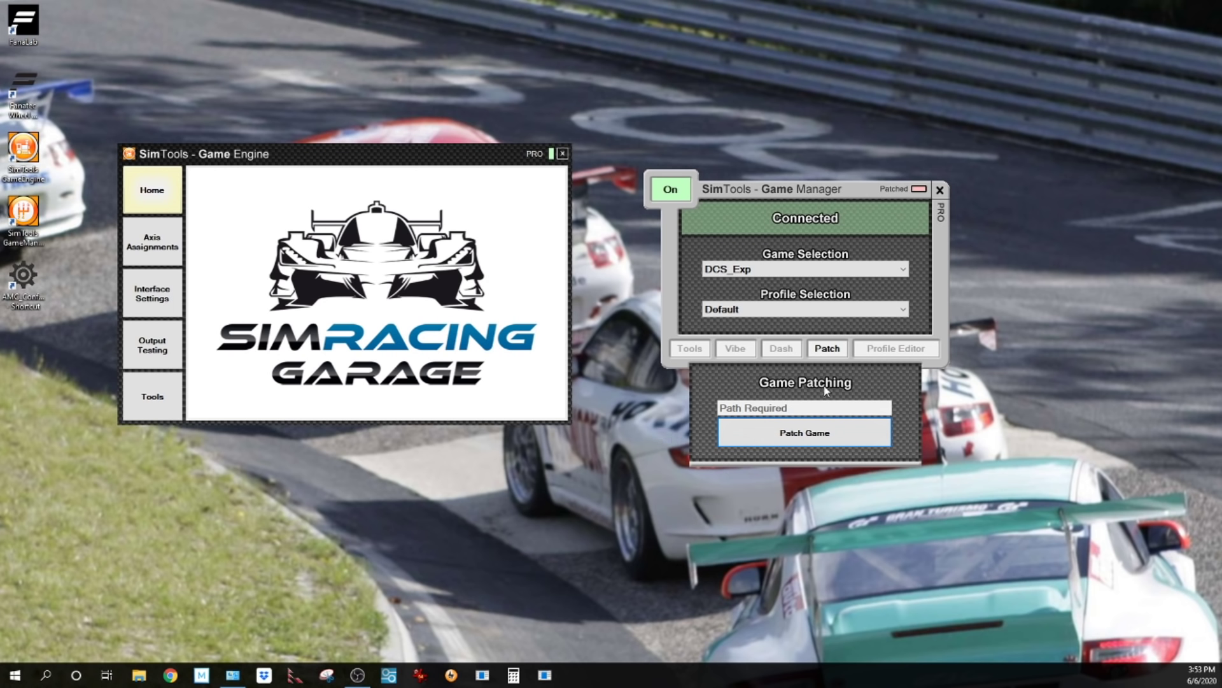
pyautogui.click(827, 349)
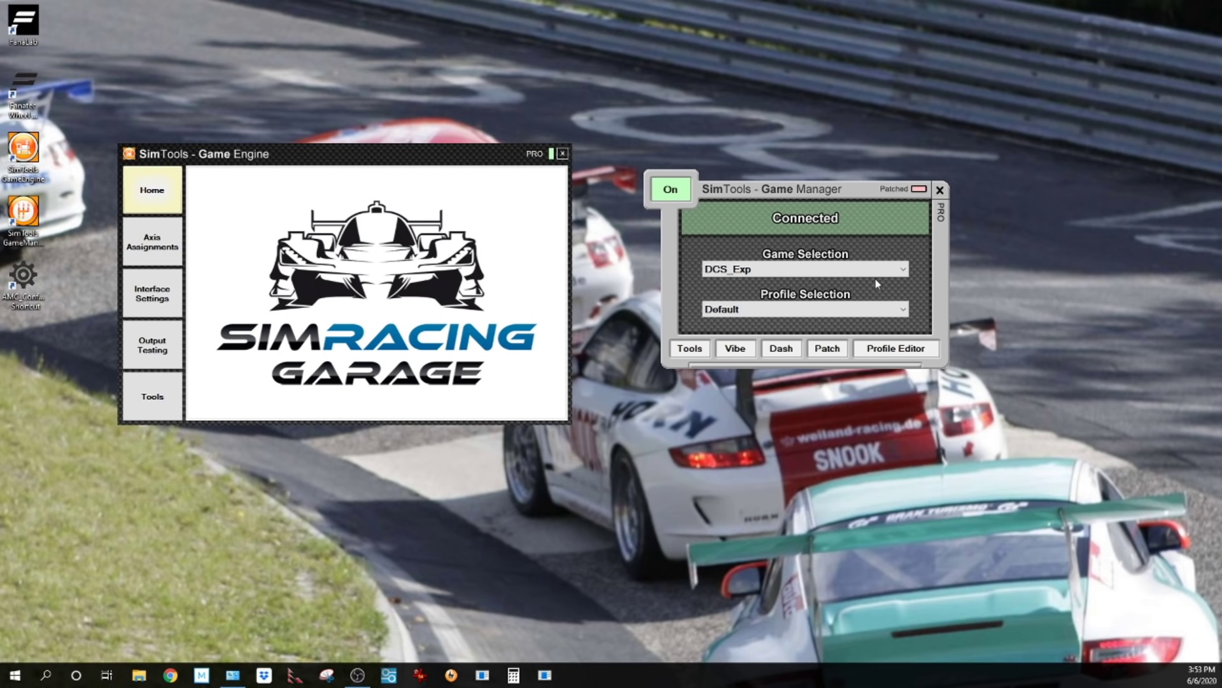
# Select iRacing as the game in the Game Manager
pyautogui.click(821, 270)
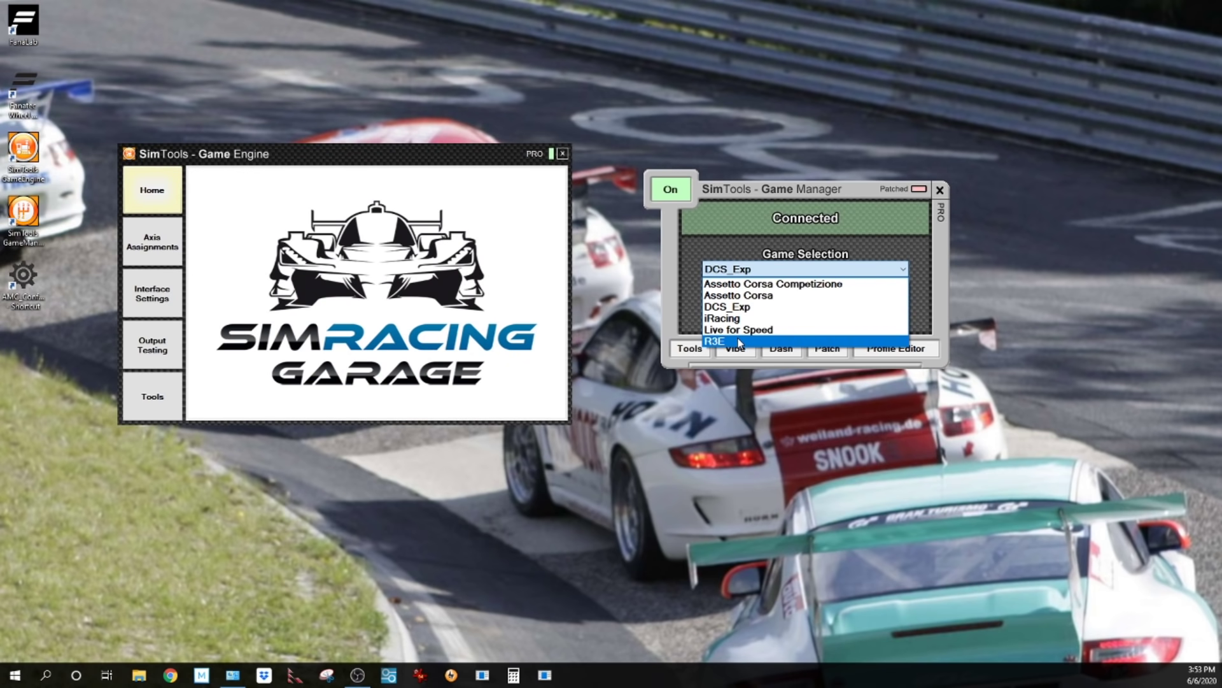
pyautogui.click(859, 236)
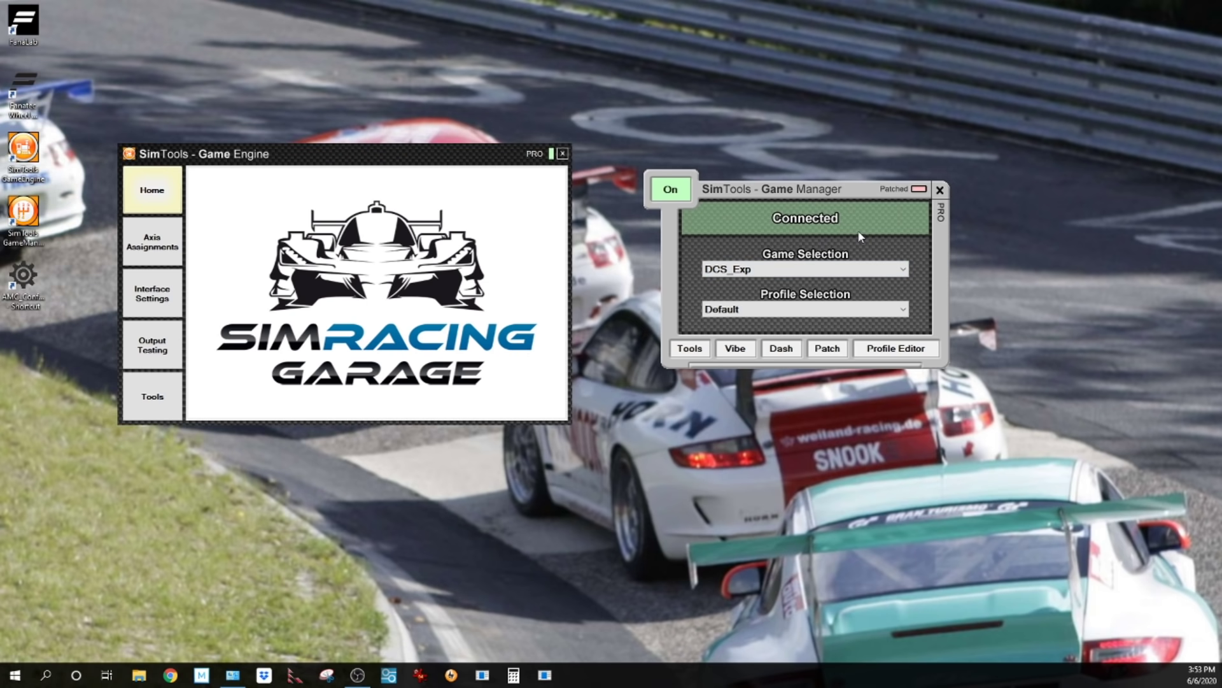
pyautogui.click(853, 269)
pyautogui.click(739, 319)
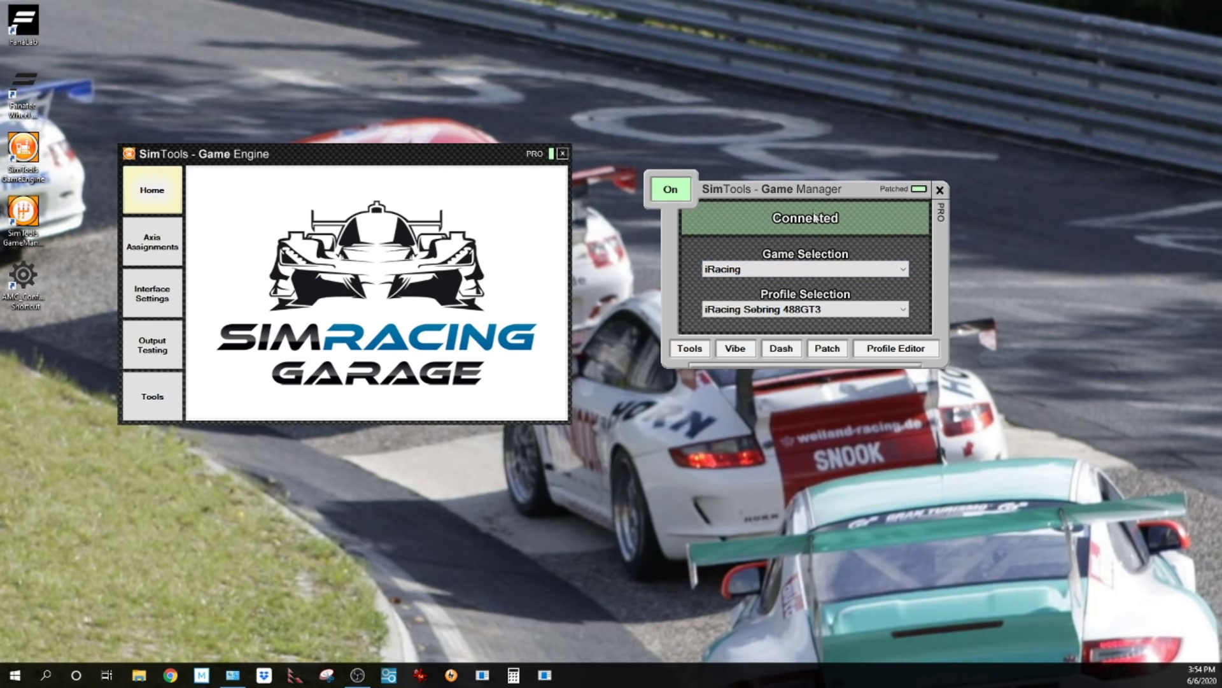
# Open the Profile Editor for iRacing and check which games can be selected there, keeping iRacing
pyautogui.click(892, 350)
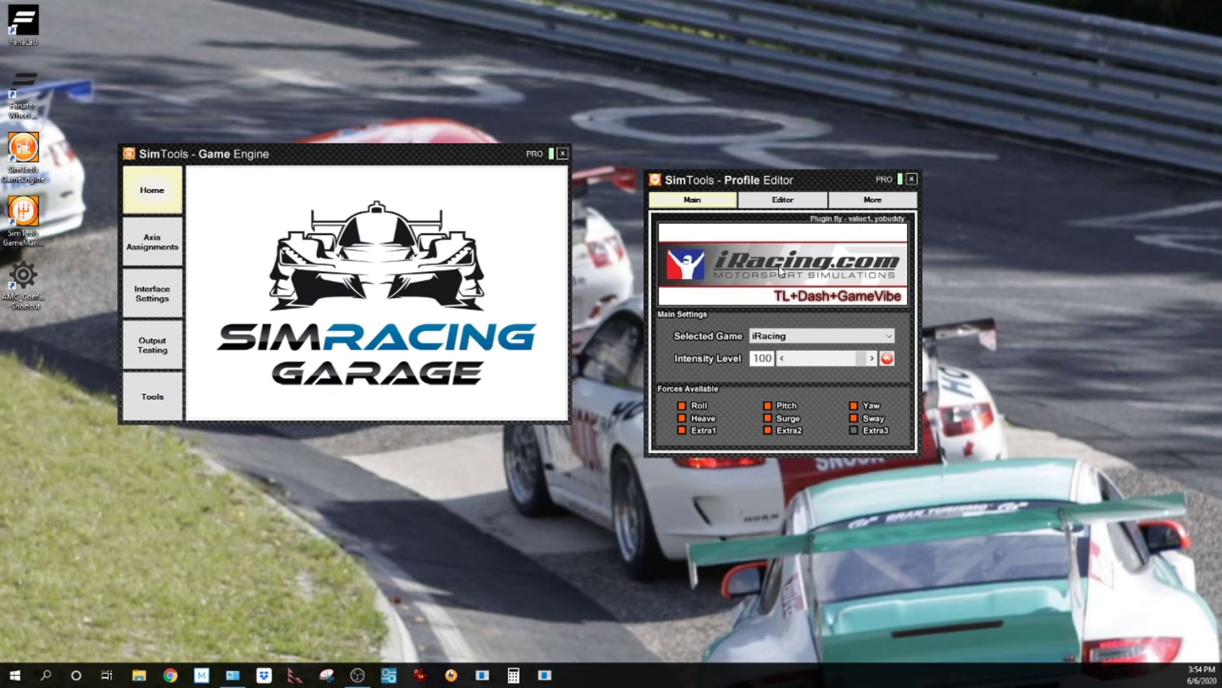
pyautogui.click(881, 339)
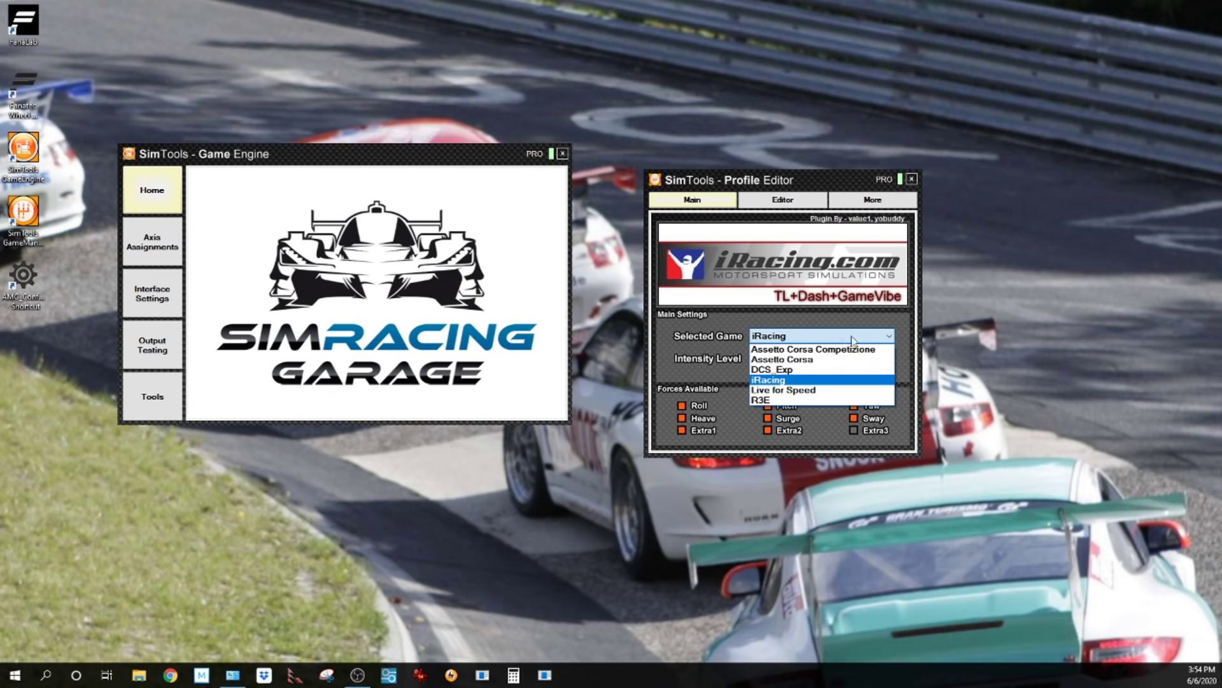
pyautogui.click(730, 324)
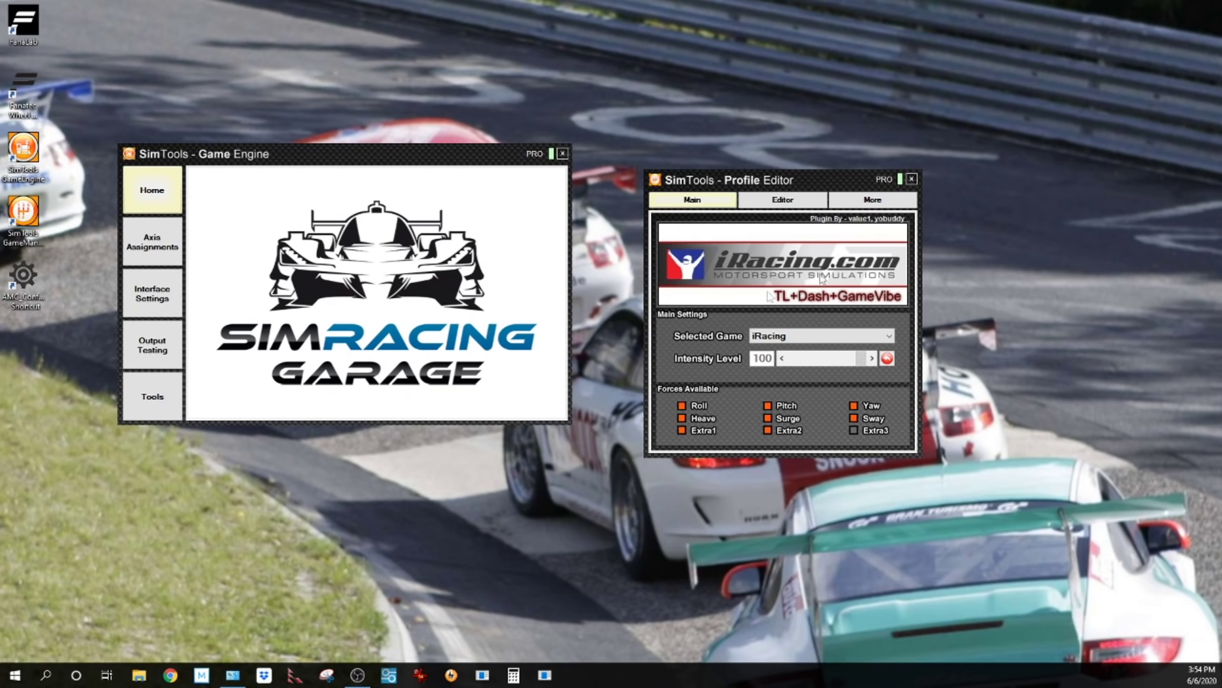
# Try adjusting Roll in the iRacing Sebring 488GT3 profile and reset it, and review the plugin information and extra forces
pyautogui.click(780, 201)
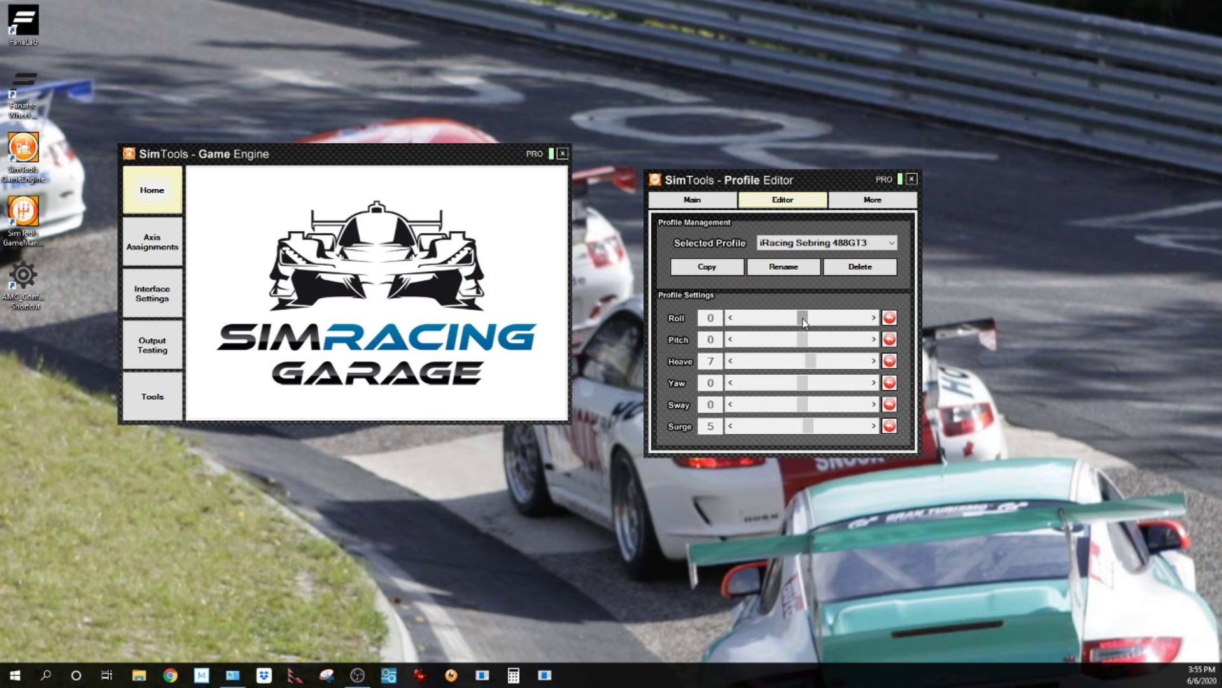
pyautogui.moveTo(804, 322); pyautogui.dragTo(799, 319)
pyautogui.click(890, 317)
pyautogui.moveTo(807, 323); pyautogui.dragTo(817, 322)
pyautogui.click(890, 318)
pyautogui.click(877, 202)
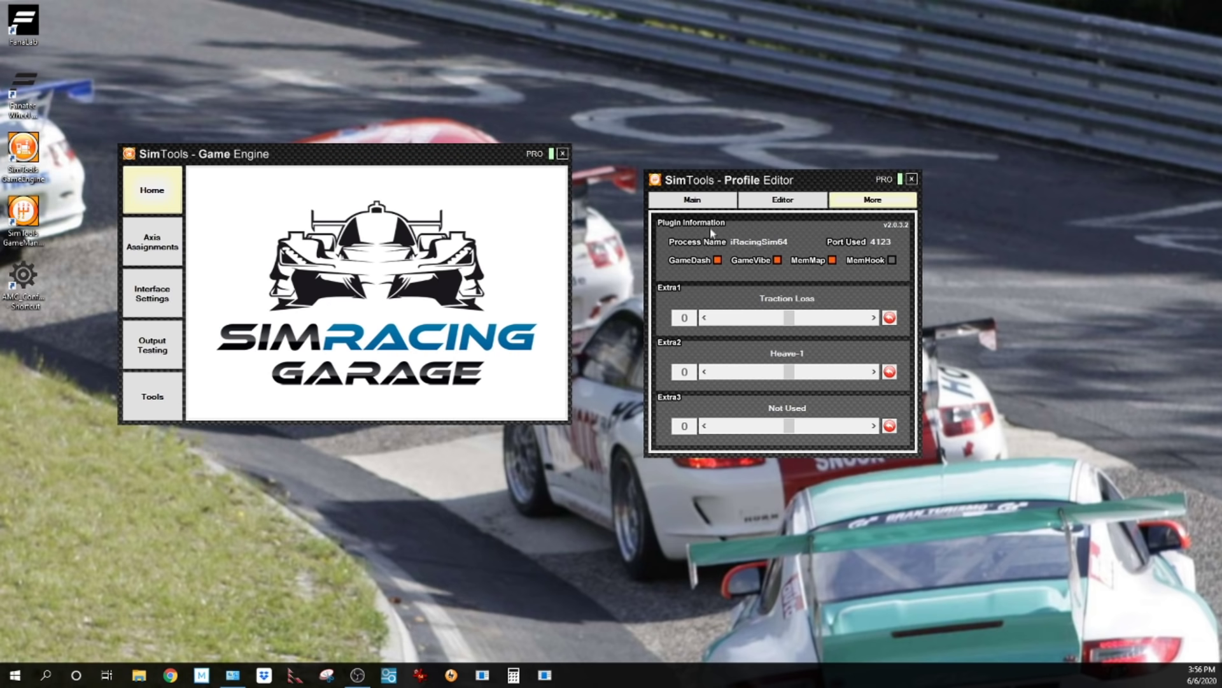
pyautogui.click(708, 203)
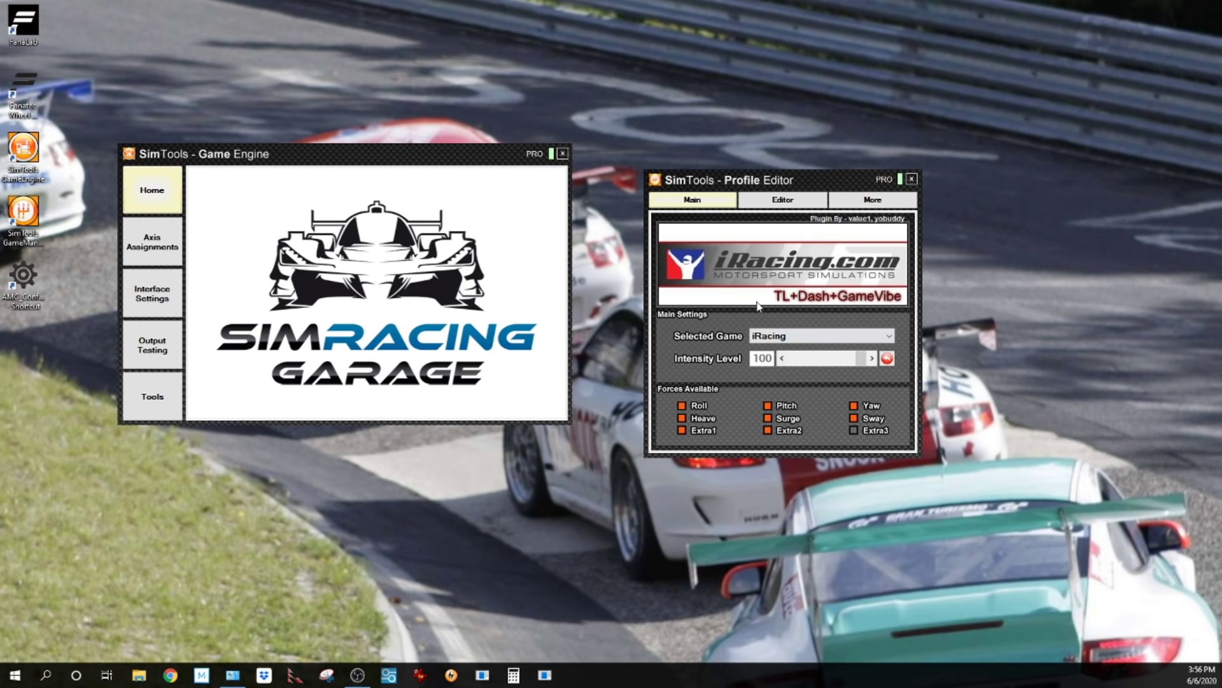
# Move the Profile Editor aside and open the Tuning Center below the other windows to show iRacing's max/min limits
pyautogui.moveTo(814, 186); pyautogui.dragTo(853, 148)
pyautogui.click(171, 397)
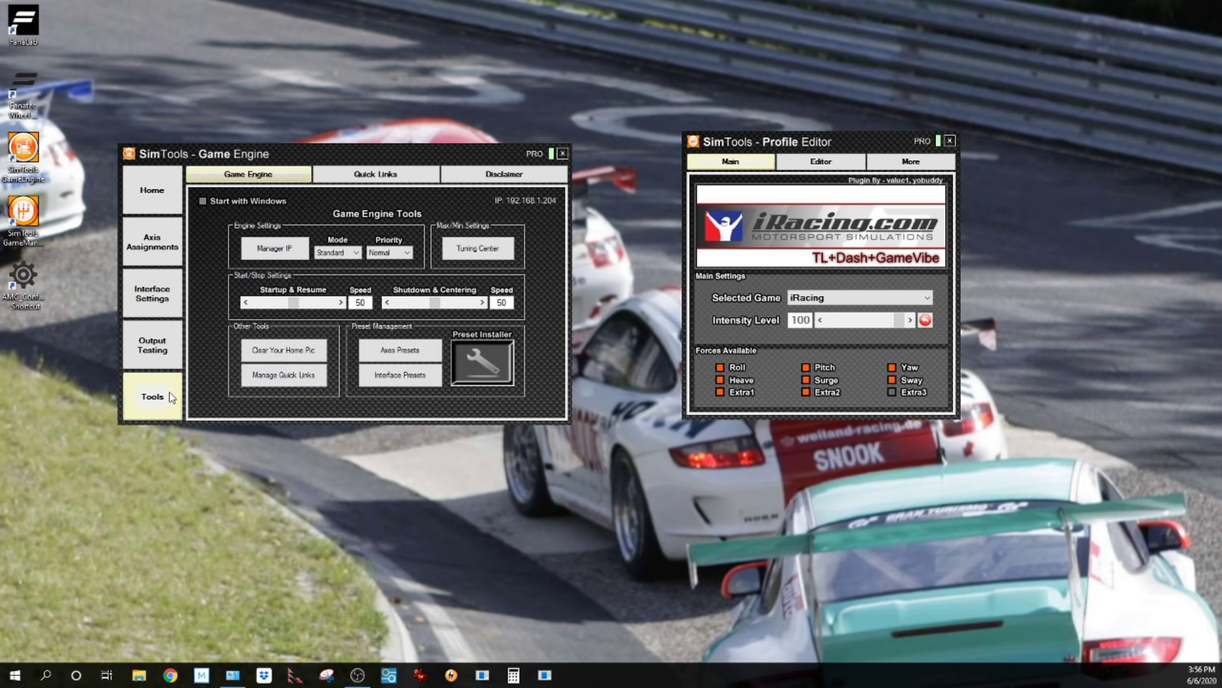
pyautogui.click(485, 266)
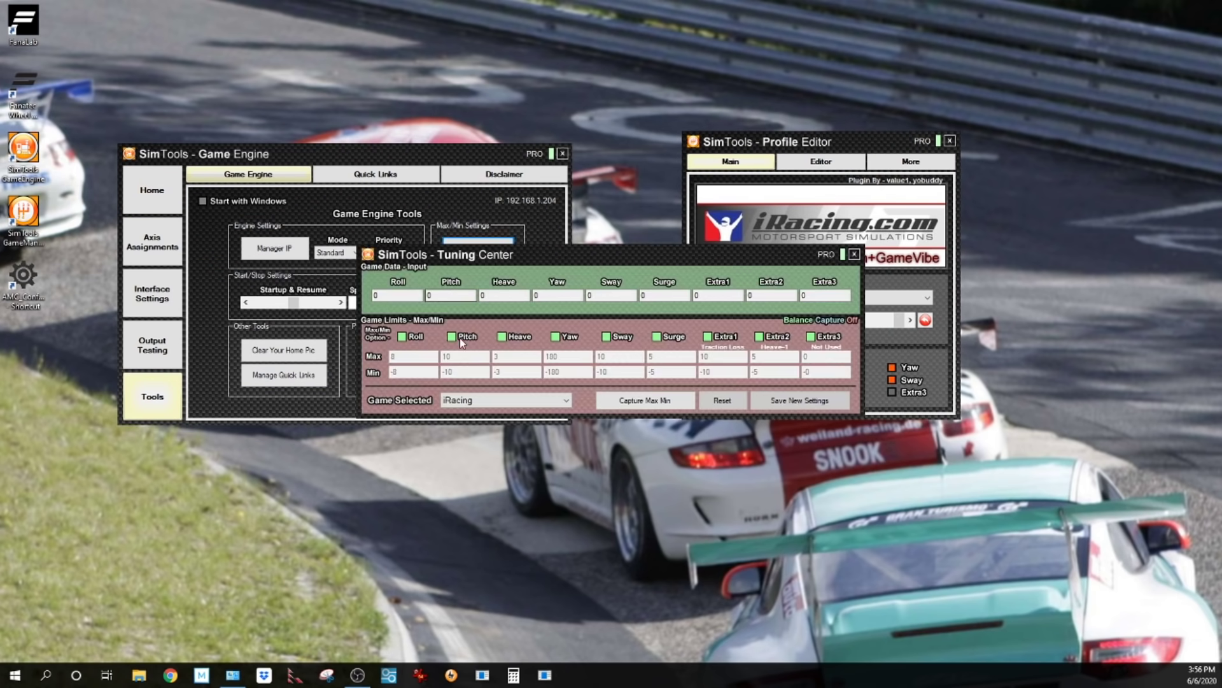
pyautogui.moveTo(608, 259); pyautogui.dragTo(565, 452)
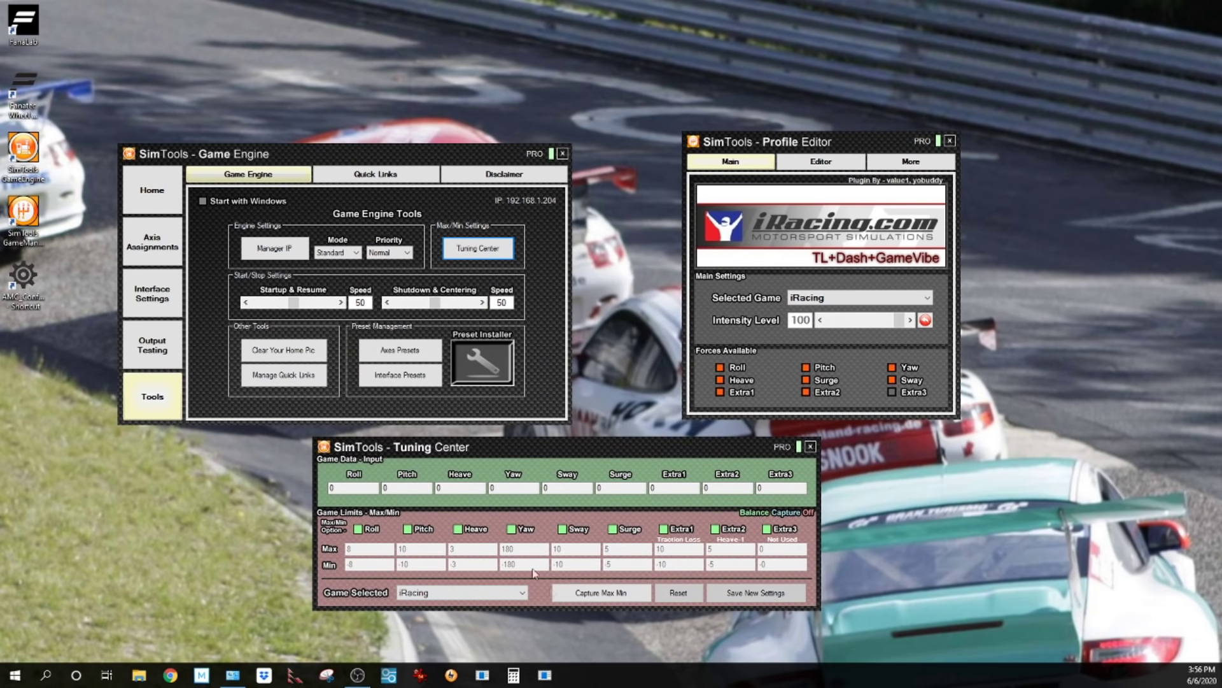
pyautogui.click(610, 597)
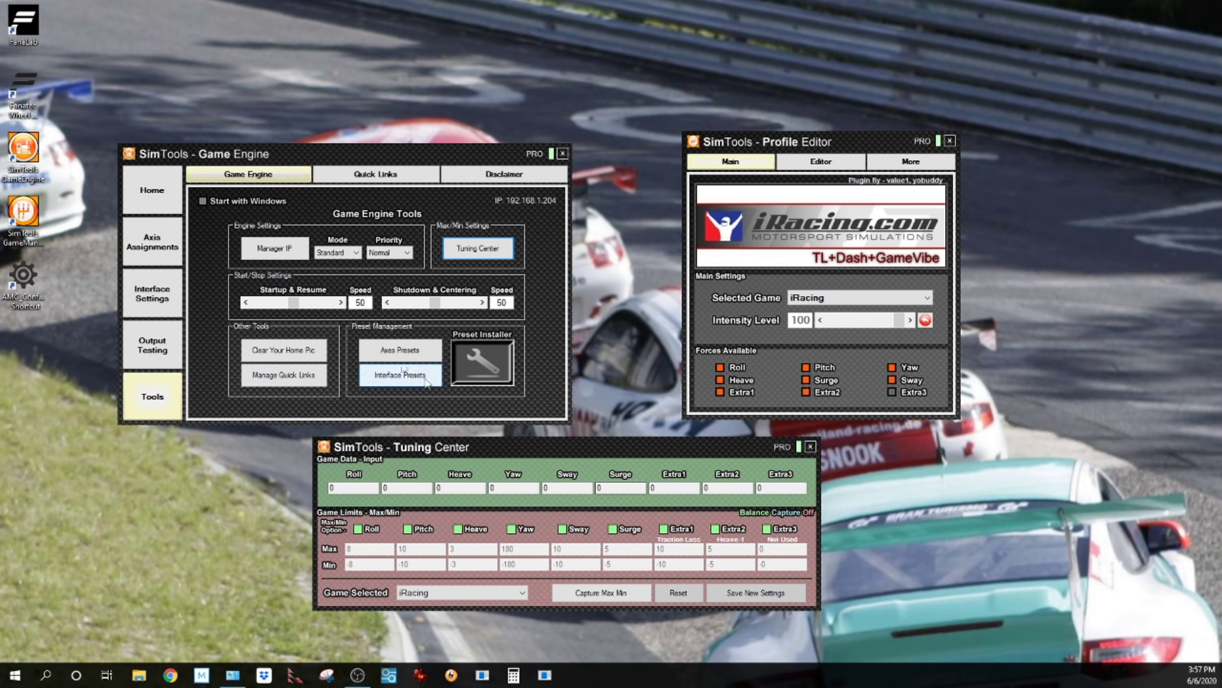
# Review iRacing's (a) axis assignments across DOF 1 to DOF 6 and return to the profile's force settings
pyautogui.click(169, 239)
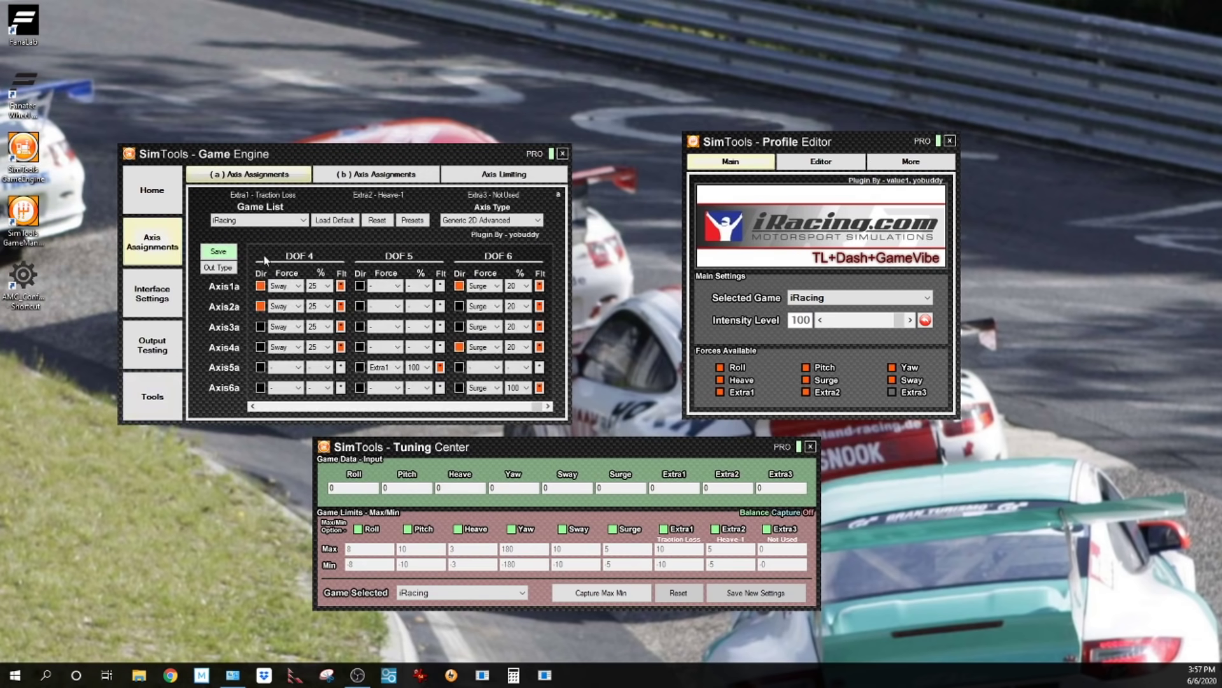
pyautogui.moveTo(536, 406); pyautogui.dragTo(261, 411)
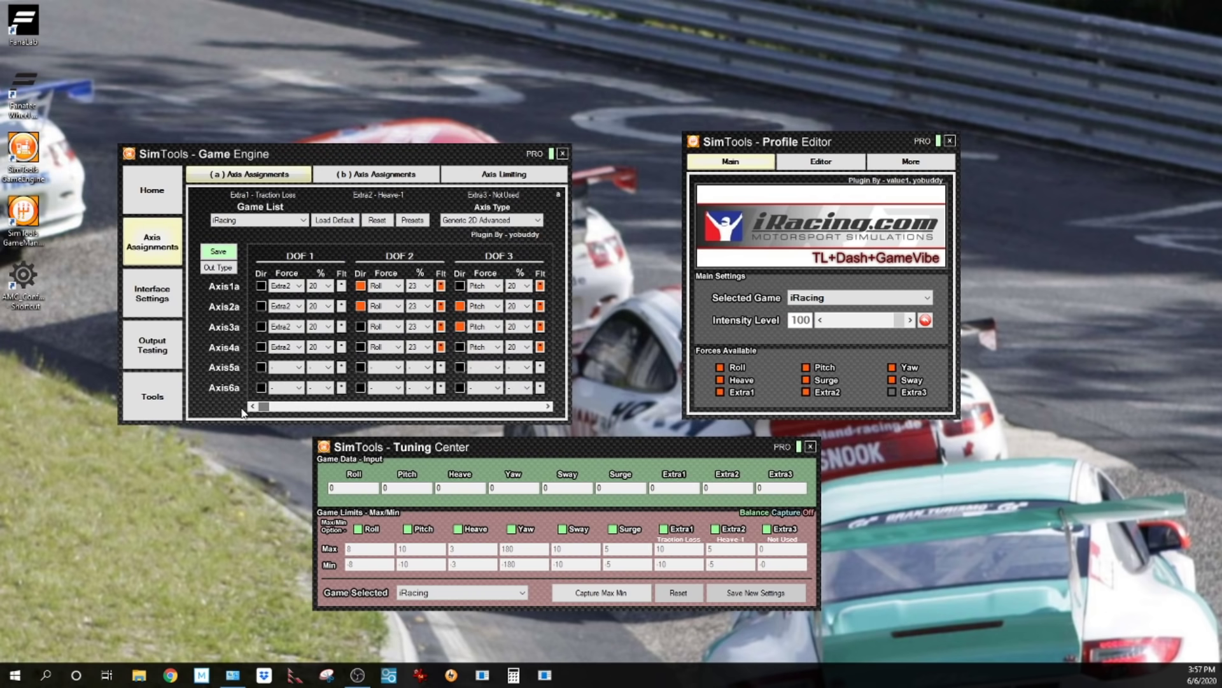
pyautogui.click(281, 388)
pyautogui.moveTo(262, 406); pyautogui.dragTo(537, 407)
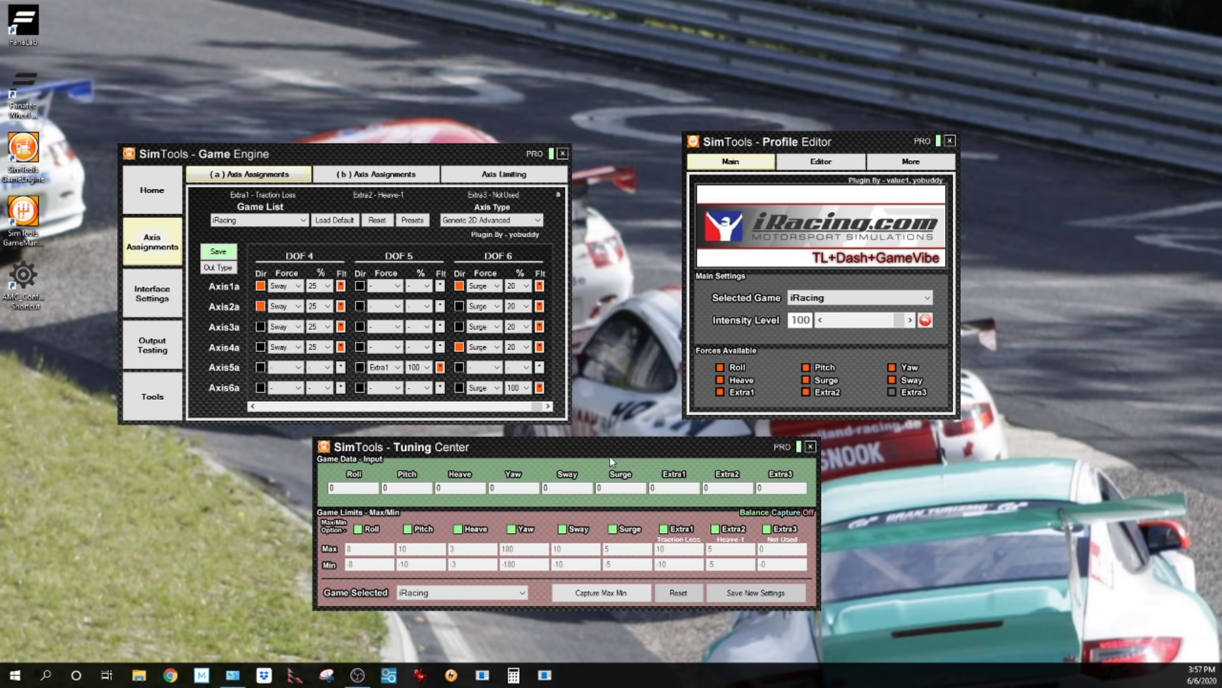
pyautogui.click(821, 163)
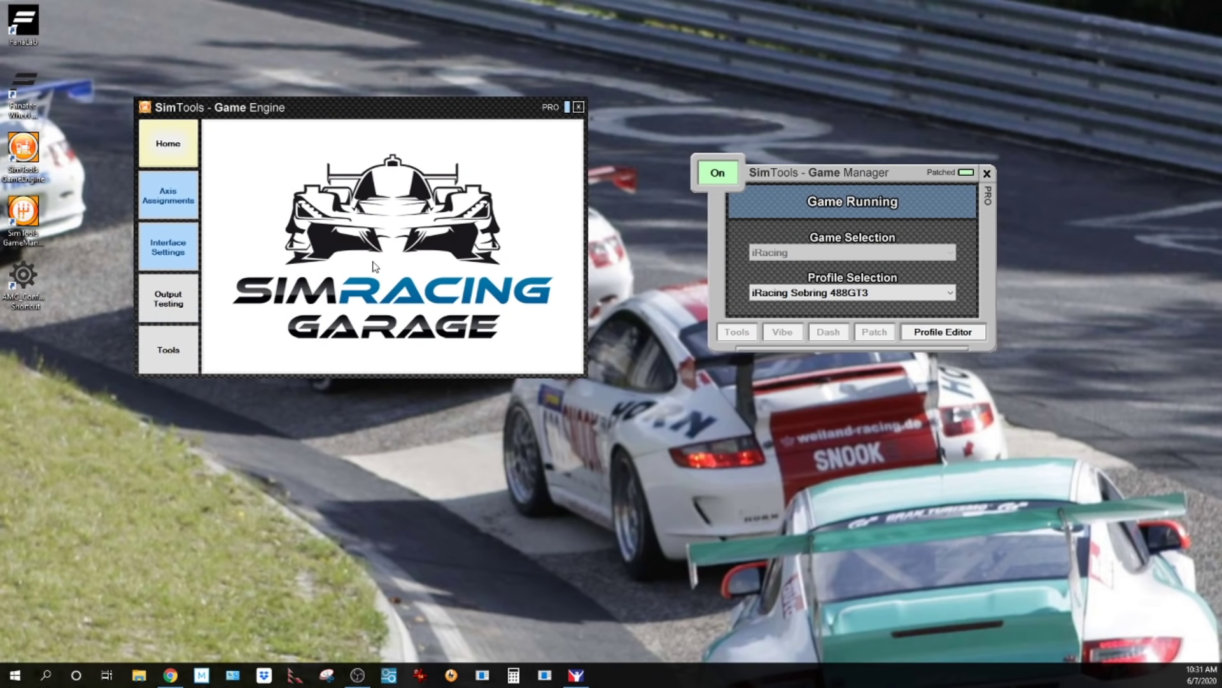
# Rearrange the Game Manager and Game Engine windows and open the Tuning Center beneath them while iRacing is running
pyautogui.moveTo(847, 182)
pyautogui.mouseDown()
pyautogui.moveTo(880, 175)
pyautogui.moveTo(839, 172)
pyautogui.mouseUp()
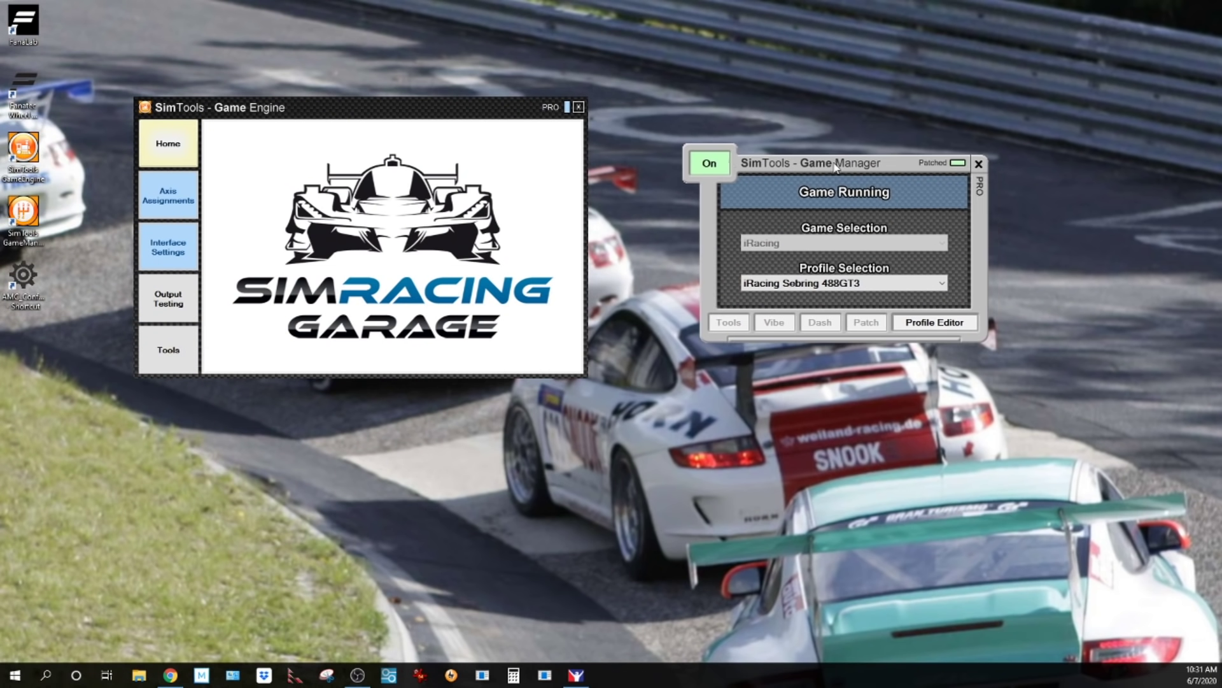
pyautogui.moveTo(384, 111); pyautogui.dragTo(380, 130)
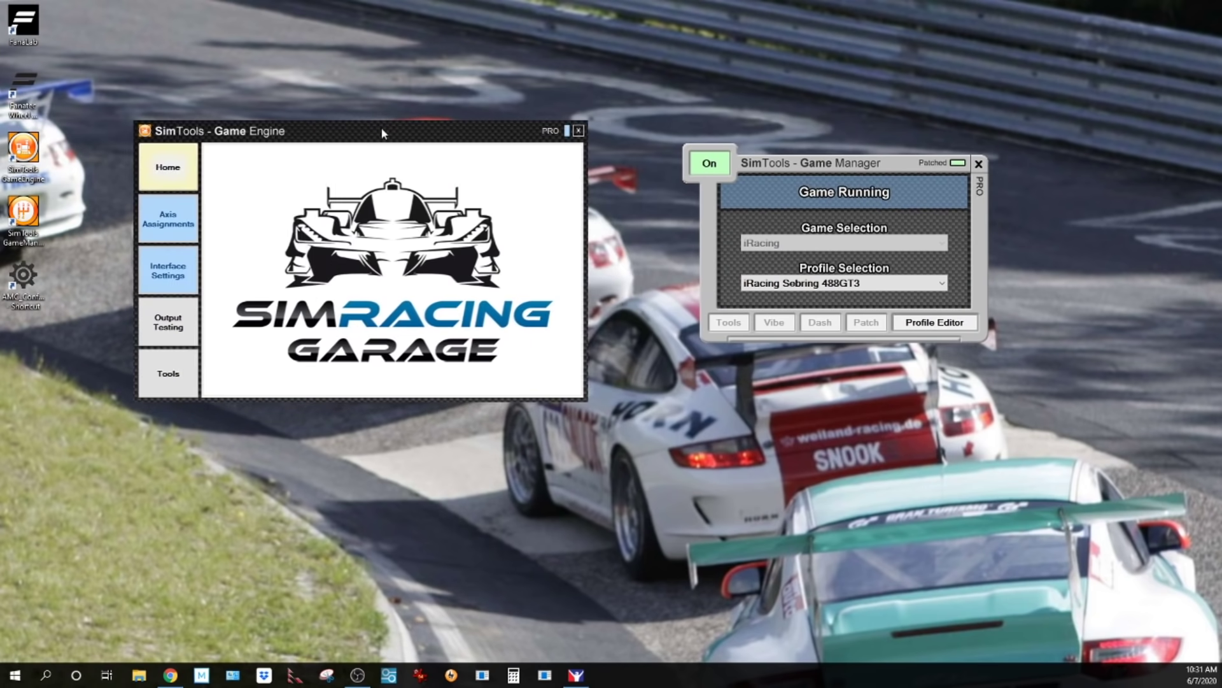
pyautogui.click(183, 374)
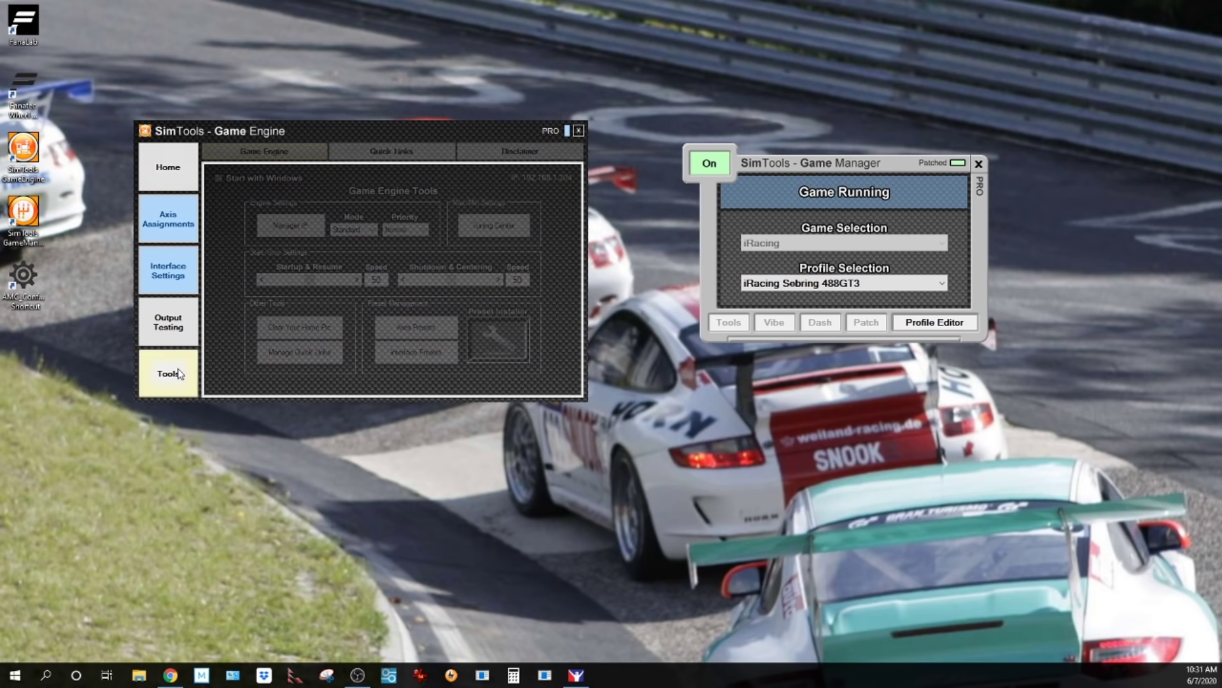
pyautogui.click(516, 223)
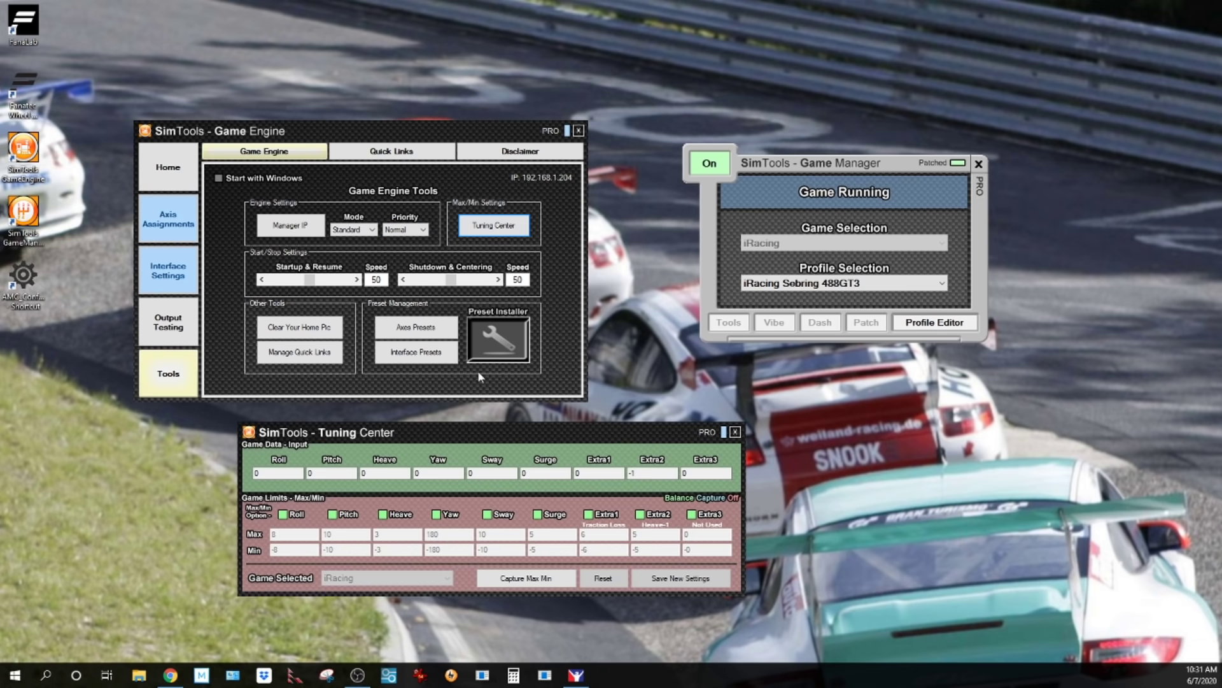
pyautogui.moveTo(471, 437); pyautogui.dragTo(537, 443)
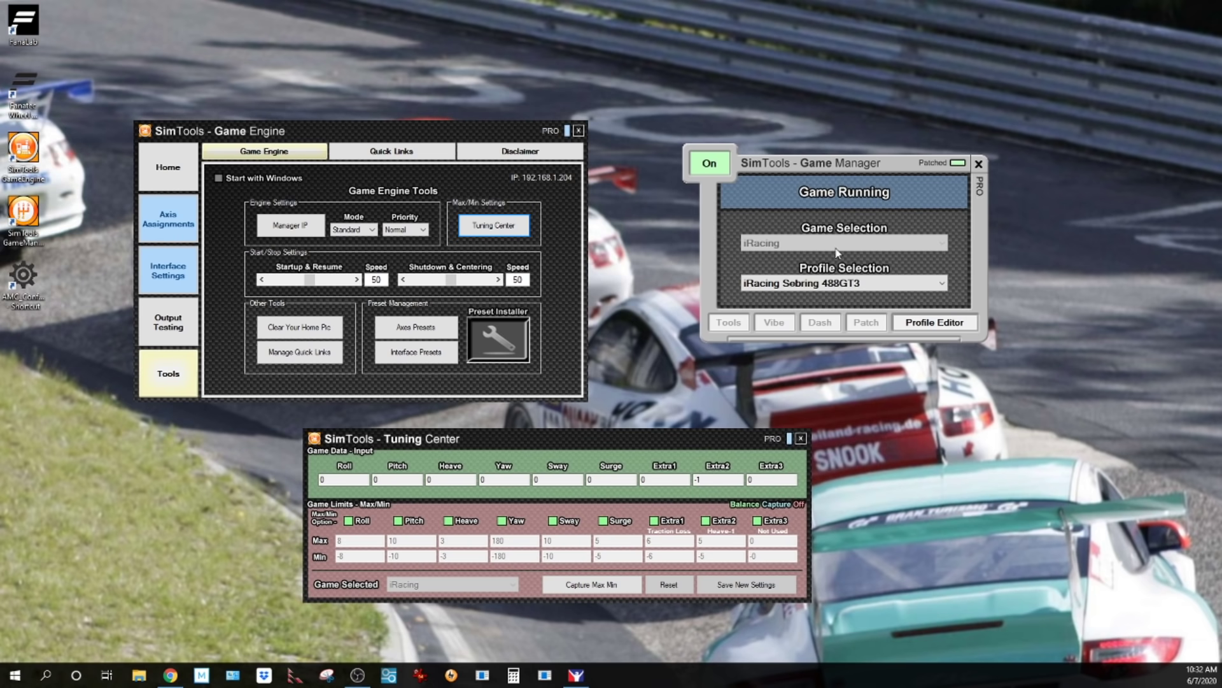
# Check the available iRacing profiles, keeping iRacing Sebring 488GT3, and open the Profile Editor to examine its intensity level
pyautogui.click(911, 282)
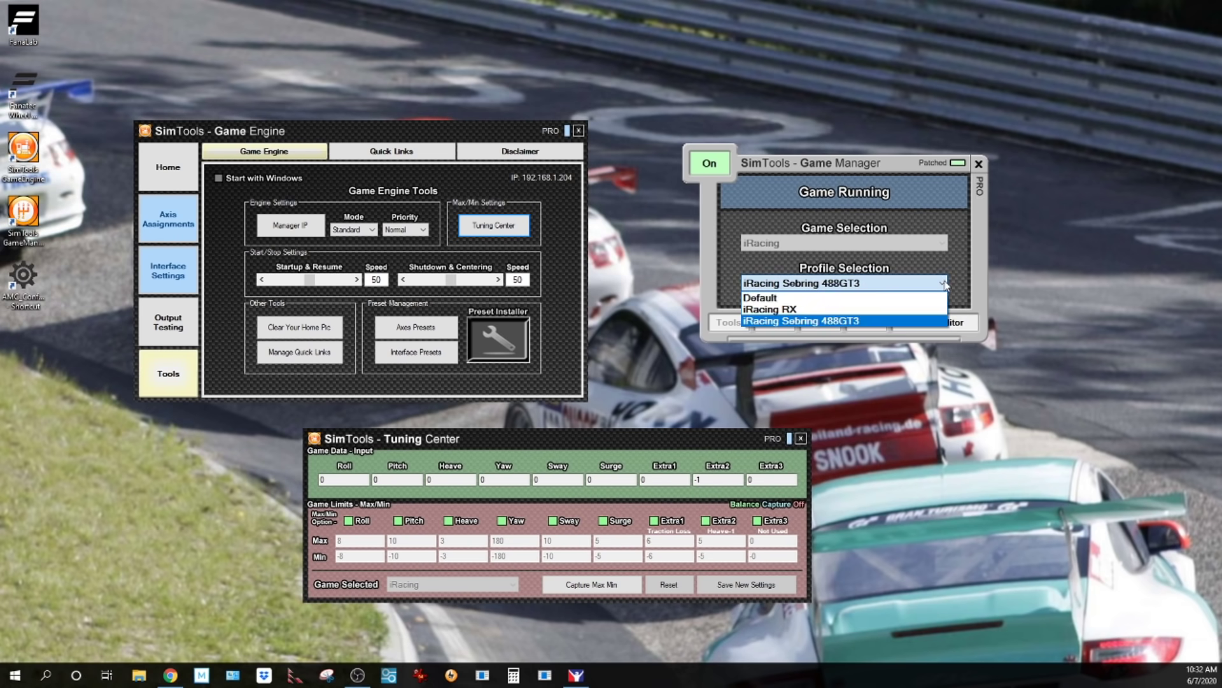
pyautogui.click(943, 266)
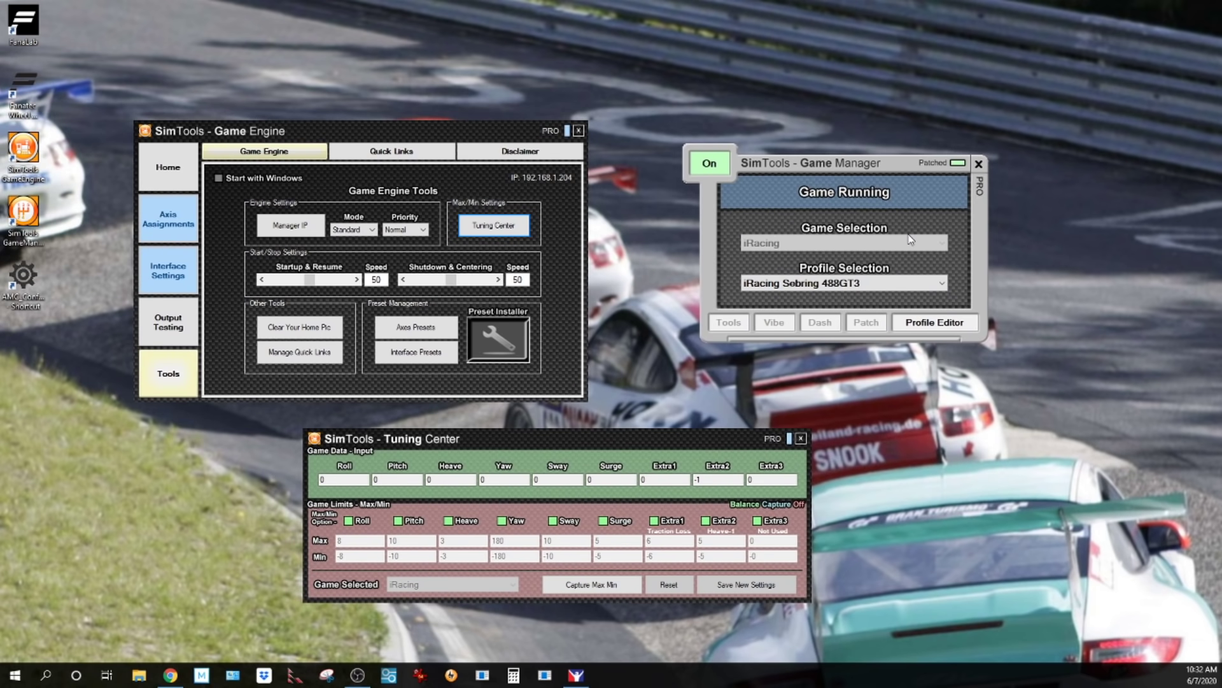
pyautogui.click(941, 327)
pyautogui.moveTo(866, 150); pyautogui.dragTo(916, 99)
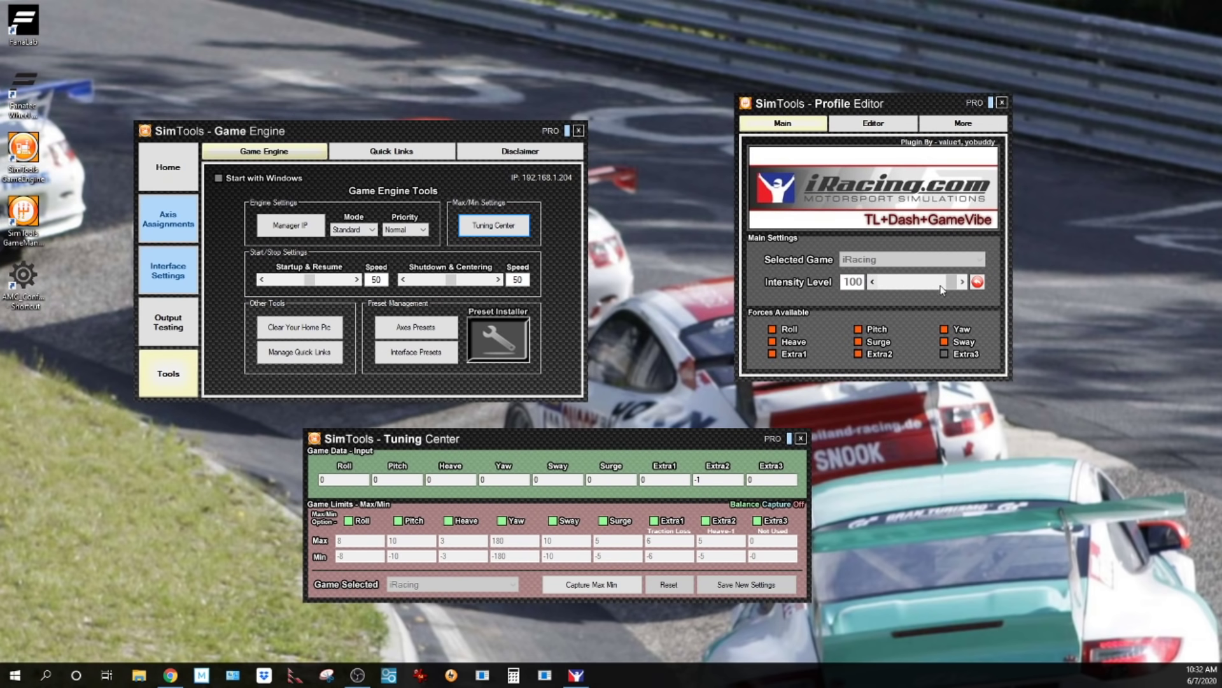
pyautogui.moveTo(951, 285)
pyautogui.mouseDown()
pyautogui.moveTo(928, 286)
pyautogui.moveTo(961, 292)
pyautogui.mouseUp()
# Set Heave to 0 in the iRacing Sebring 488GT3 profile and shift the Tuning Center slightly aside
pyautogui.click(883, 127)
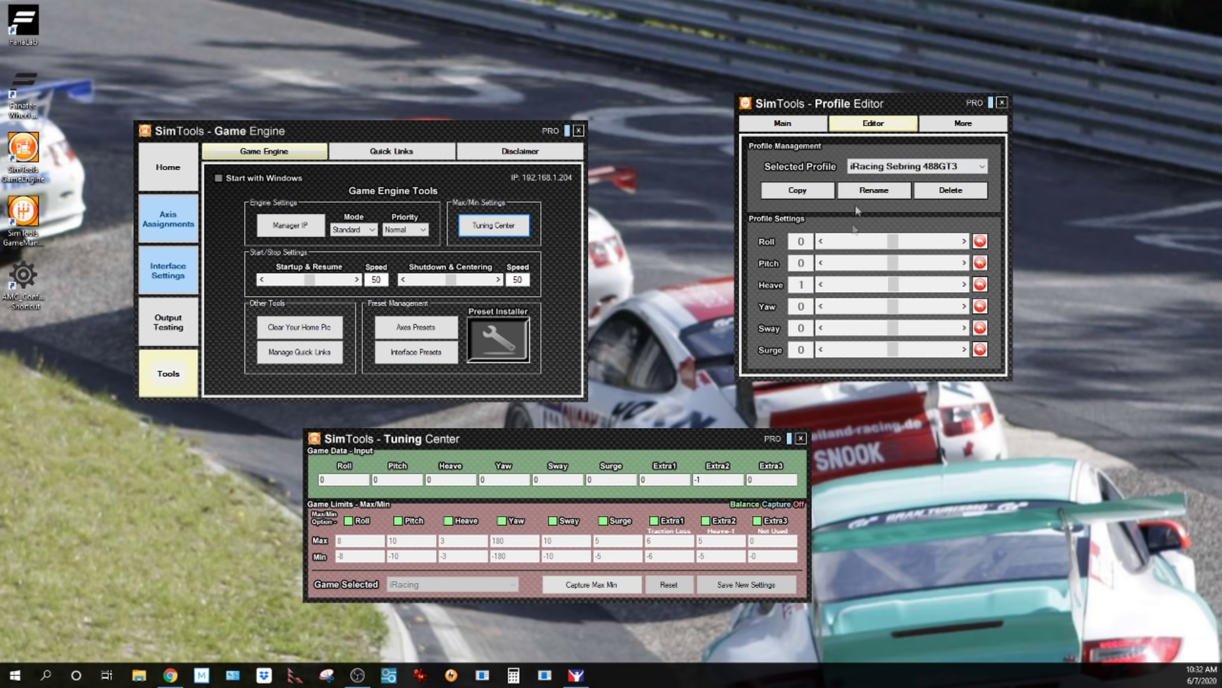
pyautogui.moveTo(893, 243)
pyautogui.mouseDown()
pyautogui.moveTo(861, 245)
pyautogui.moveTo(893, 247)
pyautogui.mouseUp()
pyautogui.moveTo(897, 287)
pyautogui.mouseDown()
pyautogui.moveTo(923, 287)
pyautogui.moveTo(893, 287)
pyautogui.mouseUp()
pyautogui.moveTo(625, 444); pyautogui.dragTo(568, 438)
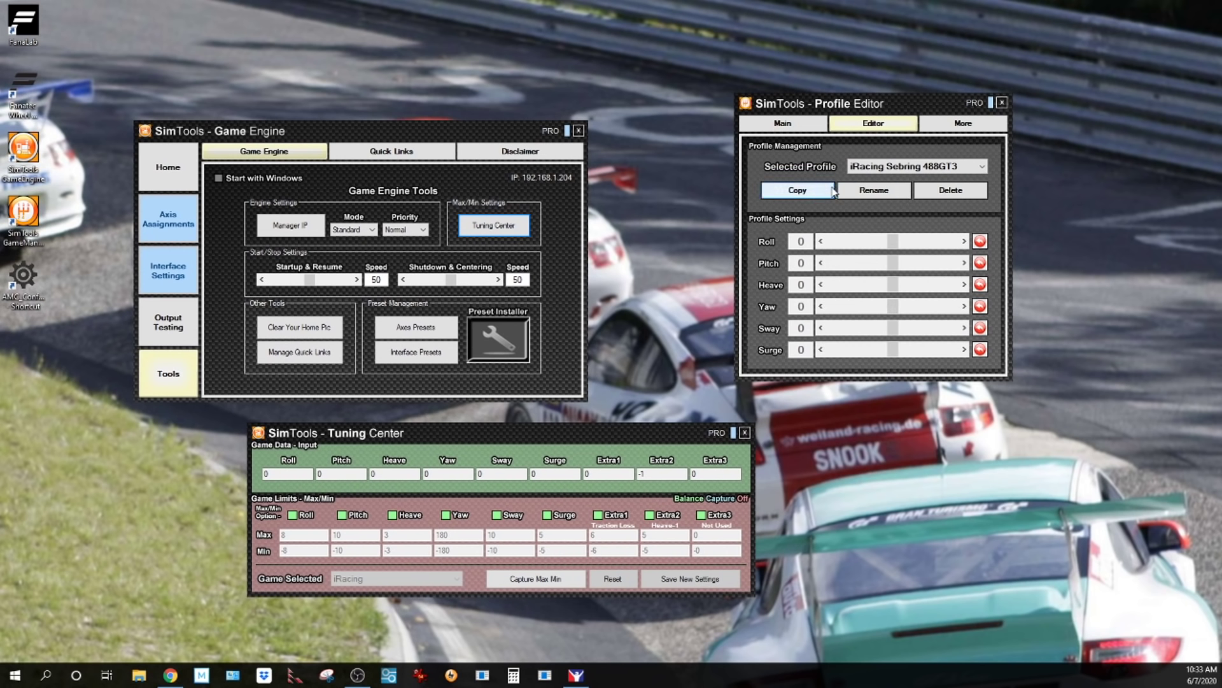
pyautogui.click(430, 574)
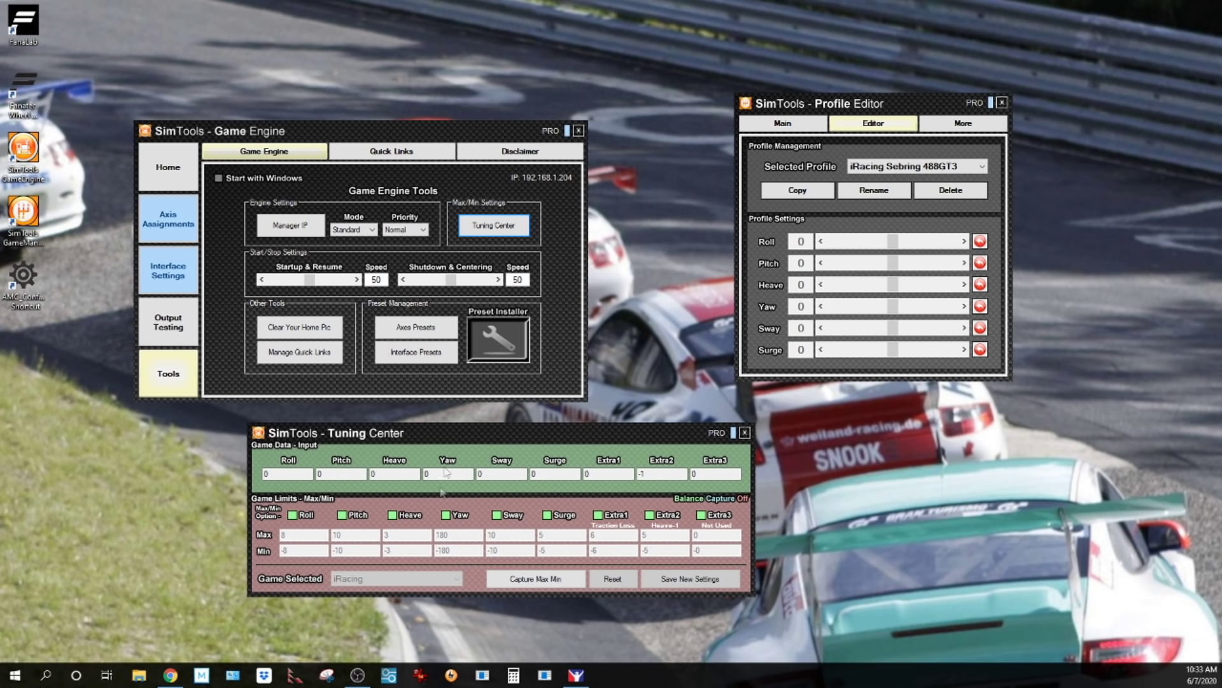